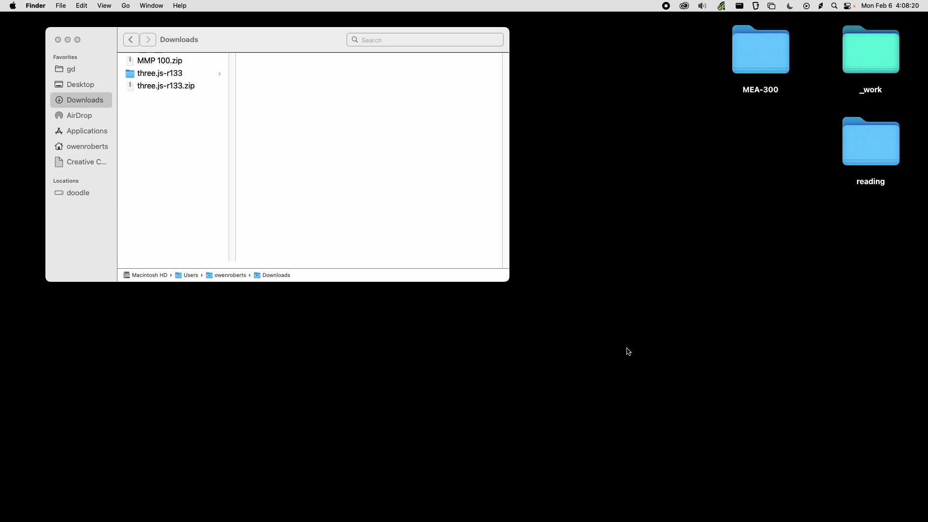
Open TextEdit and create a new plain text document.
key(super+space)
text(textEdit)
key(Return)
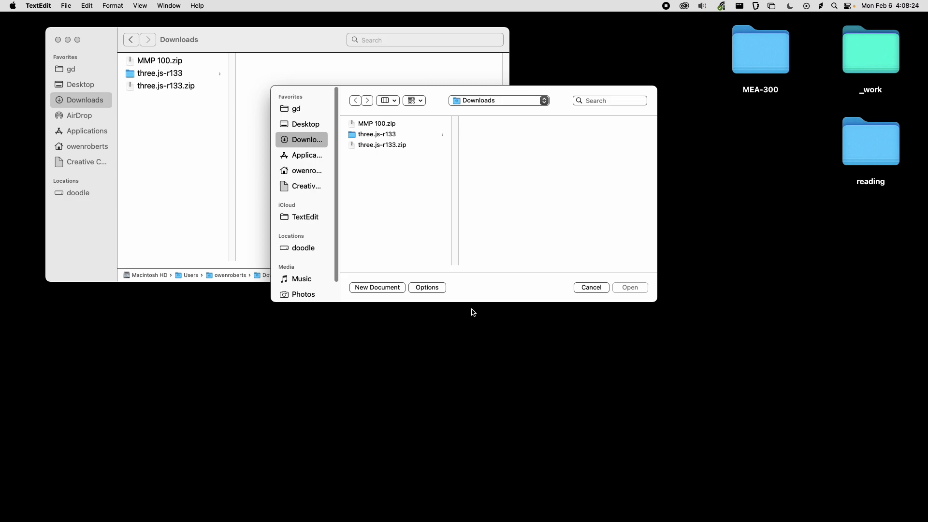
click(394, 289)
key(super+shift+t)
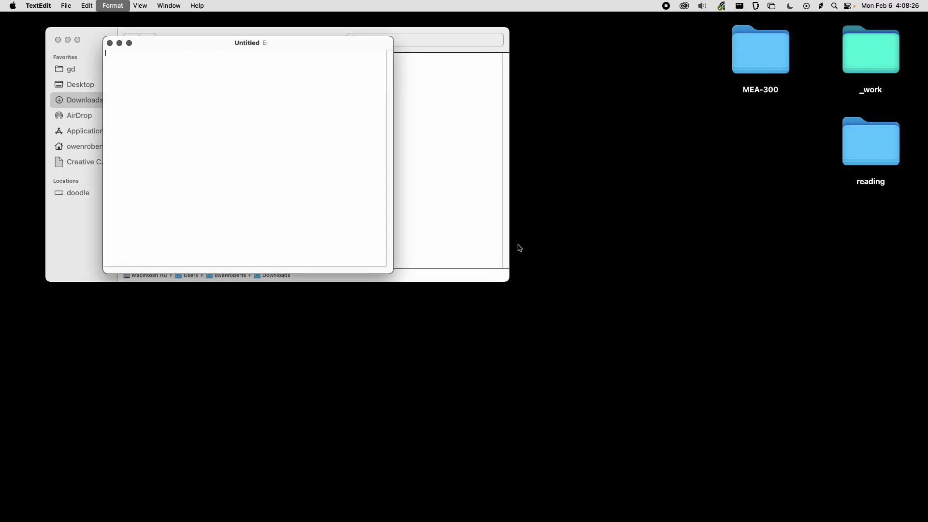
Write "Masking" as the first line of the note and enlarge the text for easy reading.
text(Masking)
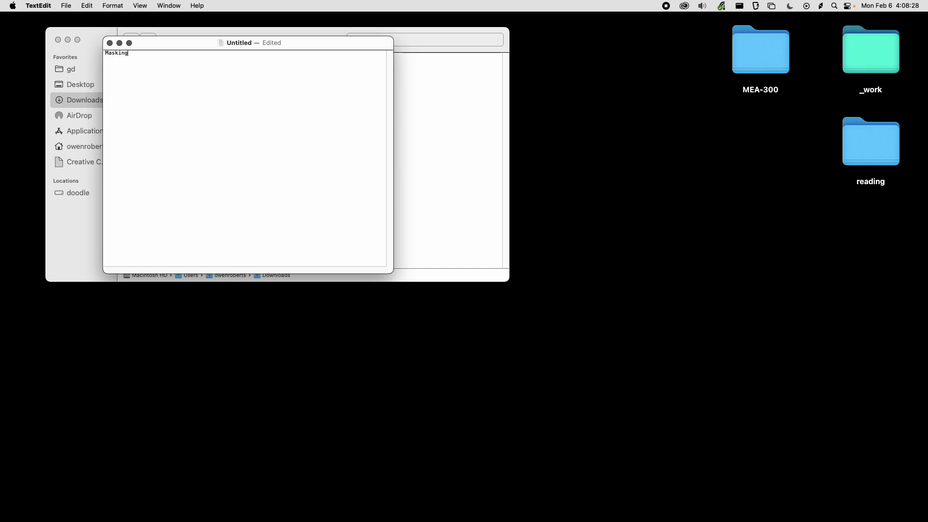
key(super+plus)
key(super+plus)
key(super+plus)
key(super+plus)
key(super+plus)
key(super+plus)
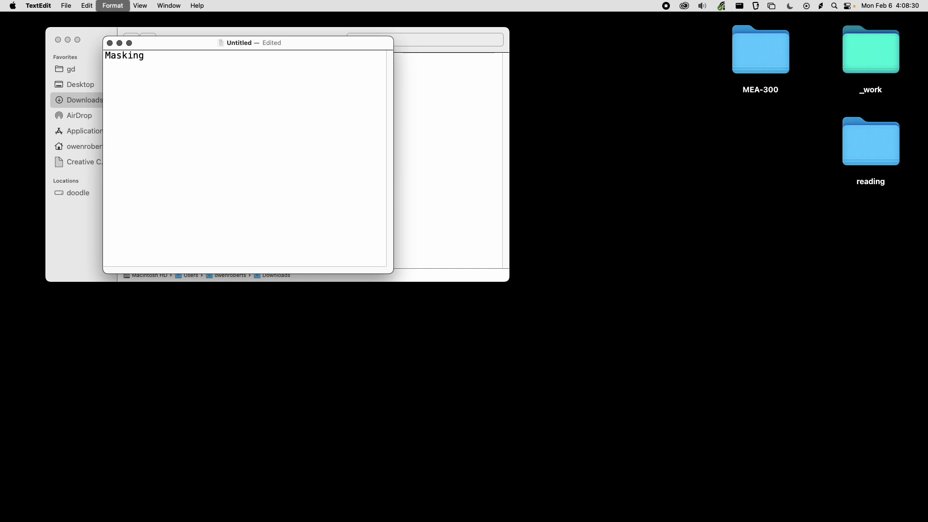
key(super+plus)
key(super+plus)
key(super+plus)
key(super+plus)
key(super+plus)
key(super+plus)
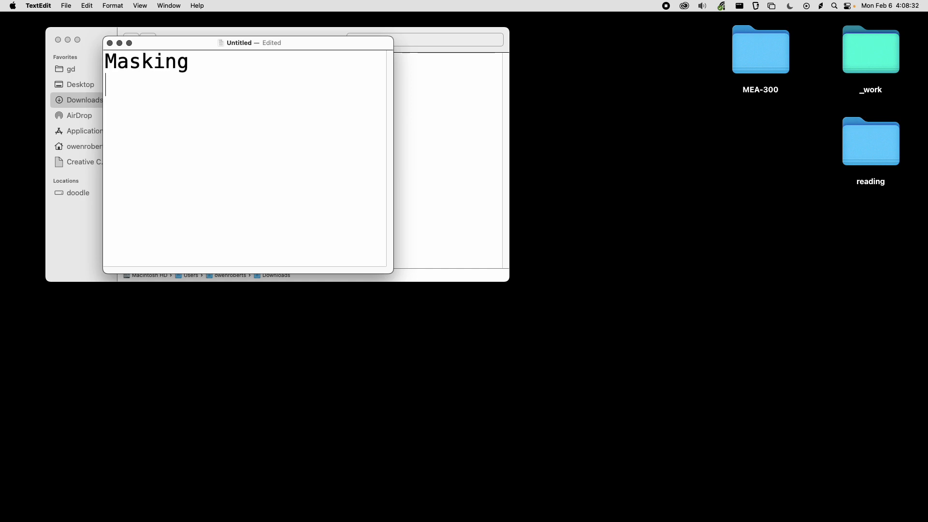
Add the lines "Adjustments", "Blending" and "Filters" below "Masking".
key(Return)
text(Adjustments)
key(Return)
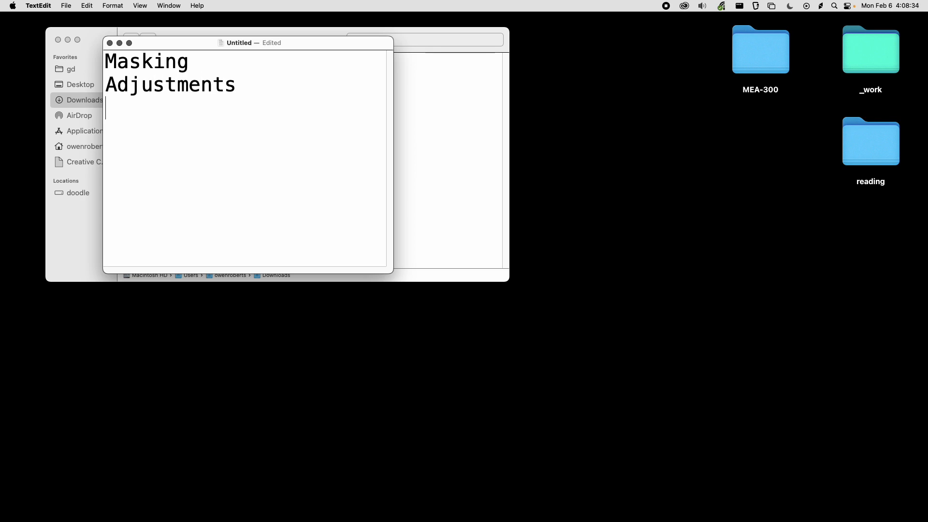
text(Blending)
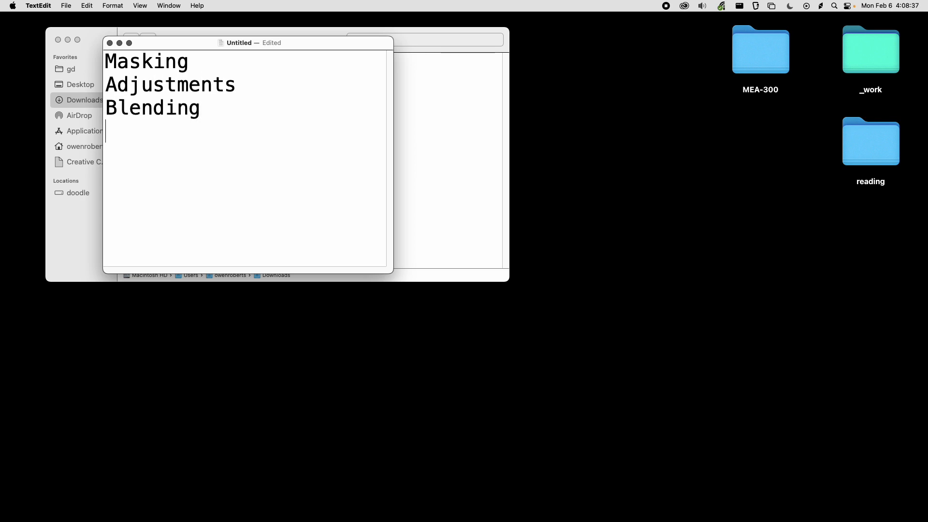
key(Return)
text(Filters)
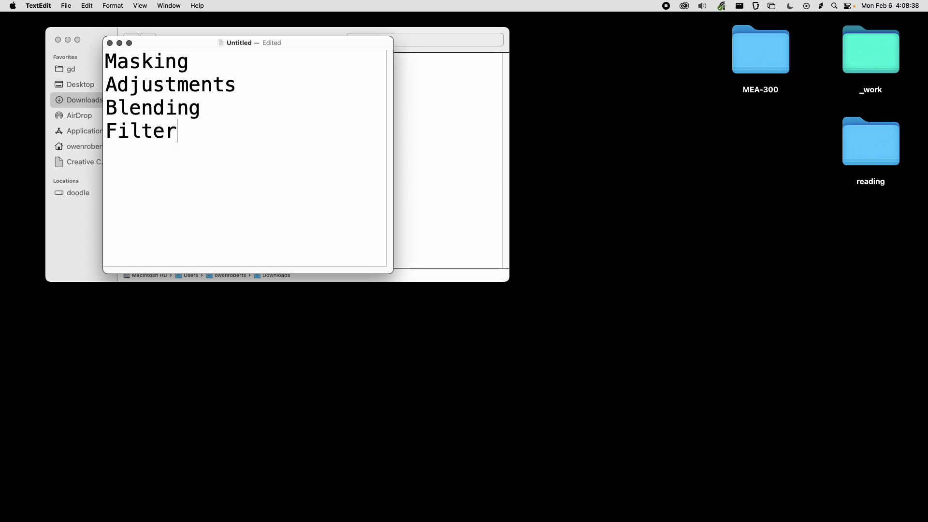
Move the unsaved note window clear of the Downloads window.
key(super+s)
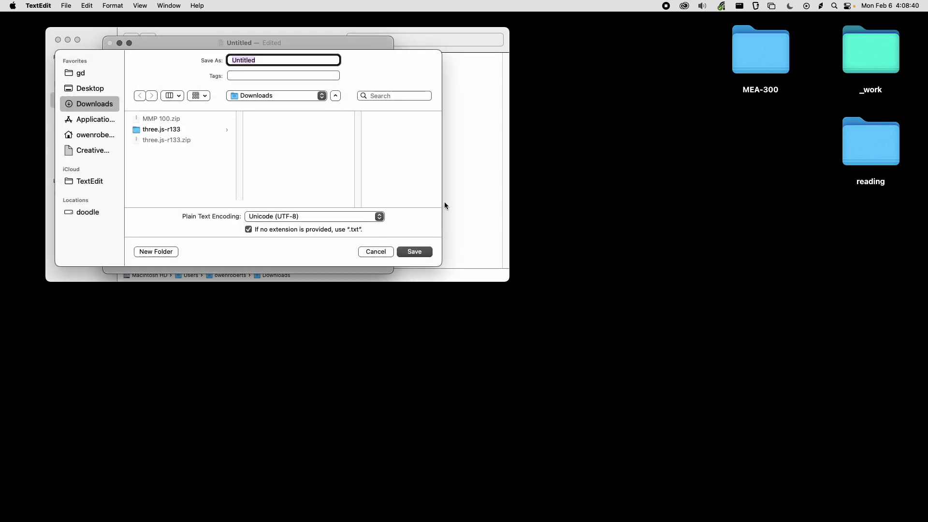
key(Escape)
drag(309, 51, 771, 44)
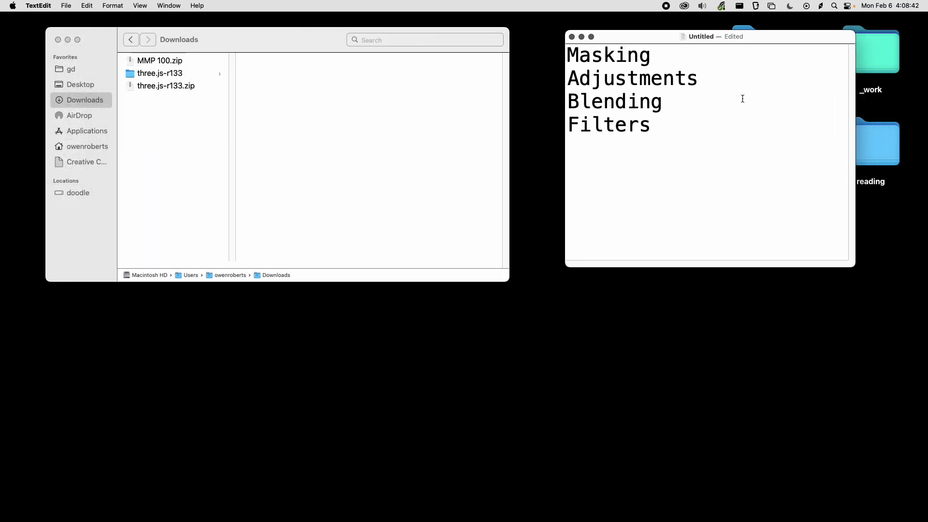
Insert the line "Image sources" above "Masking" in the note.
key(super+Up)
key(Return)
key(Up)
text(Ima)
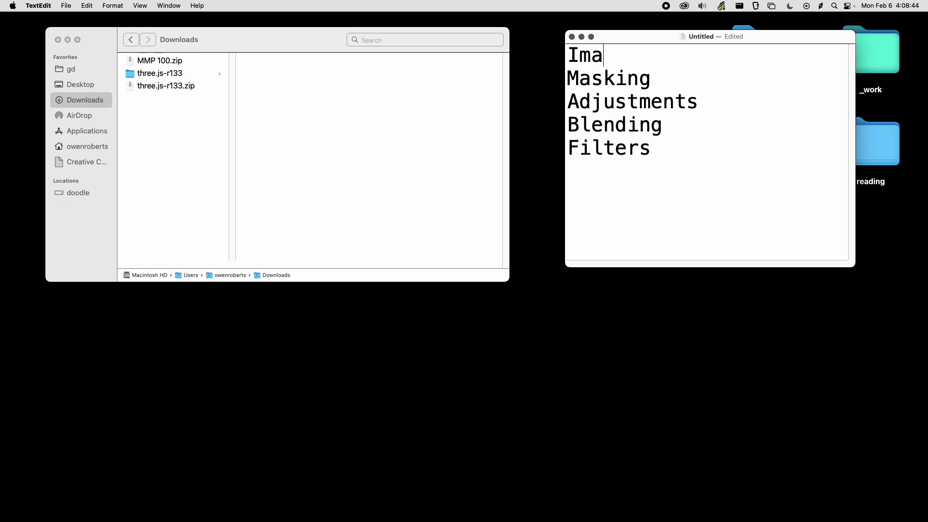
text(ge sources)
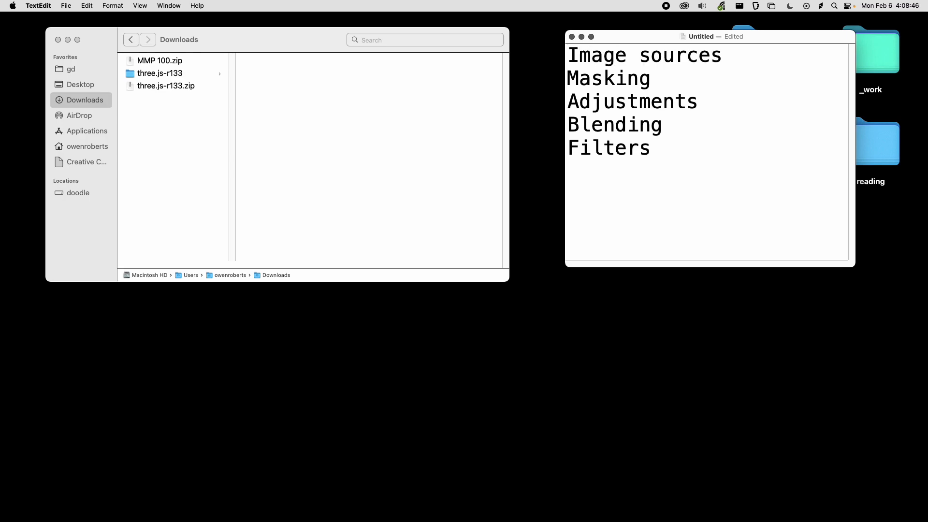
Enlarge the note's text further and shift its window up to just under the menu bar.
key(super+plus)
key(super+plus)
key(super+plus)
key(super+plus)
key(super+plus)
key(super+plus)
key(super+plus)
key(super+plus)
key(super+plus)
key(super+plus)
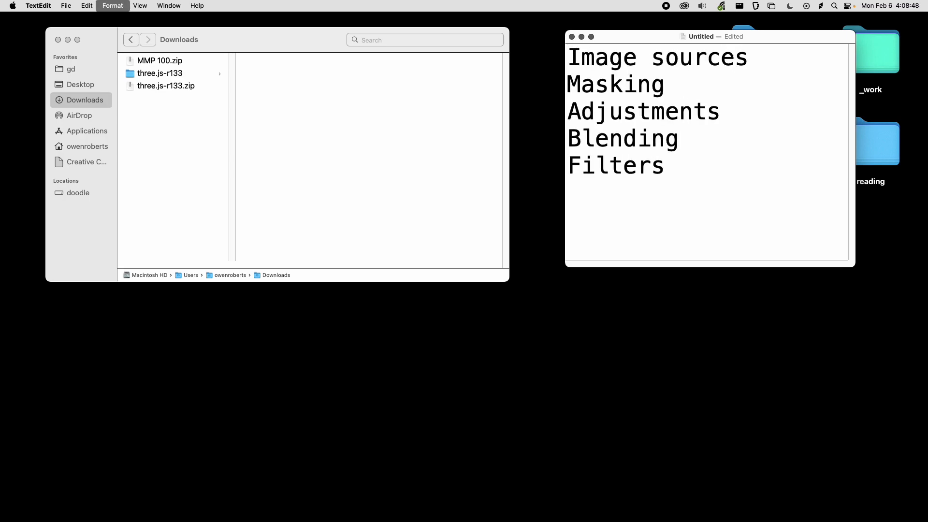
key(super+plus)
key(super+plus)
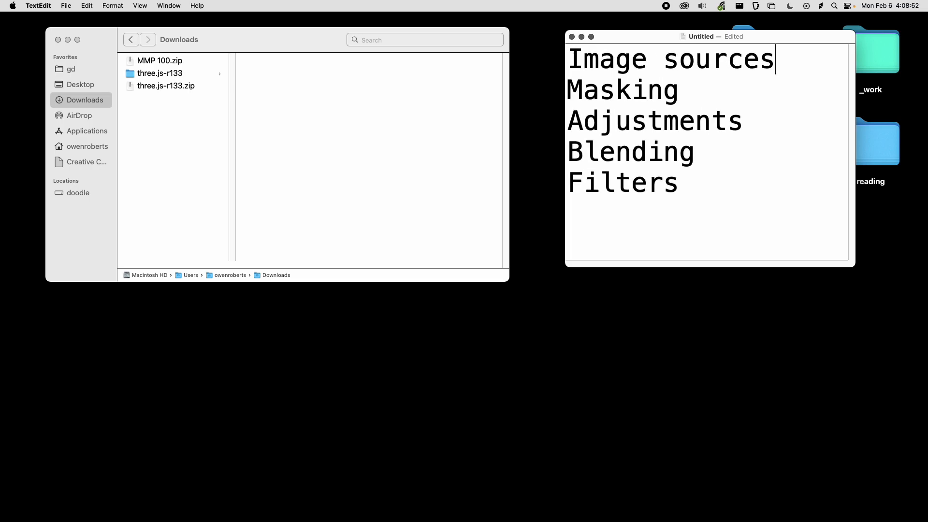
drag(766, 41, 786, 26)
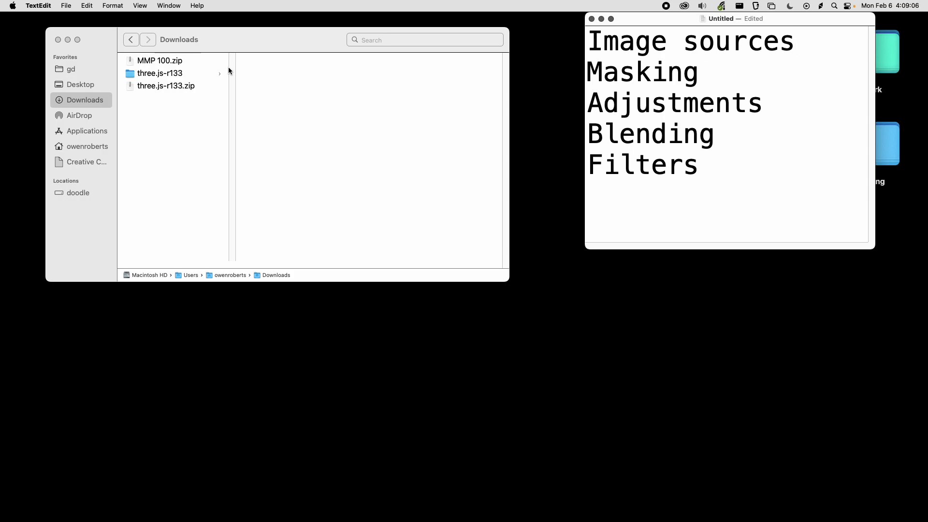
Extract MMP 100.zip in Downloads and open intro.psd from its Photoshop Intro folder in Photoshop.
click(199, 46)
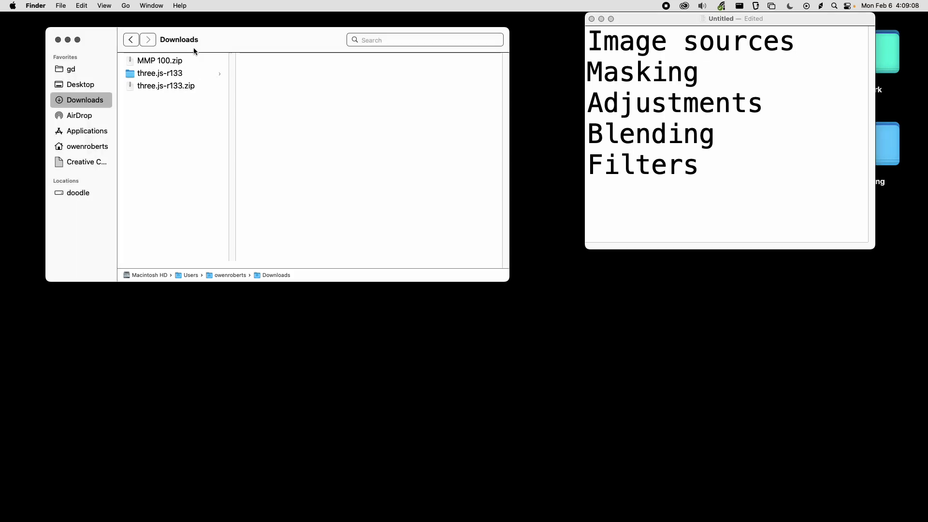
click(182, 61)
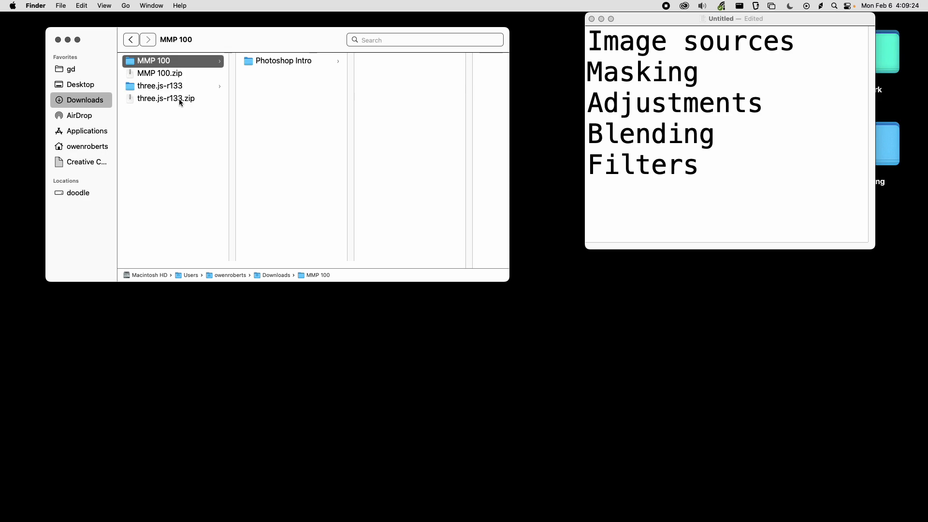
click(275, 65)
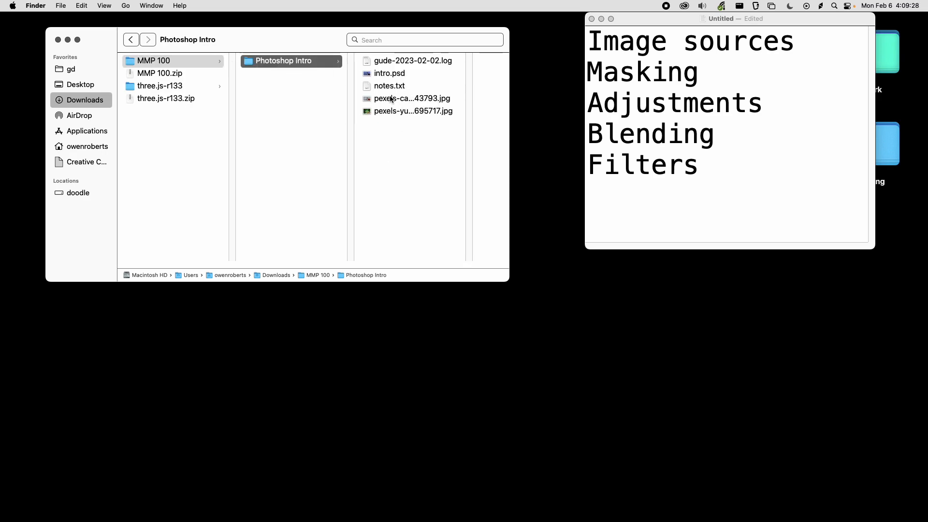
click(390, 73)
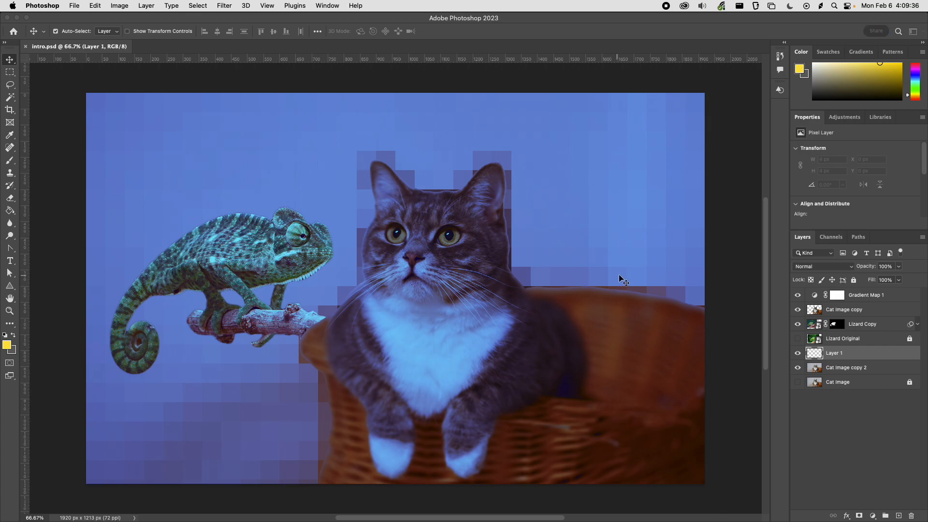
Delete the layer mask of the Gradient Map 1 layer.
click(868, 296)
right_click(868, 297)
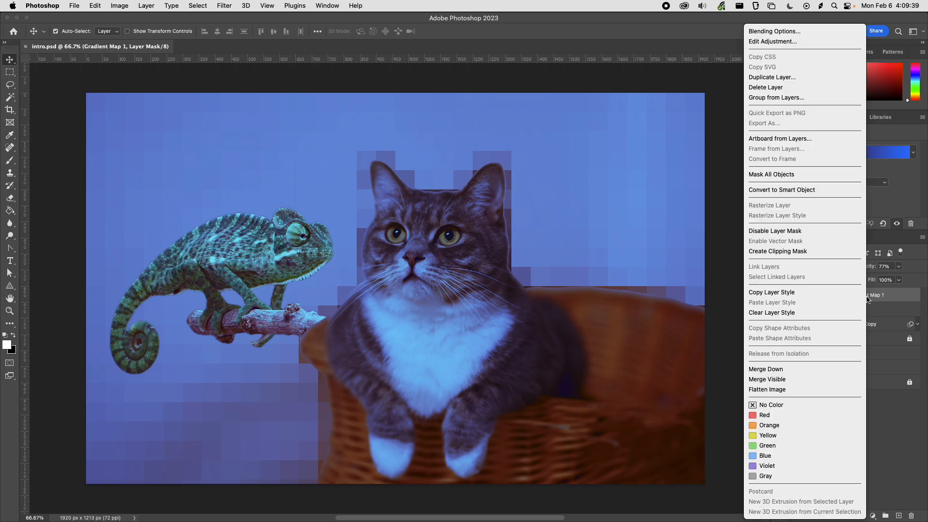
click(893, 409)
click(912, 516)
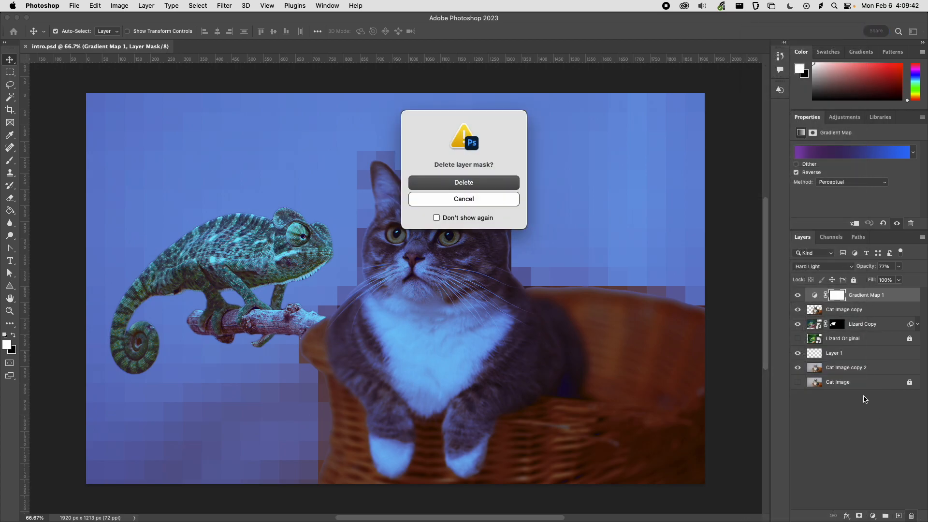
click(464, 182)
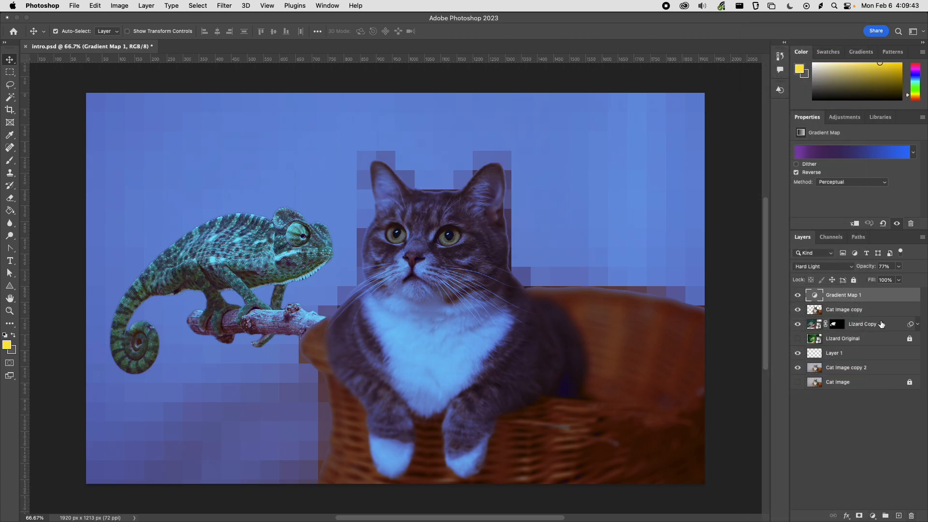
Delete the Cat Image copy and Lizard Copy layers.
click(913, 512)
click(464, 188)
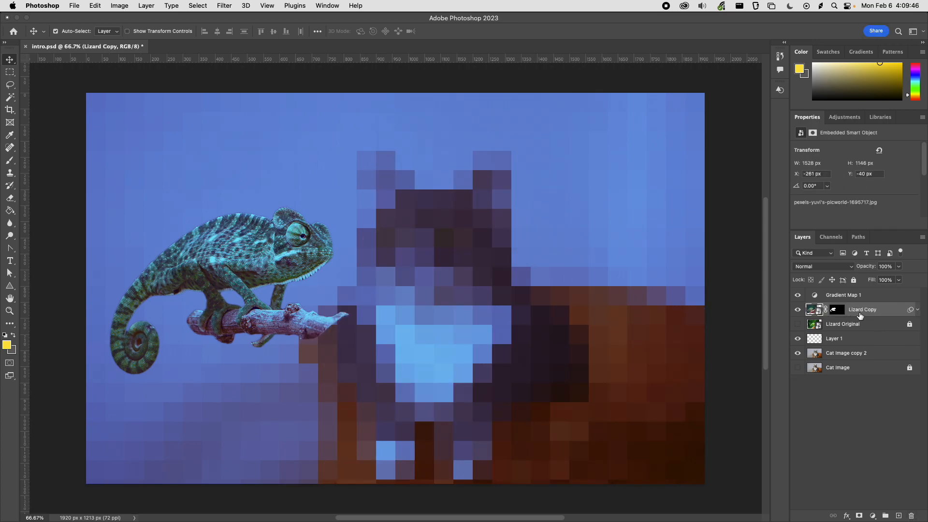
click(912, 516)
click(465, 183)
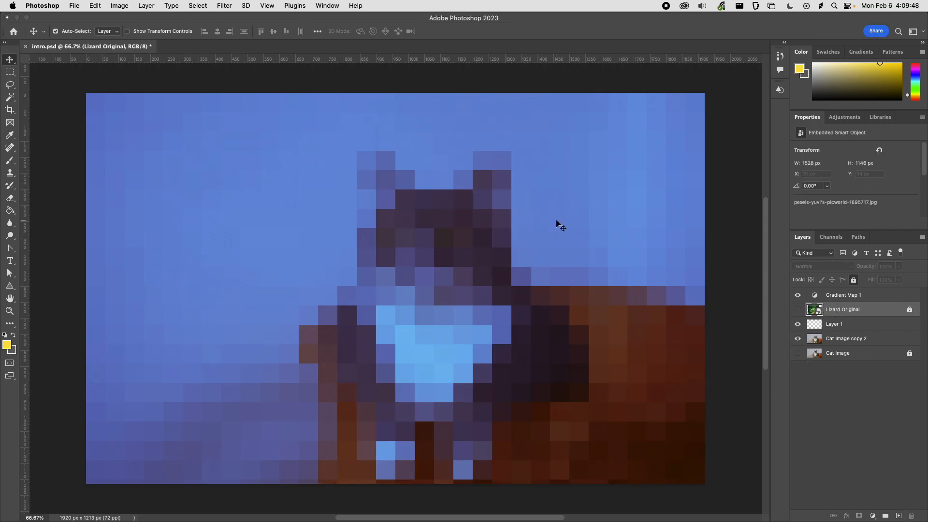
Delete the Cat Image copy 2 layer and the empty Layer 1.
click(845, 341)
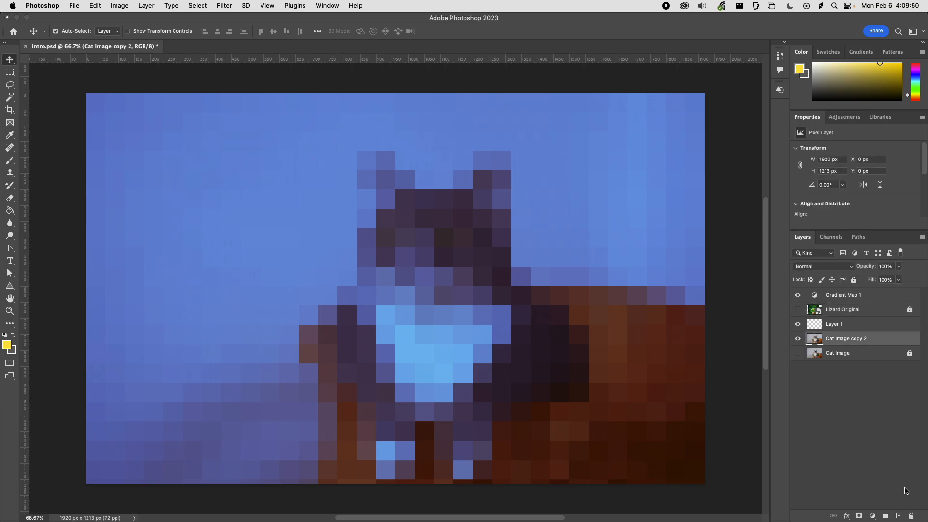
click(910, 516)
click(464, 189)
click(841, 327)
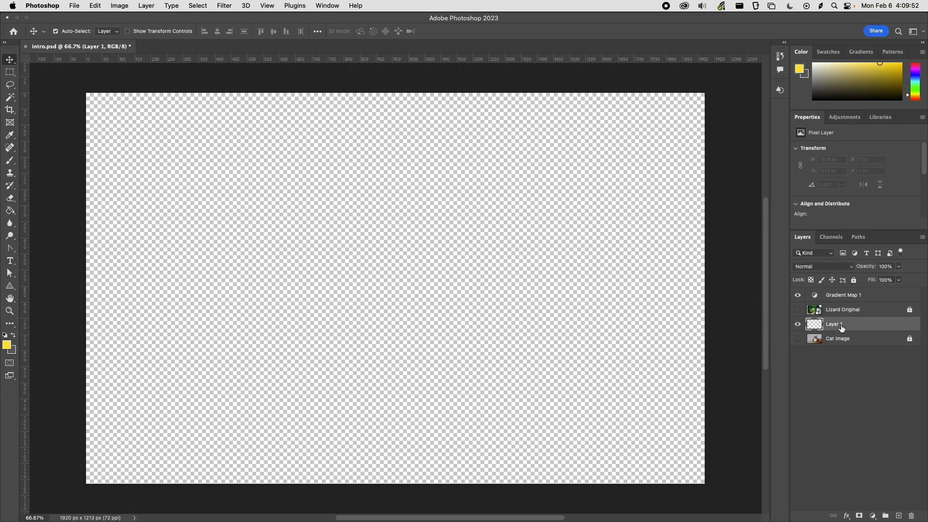
click(912, 516)
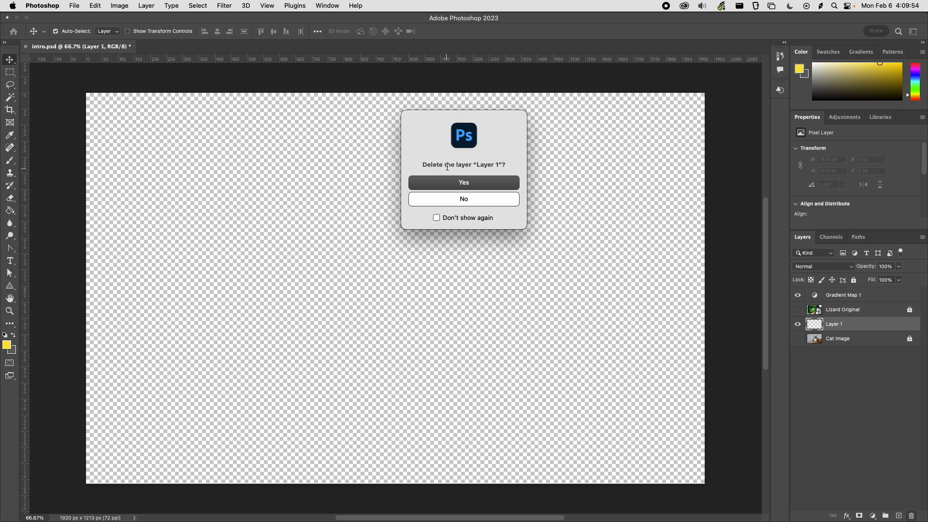
click(451, 186)
Delete the Gradient Map 1 layer and make the Lizard Original and Cat Image layers visible.
click(827, 296)
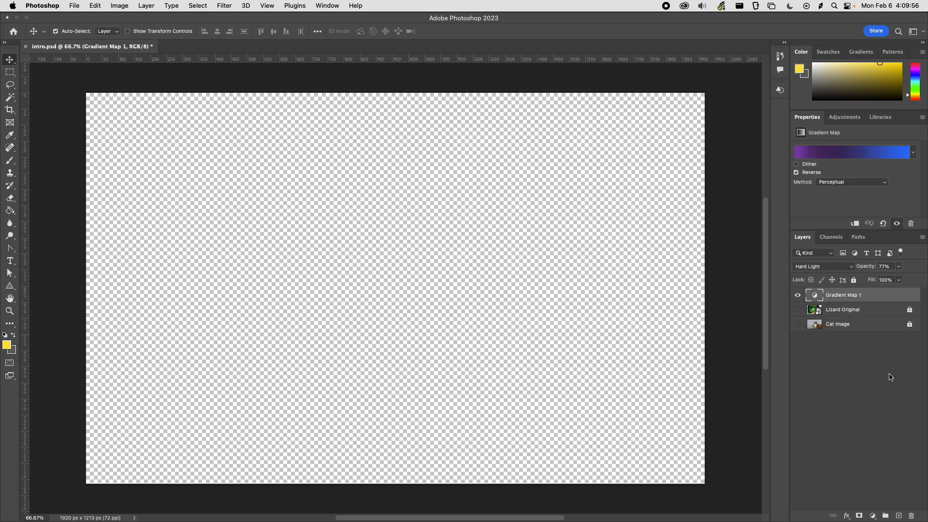
click(912, 516)
click(490, 190)
click(798, 295)
click(798, 309)
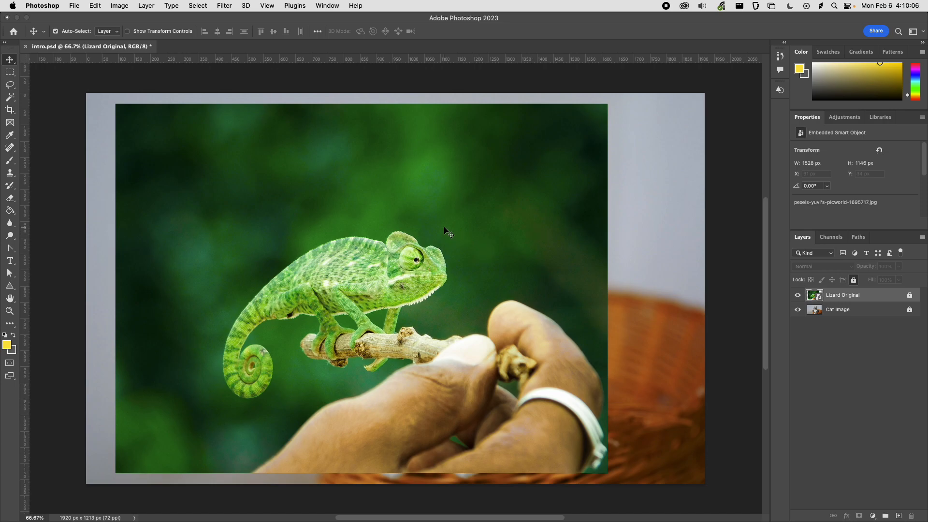
Switch to TextEdit and add the line "Compositing" below "Image sources" in the note.
key(super+Tab)
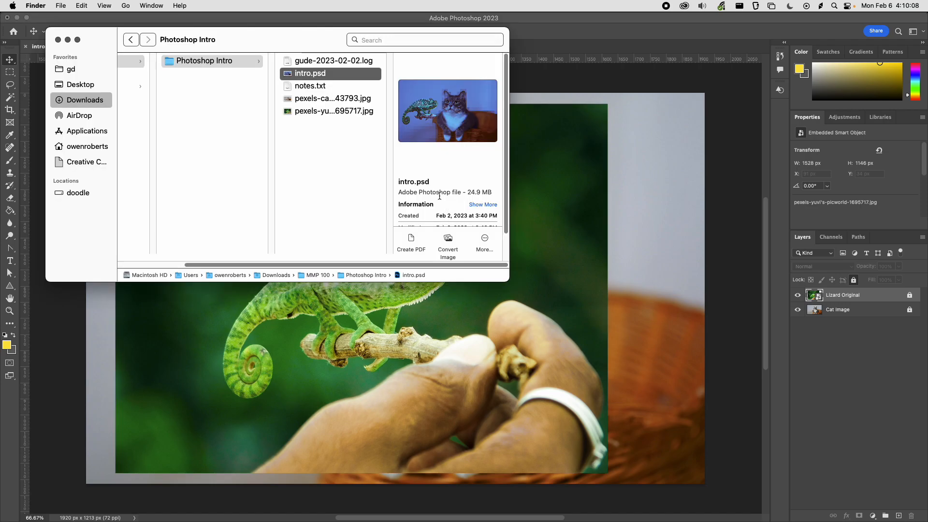
key(super+Tab)
key(super+Tab)
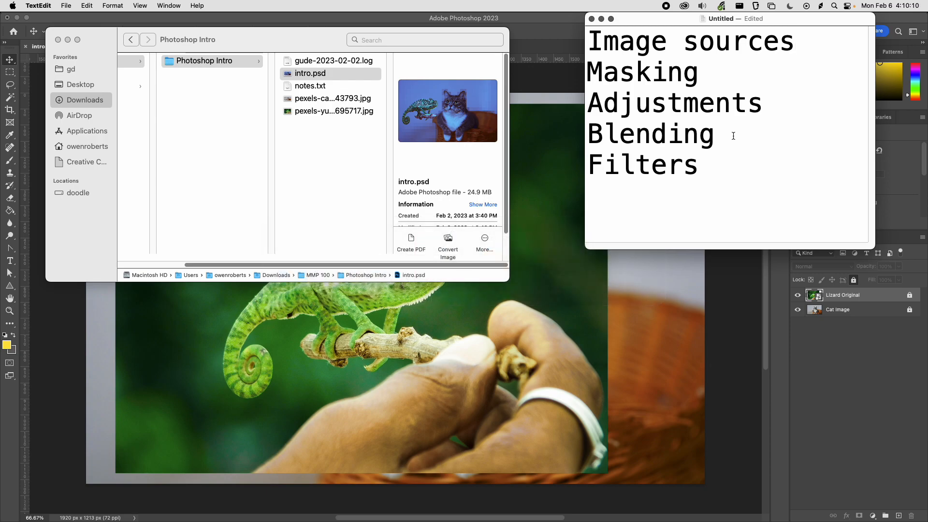
key(Return)
text(Composo)
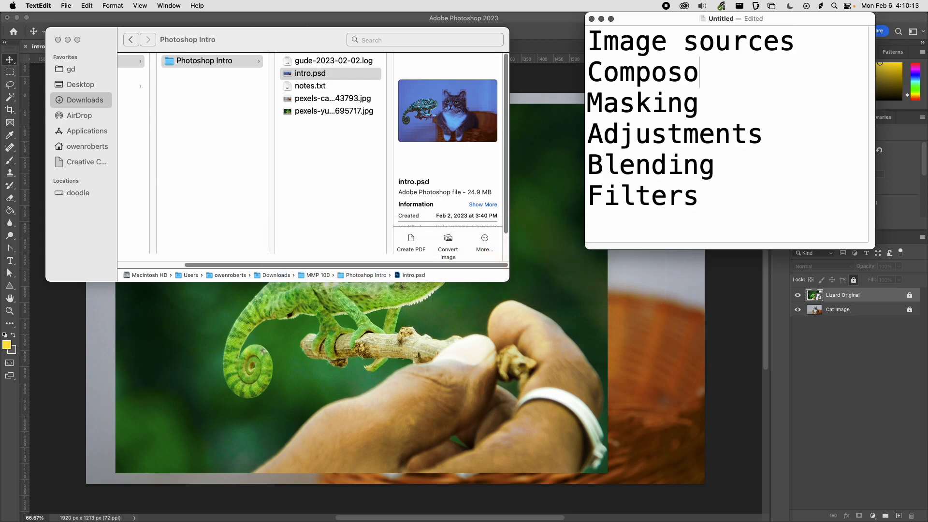
key(BackSpace)
text(iting)
key(super+s)
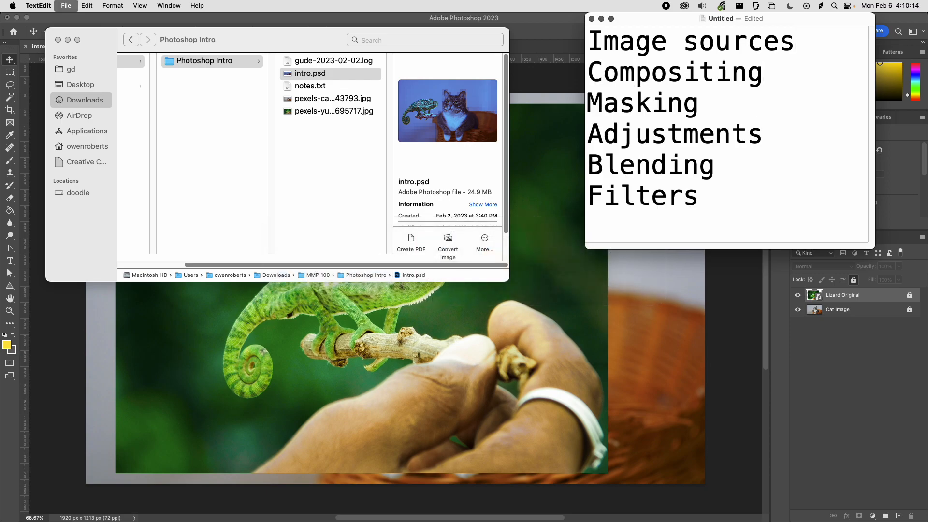
key(Escape)
Switch to Chrome and open a new browser window.
key(super+Tab)
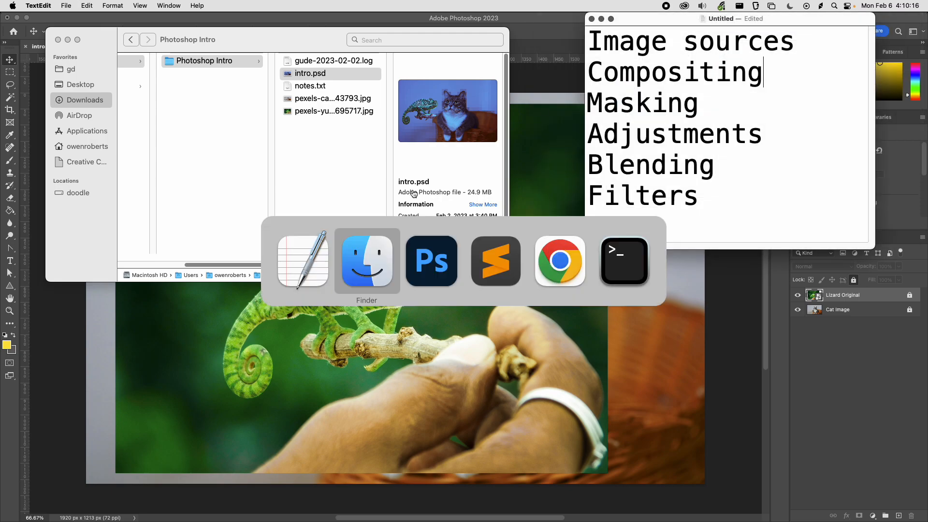
click(547, 280)
key(super+n)
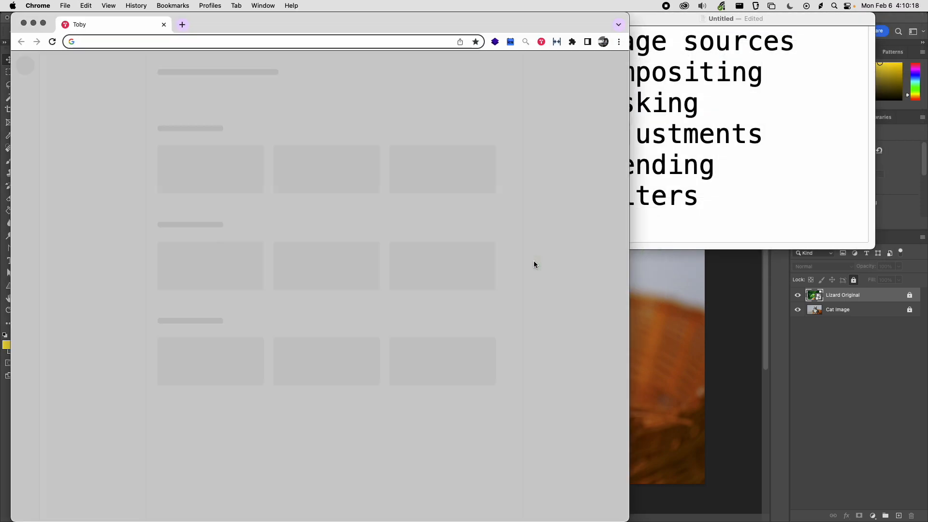
Search Google for "compositing" and highlight the bold part of its definition, narrowing the browser window to uncover the topics note.
text(compositing)
key(Return)
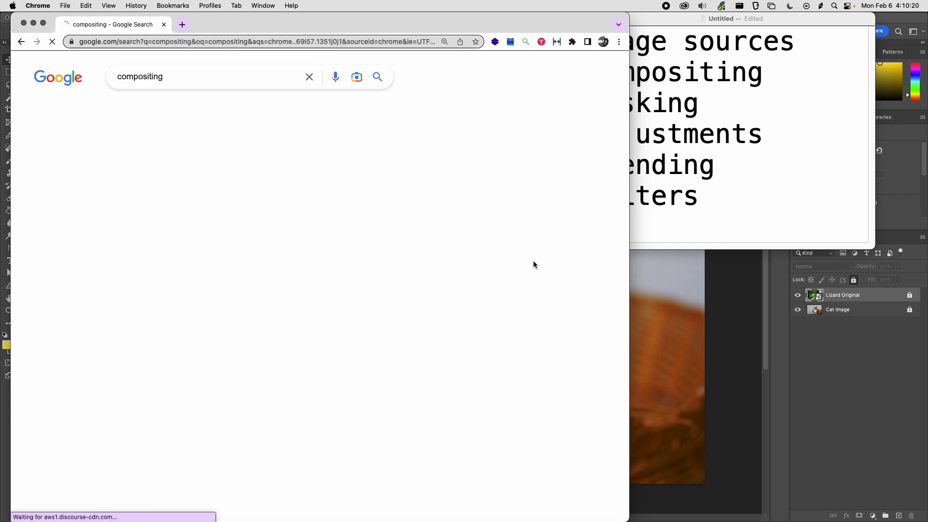
drag(100, 140, 182, 175)
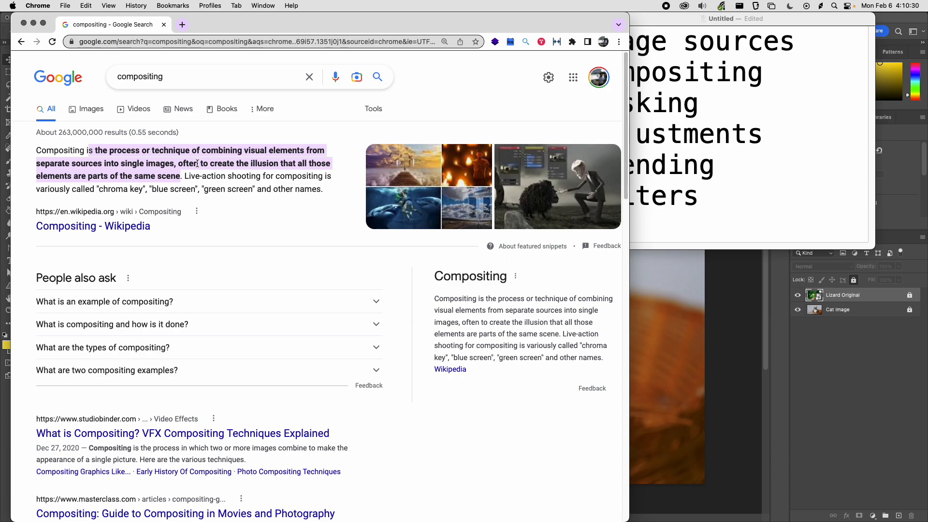
drag(629, 13, 572, 18)
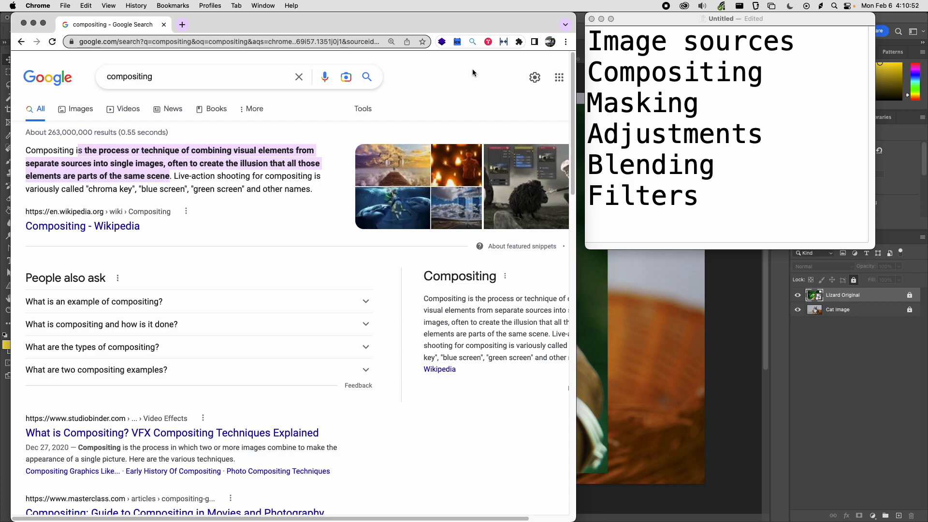
Search Google for "composite" in a new tab and highlight the first adjective definition.
click(182, 25)
text(composite)
key(Return)
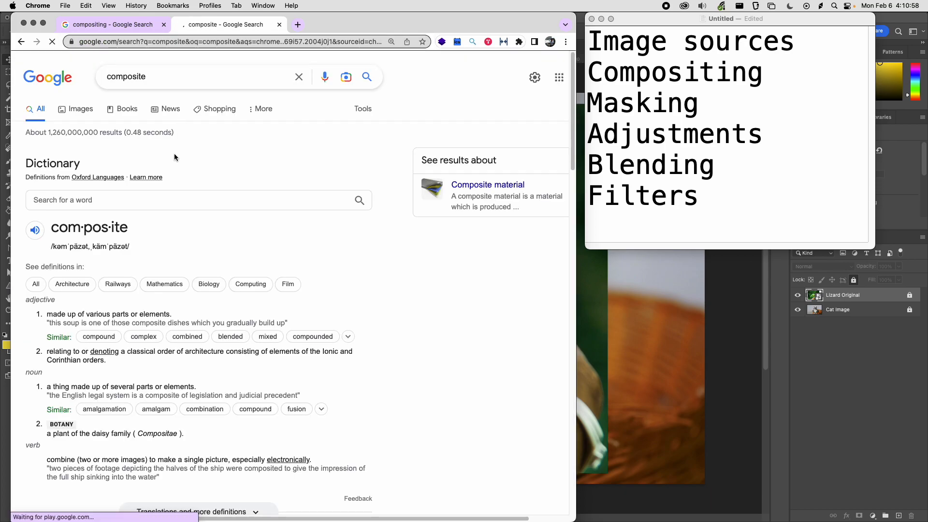
drag(47, 314, 177, 319)
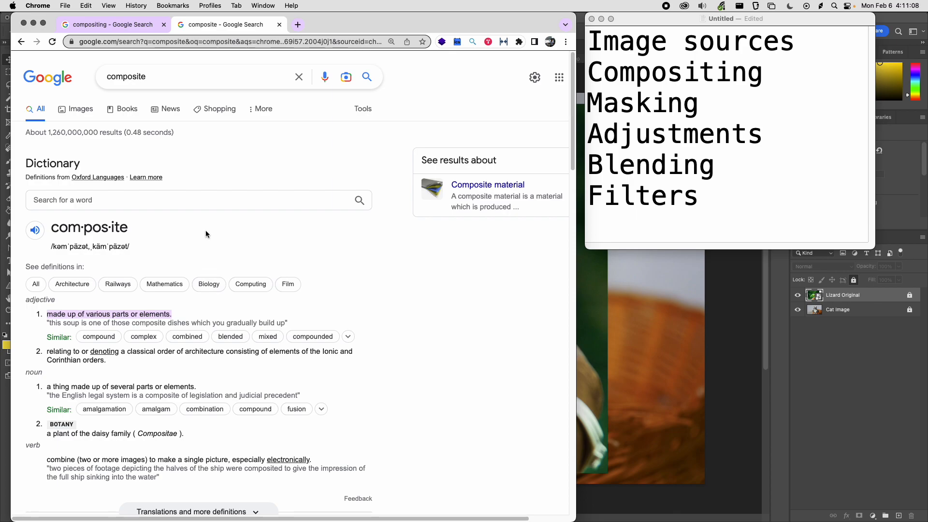
click(410, 111)
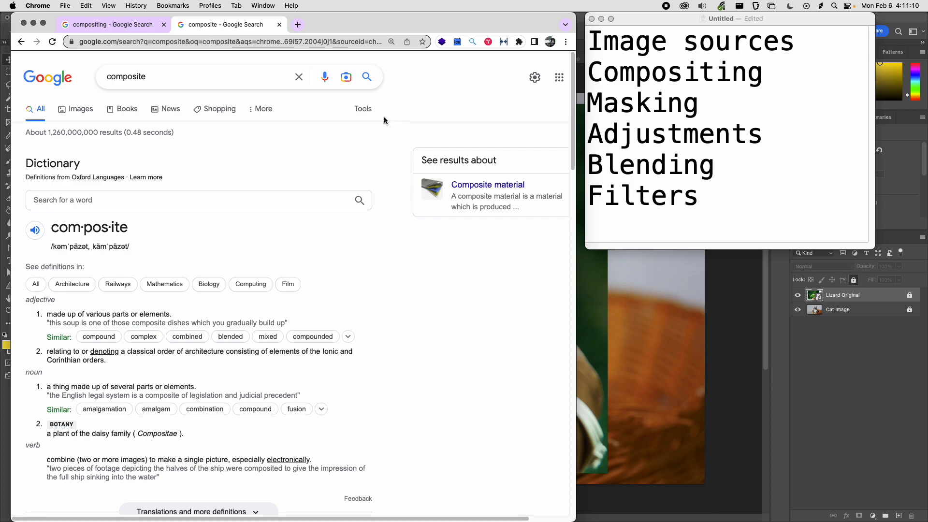
Switch to Finder, open notes.txt from the Photoshop Intro folder and enlarge its text for easy reading.
key(super+Tab)
key(super+Tab)
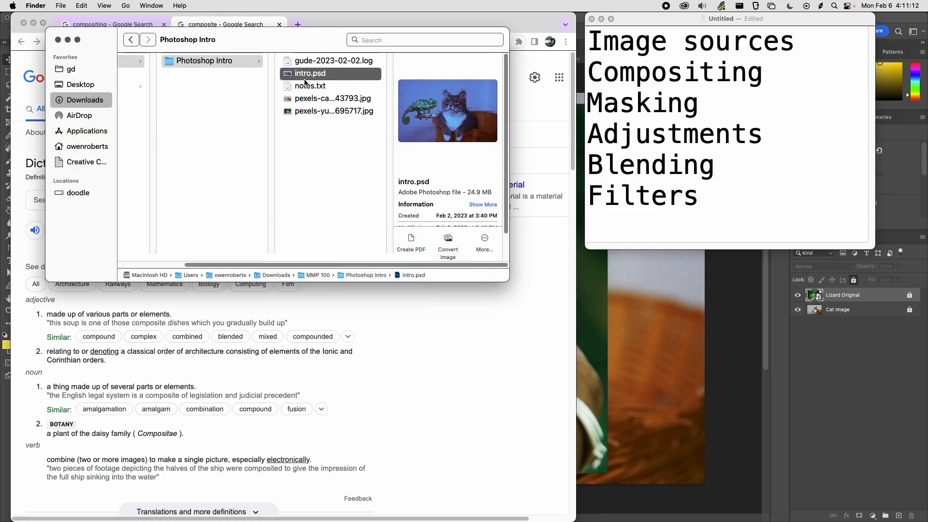
double_click(308, 86)
key(super+plus)
key(super+plus)
key(super+plus)
key(super+plus)
key(super+plus)
key(super+plus)
key(super+plus)
key(super+plus)
key(super+plus)
key(super+plus)
key(super+plus)
key(super+plus)
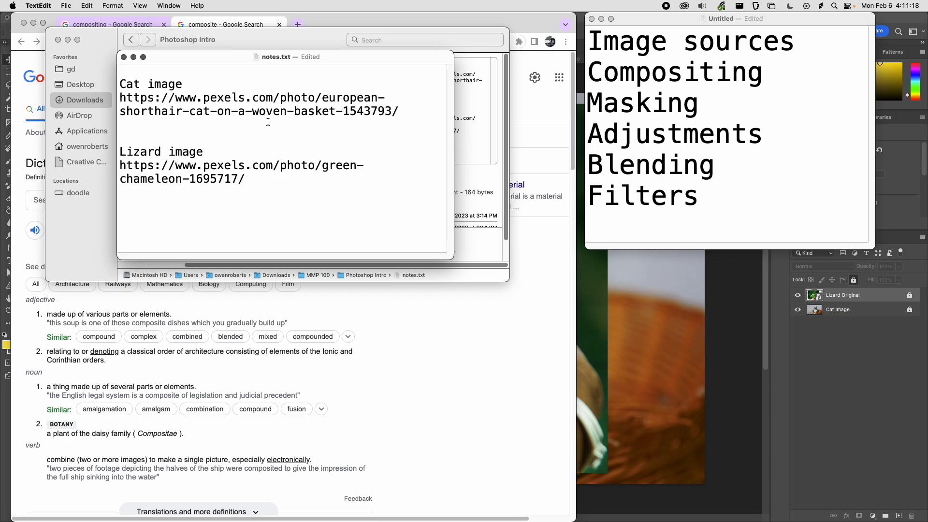
Copy the cat image URL from notes.txt, open it in a new Chrome tab and dismiss the Google sign-in prompt.
drag(286, 59, 537, 73)
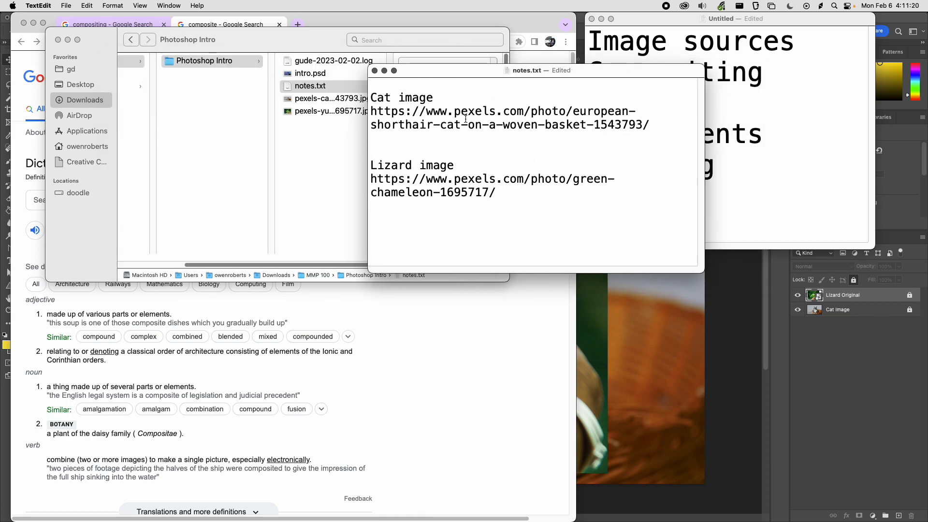
drag(373, 112, 646, 124)
key(cmd+c)
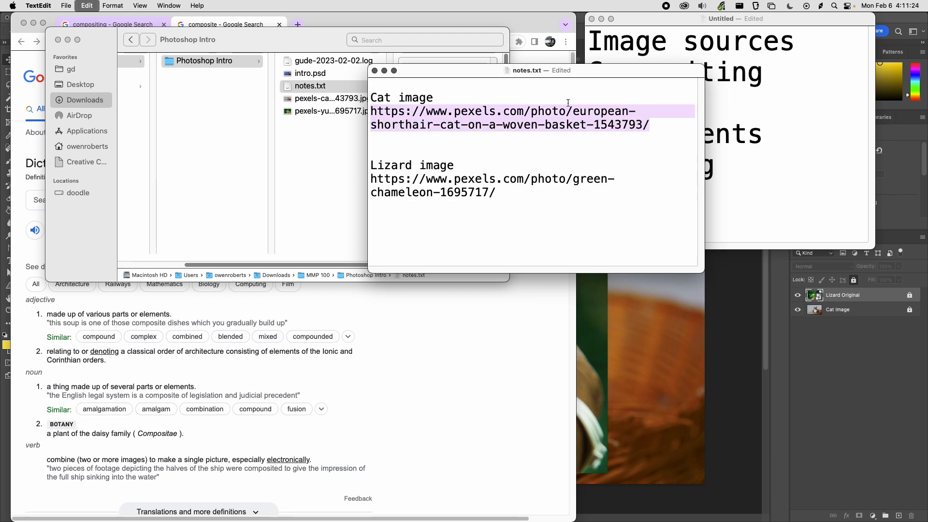
click(323, 25)
key(cmd+t)
key(cmd+v)
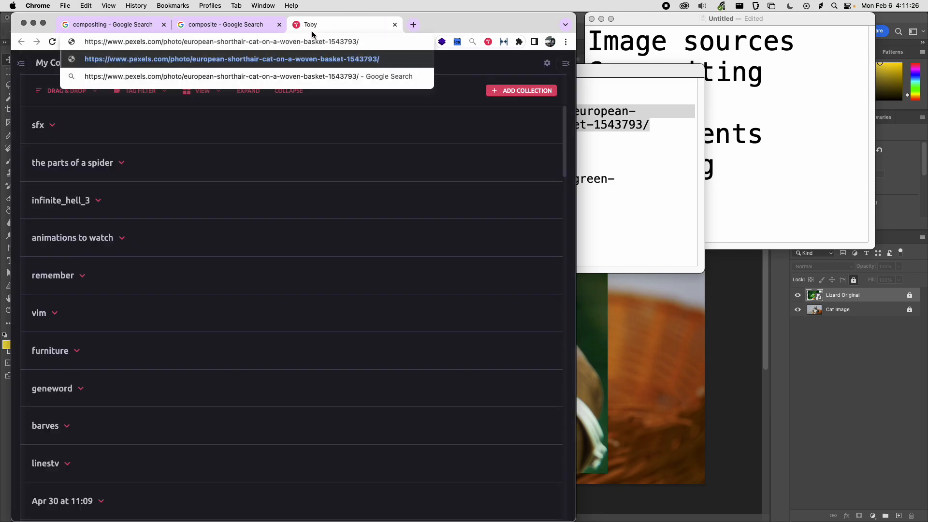
key(Return)
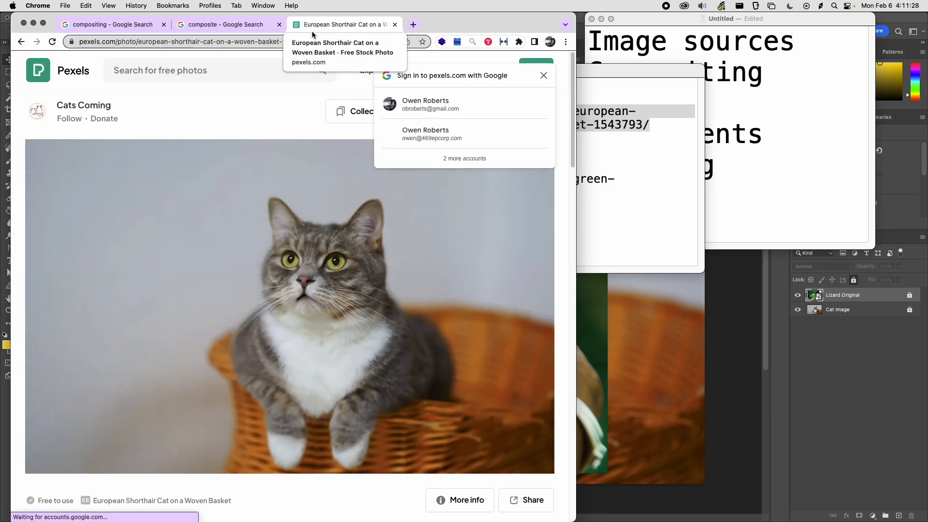
click(542, 80)
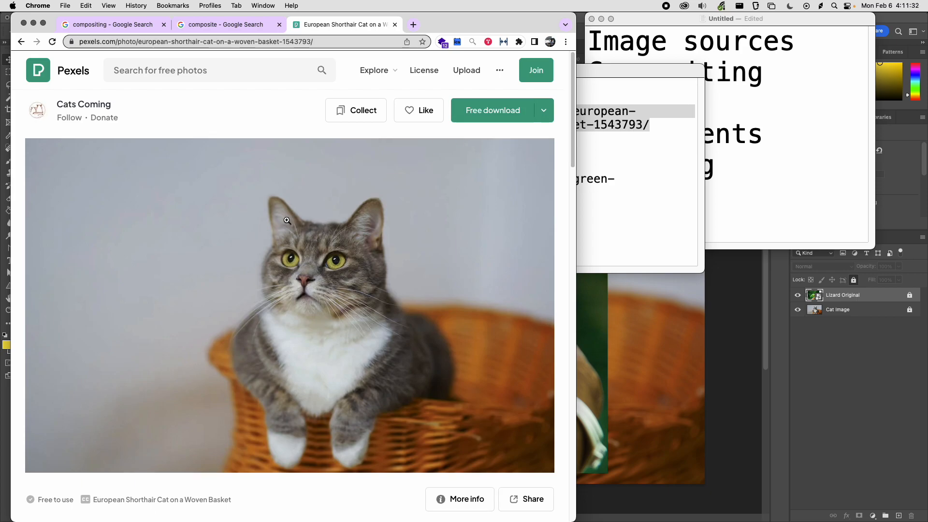
Examine the cat photo and the usage information below it on the Pexels page.
scroll(406, 290, down, 5)
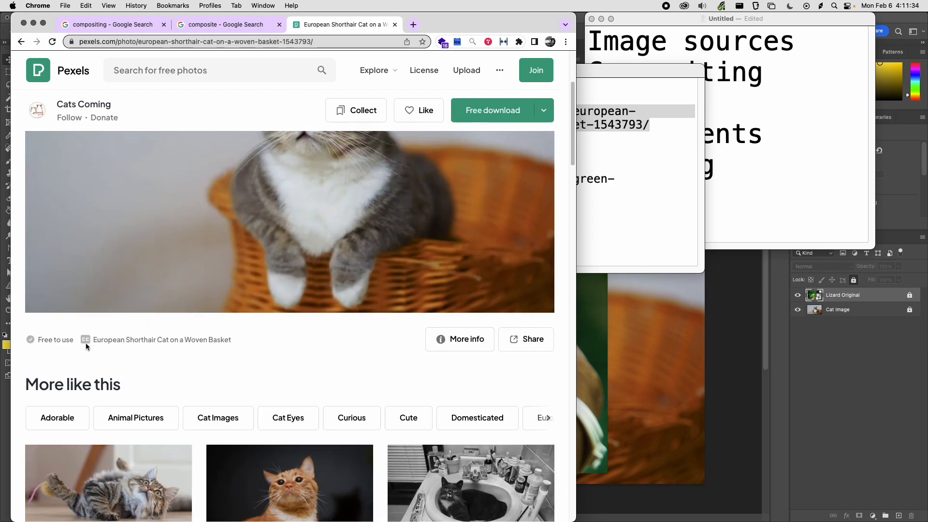
click(344, 275)
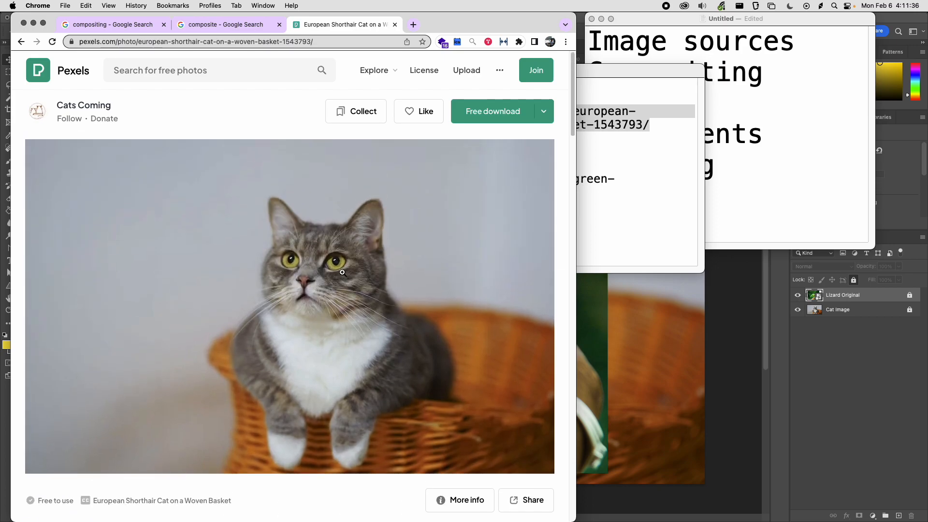
click(191, 292)
click(248, 300)
Switch to TextEdit, place the notes.txt window below the topics note, and return to the Pexels page in Chrome.
key(super+Tab)
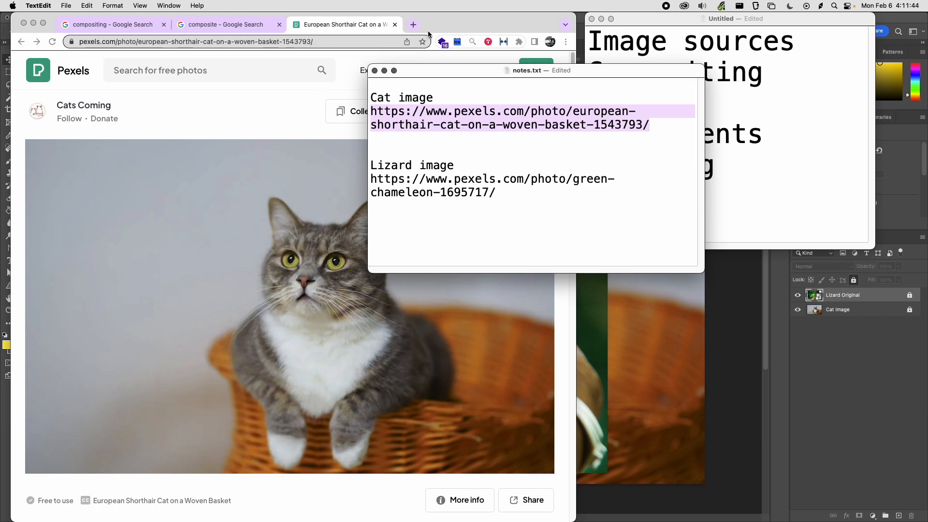
click(450, 24)
drag(629, 74, 787, 263)
click(263, 121)
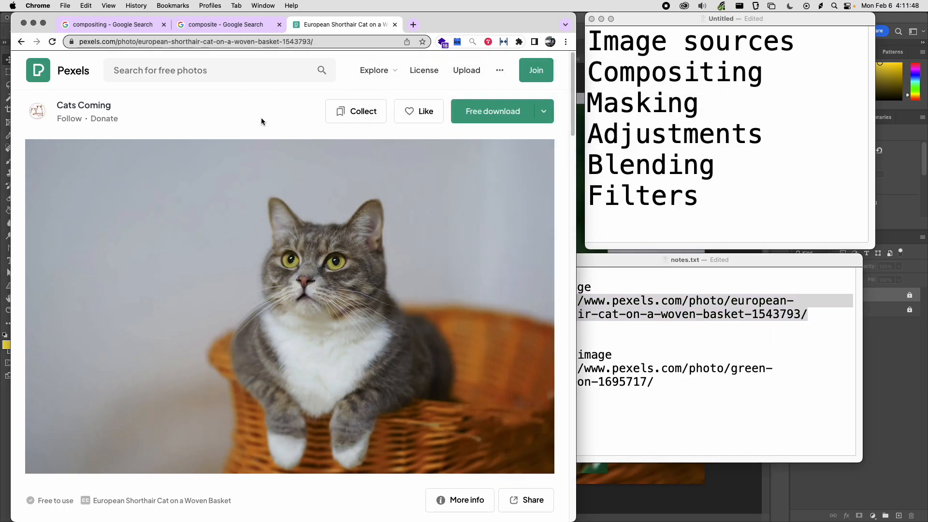
Open the pexels.com home page in a new tab.
click(414, 25)
text(pexel)
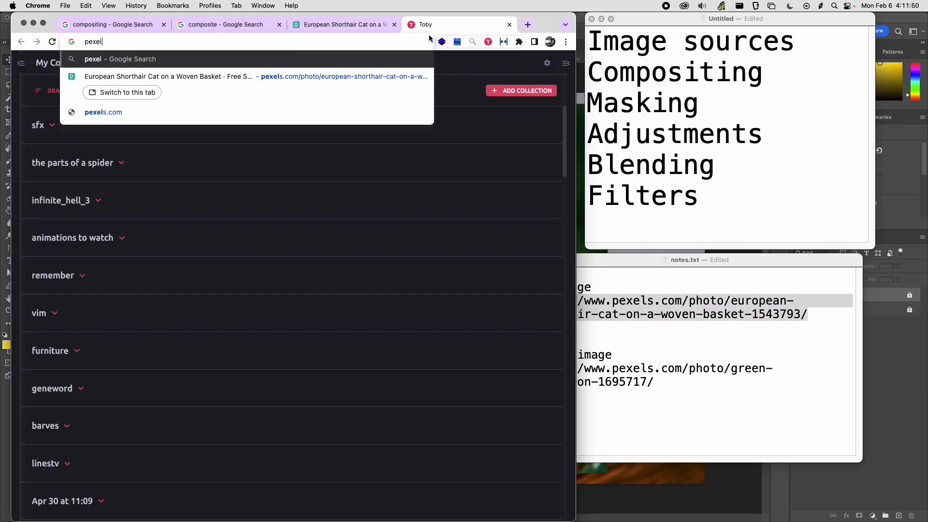
text(s.com)
key(Return)
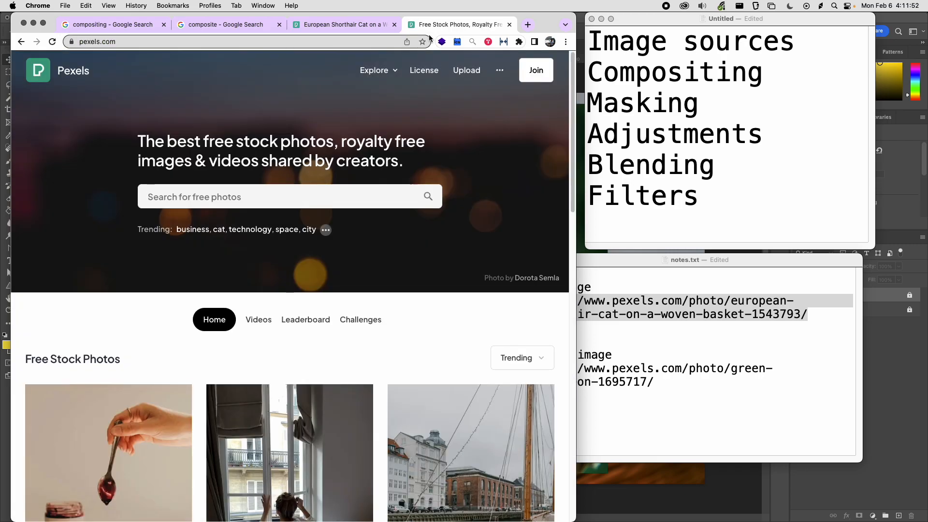
Search Google for "creative commons media images" in a new tab and look through the listed image sources.
key(super+t)
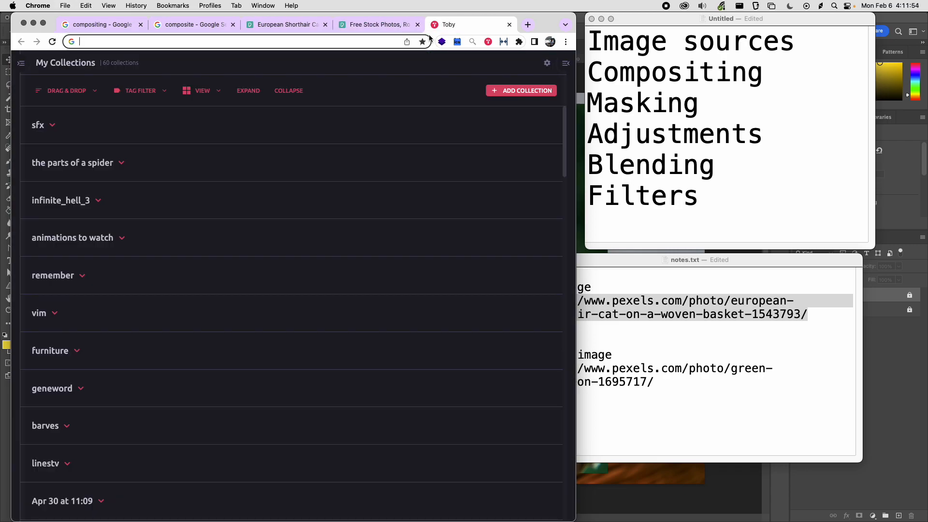
text(creative com)
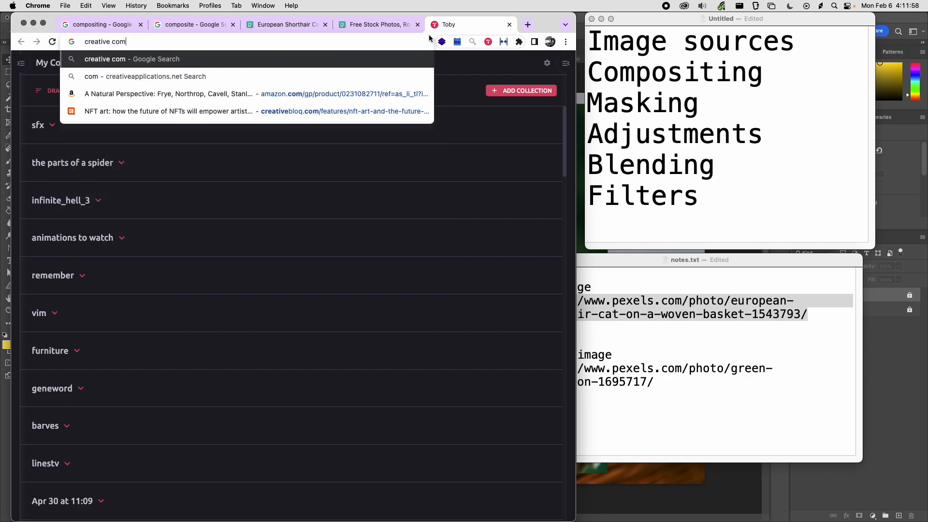
text(mons media images)
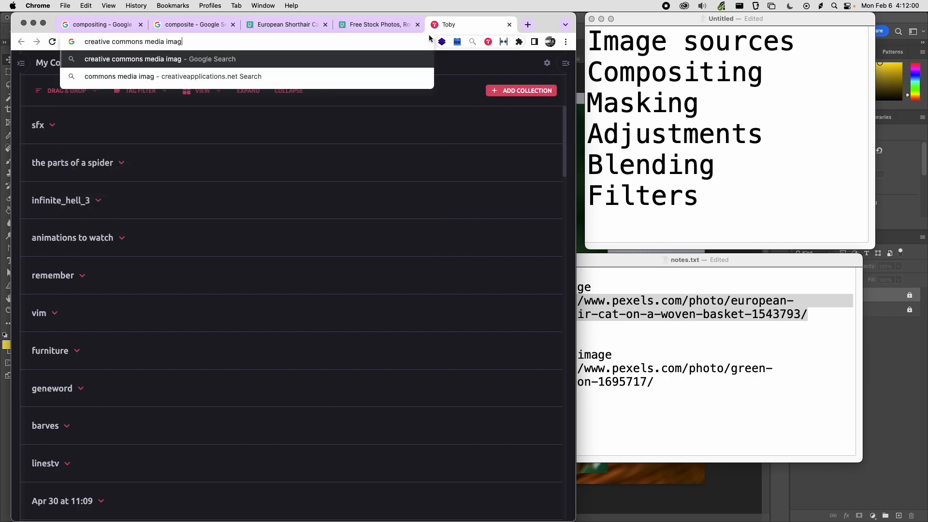
key(Return)
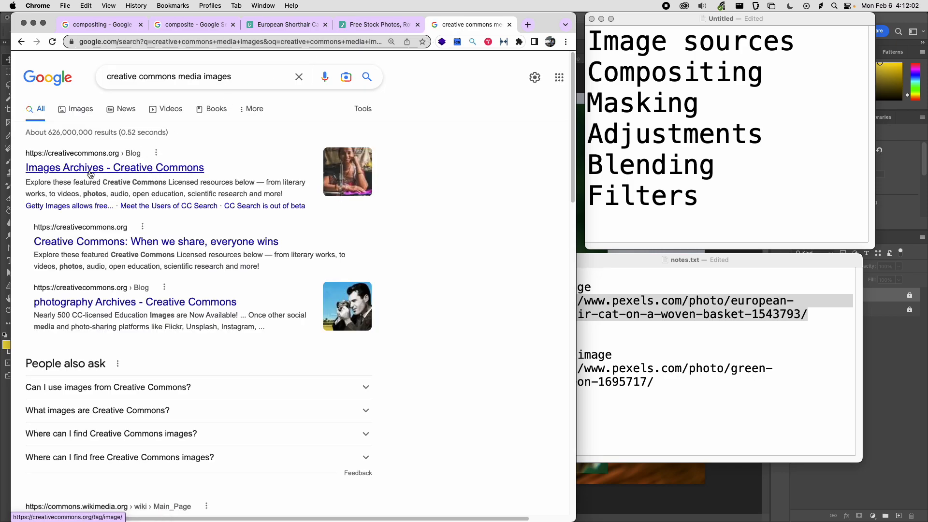
scroll(141, 248, down, 10)
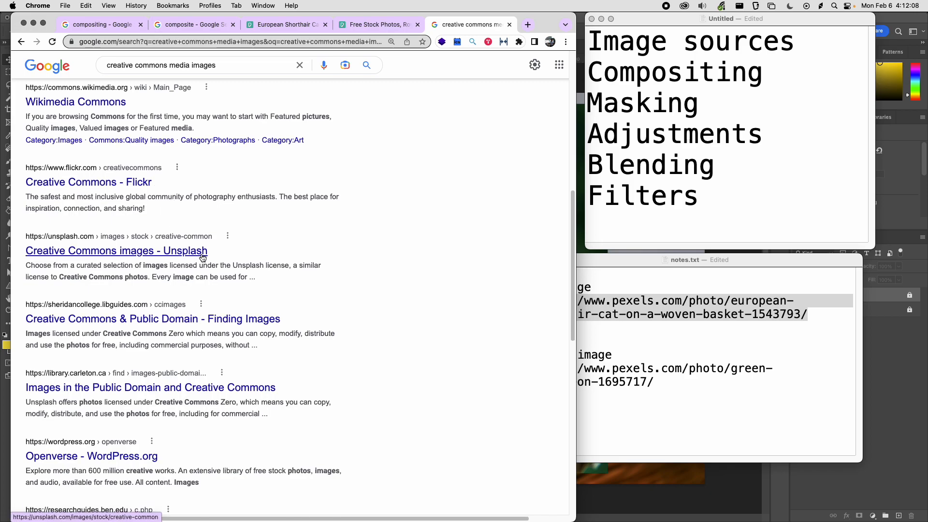
scroll(193, 254, down, 3)
scroll(203, 293, down, 5)
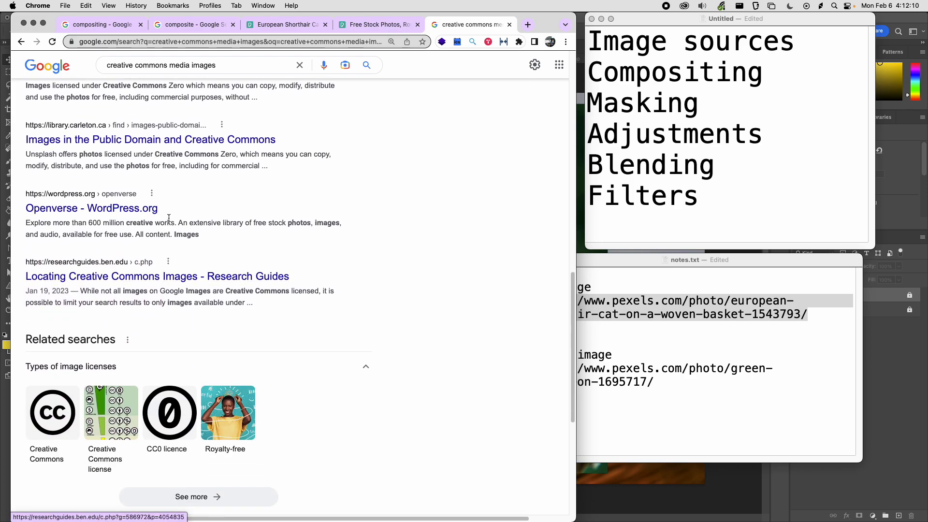
scroll(290, 169, up, 20)
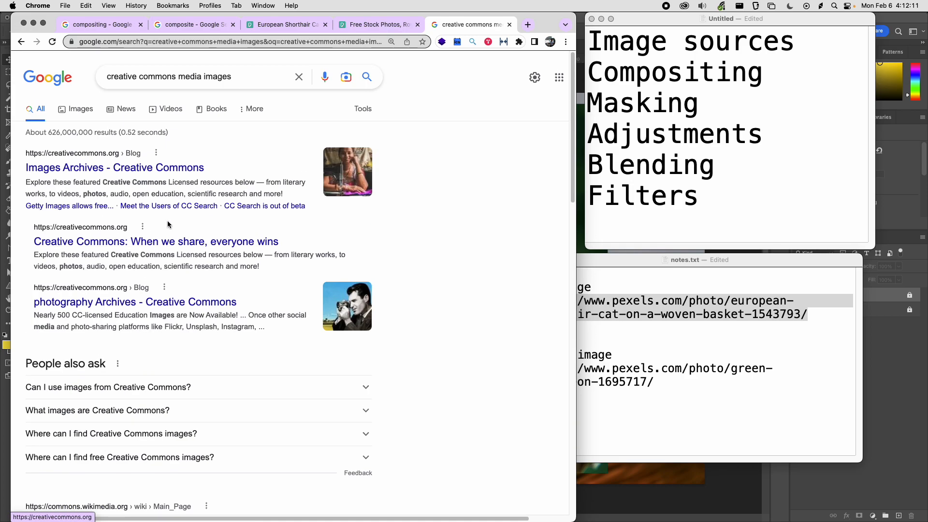
Open images.google.com in a new tab and search for "cat".
click(528, 24)
text(im)
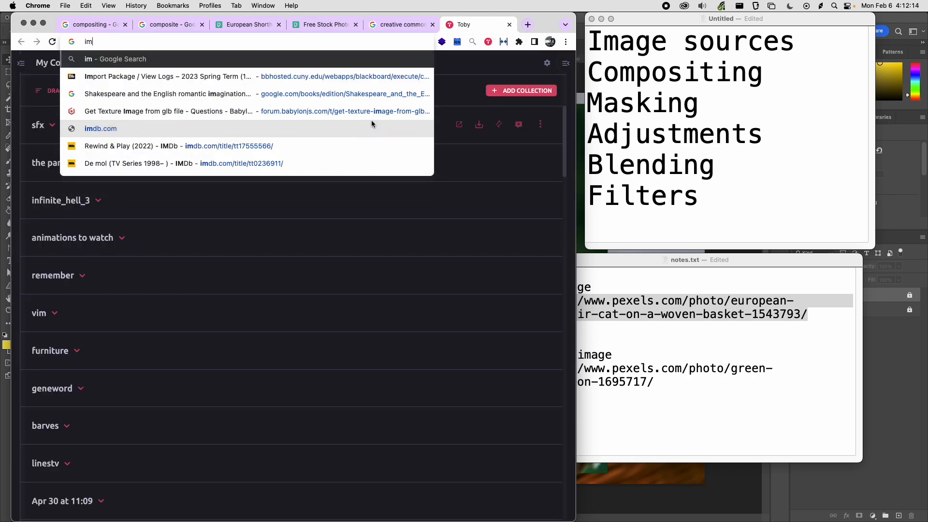
text(ages.google.com)
key(Return)
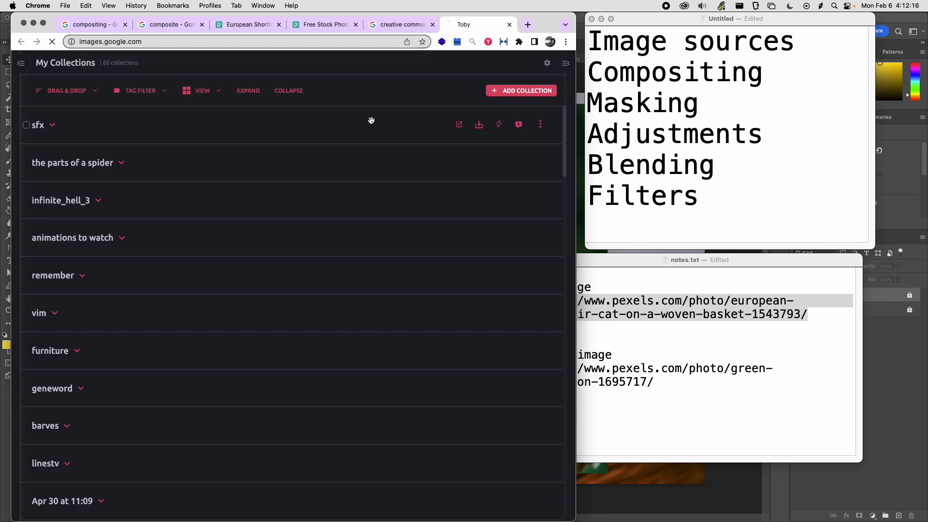
text(cat)
key(Return)
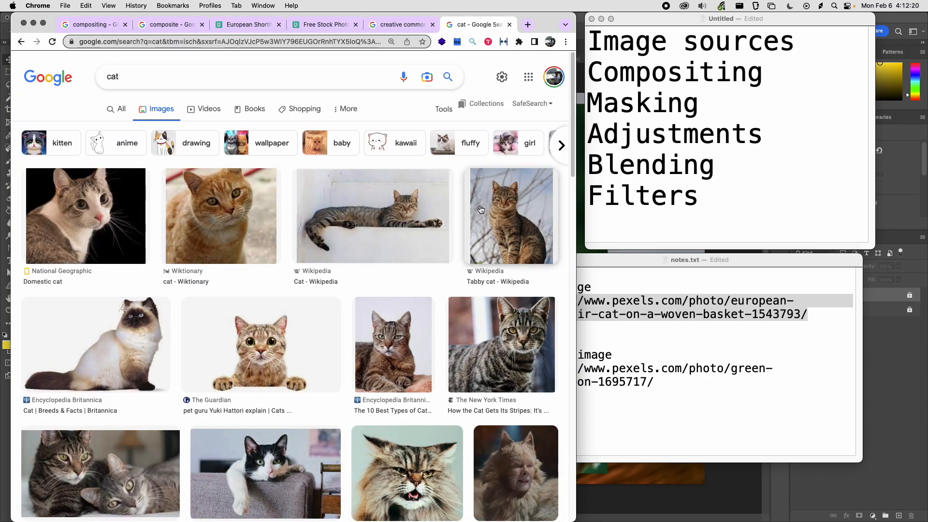
Filter the cat image results by usage rights to Creative Commons licenses.
click(348, 111)
click(441, 109)
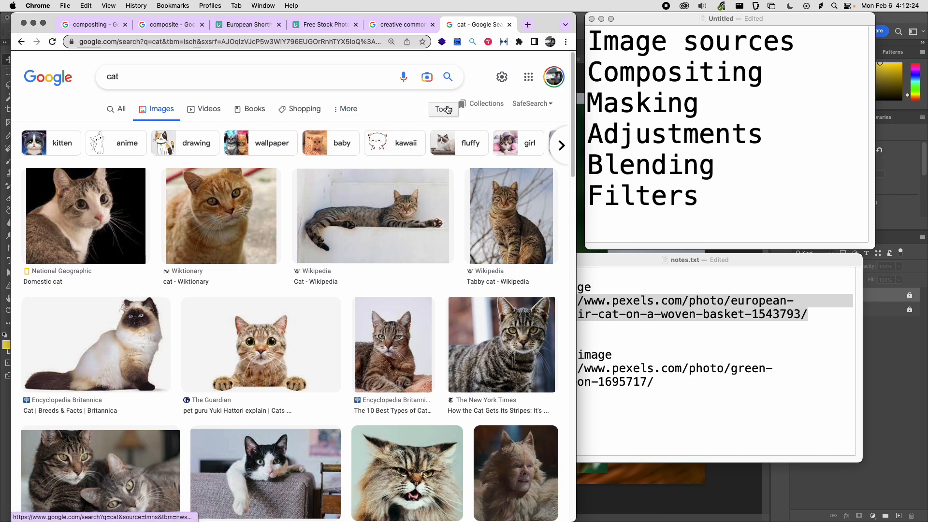
click(444, 110)
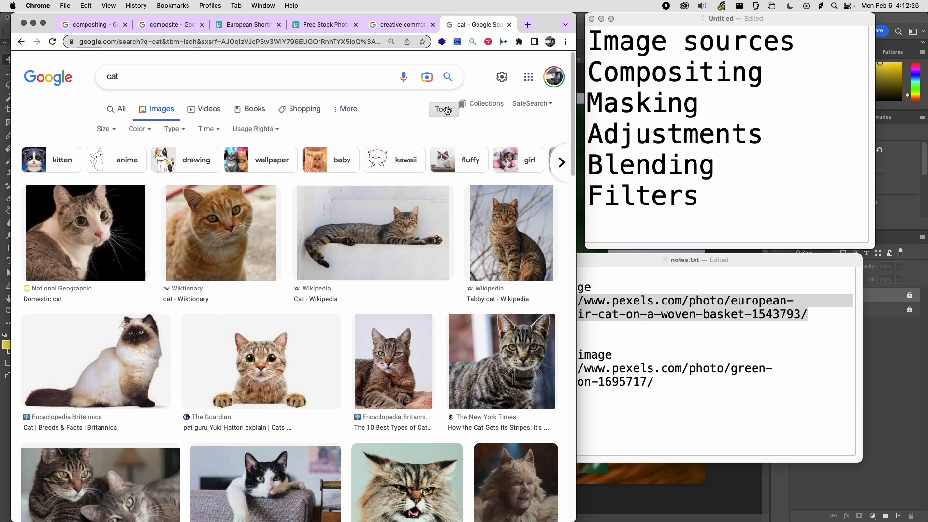
click(270, 131)
click(269, 164)
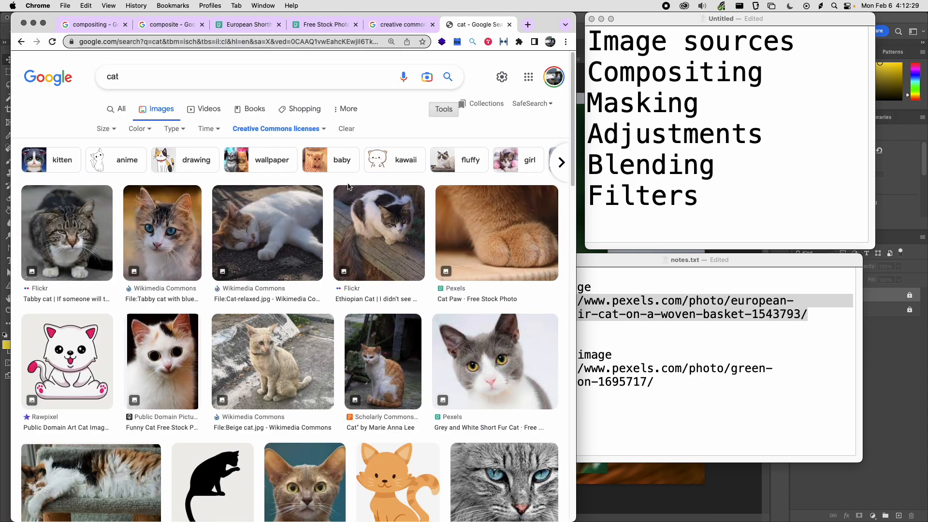
Widen the browser window and look through the Creative Commons cat images and their source sites.
drag(575, 207, 665, 207)
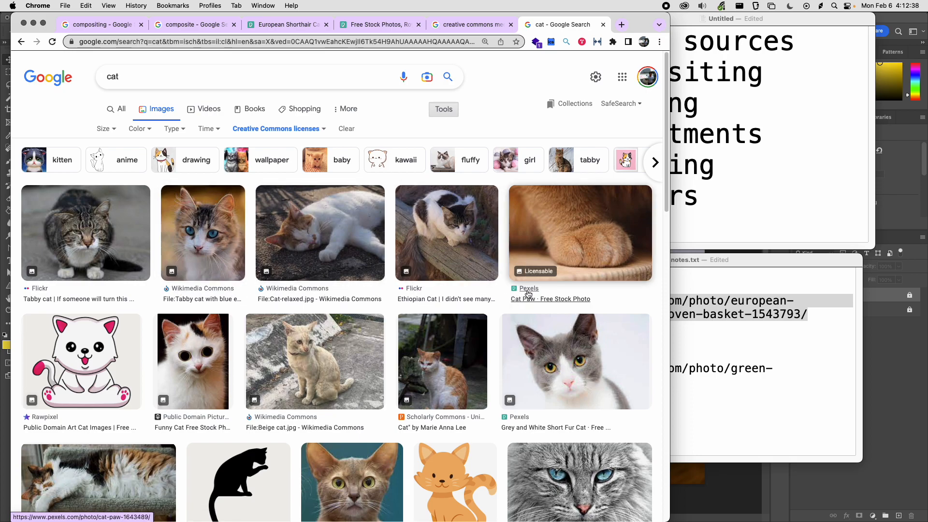
scroll(419, 272, down, 1)
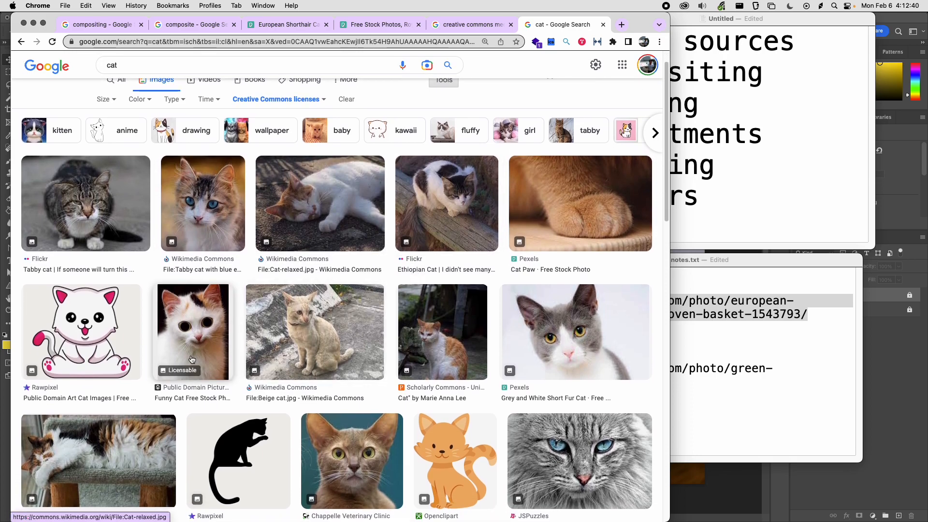
scroll(273, 361, down, 4)
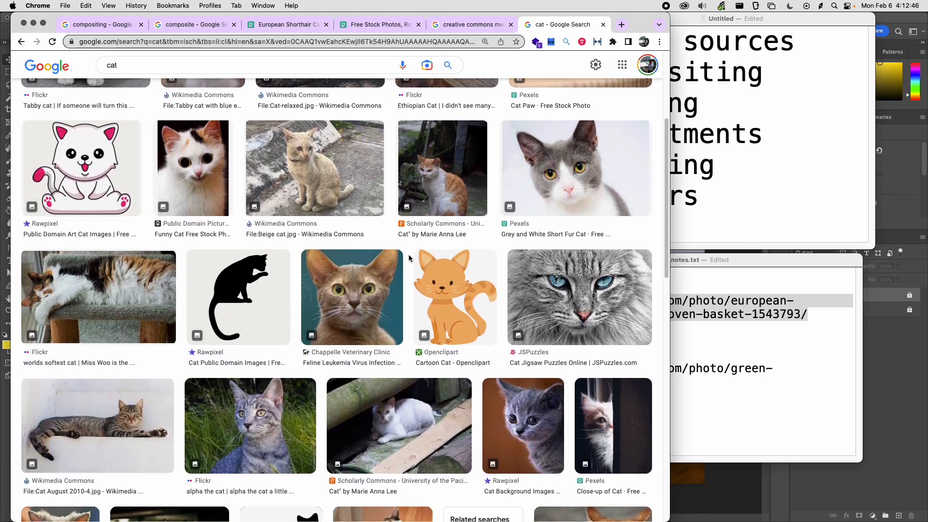
Browse further down the Creative Commons cat image results and return to the start of the results.
scroll(394, 263, down, 4)
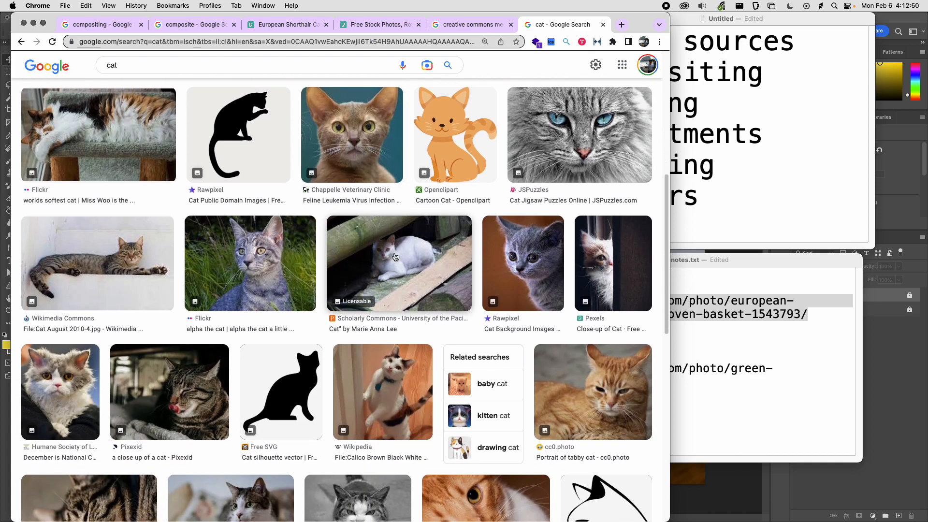
scroll(395, 258, down, 3)
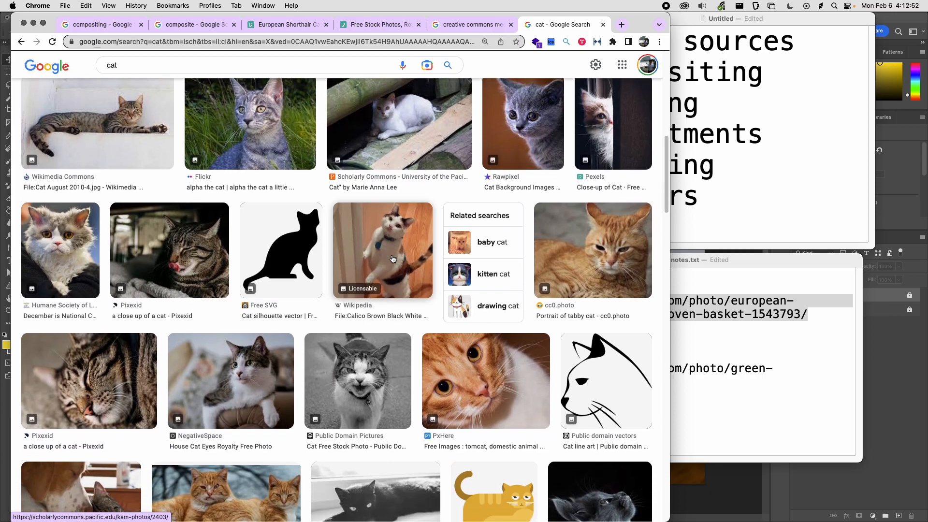
scroll(393, 260, up, 10)
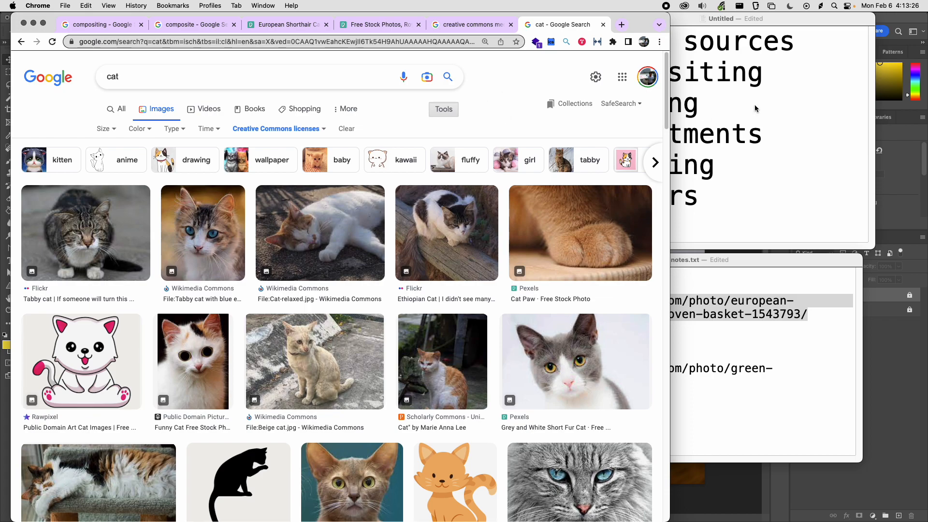
Highlight the word "Masking" in the topic list text document and switch to Photoshop.
click(855, 96)
drag(589, 103, 716, 103)
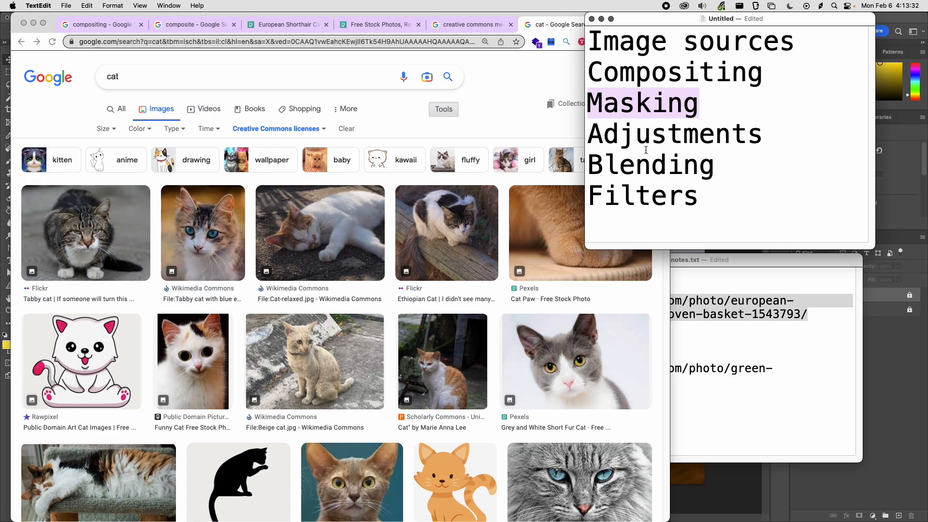
key(super+Tab)
key(super+Tab)
key(super+Tab)
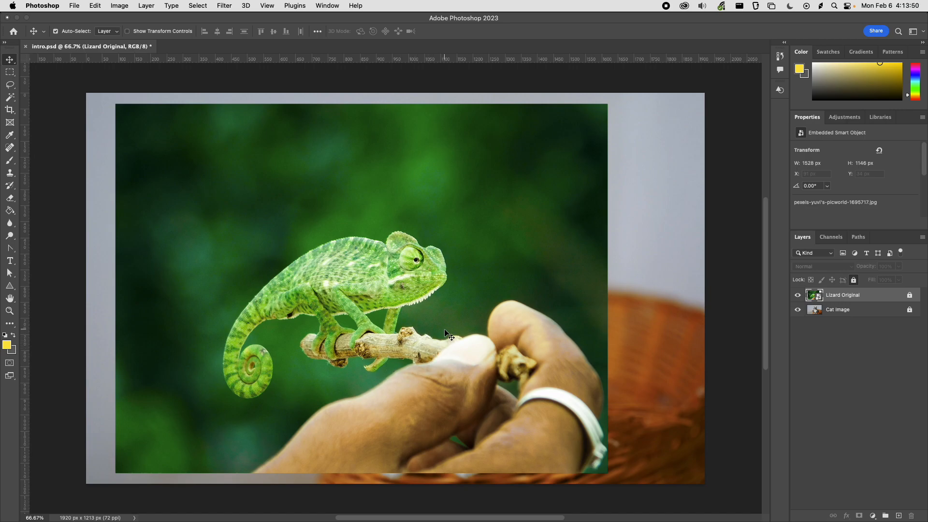
Hide and reshow the Lizard Original layer to compare it with the cat image underneath.
click(797, 296)
click(797, 296)
Select the chameleon together with the branch and the hand using the Object Selection tool.
click(11, 99)
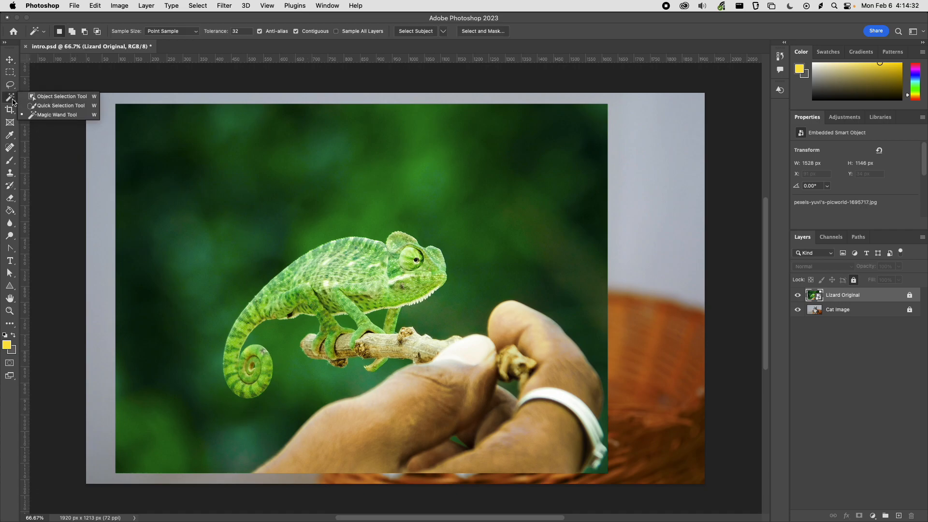
click(64, 97)
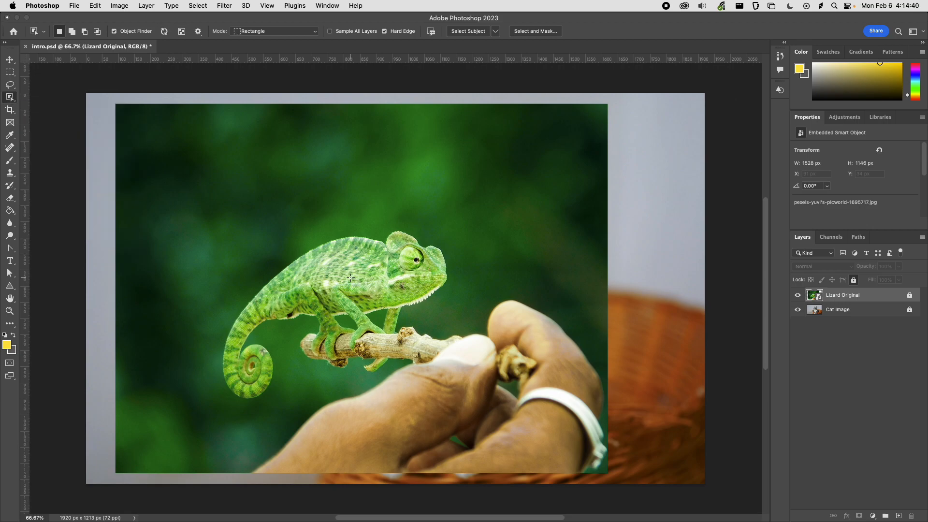
drag(343, 253, 372, 270)
click(472, 207)
drag(437, 218, 196, 442)
drag(147, 153, 577, 455)
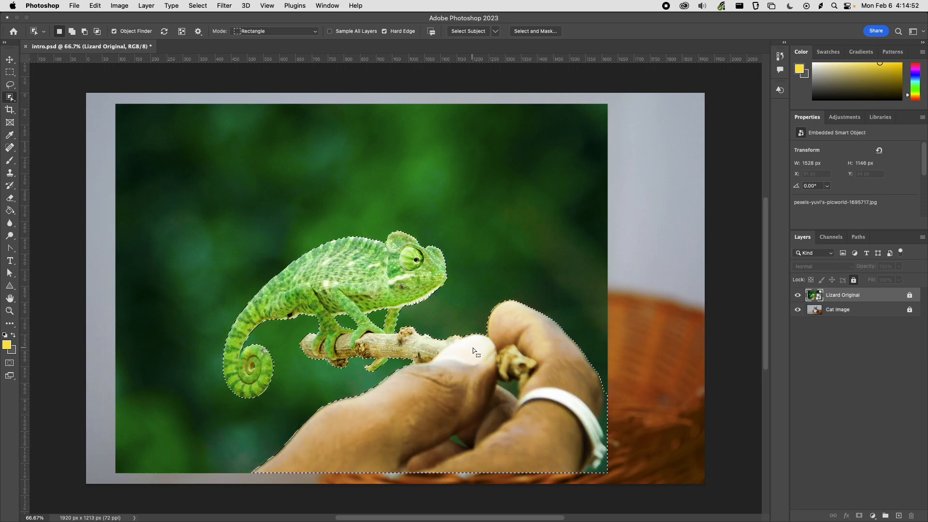
key(shift)
Clear the current selection and reselect only the chameleon and its branch, leaving out the hand.
click(198, 5)
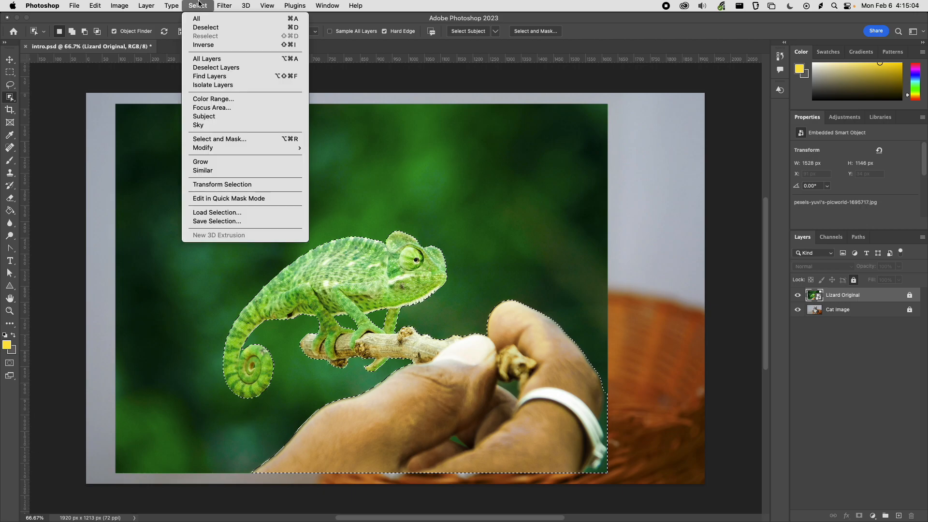
click(200, 28)
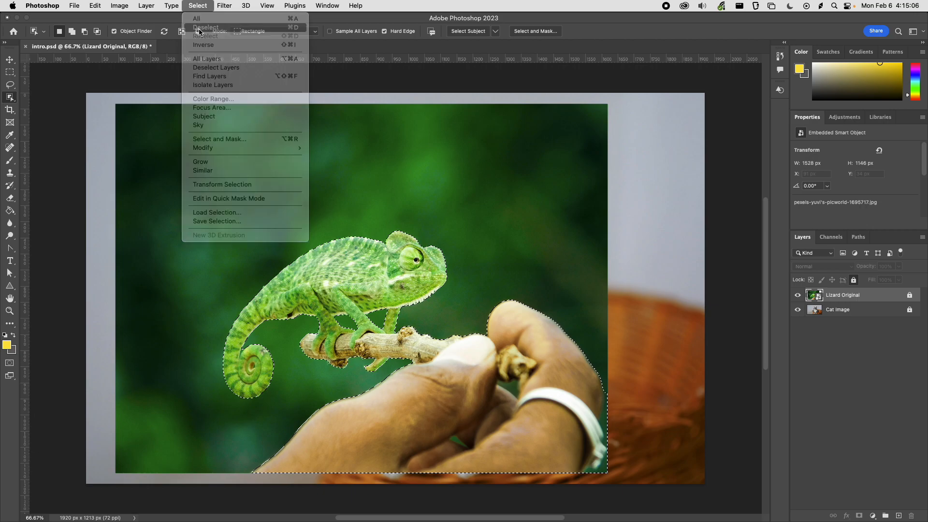
drag(278, 172, 379, 284)
key(super+d)
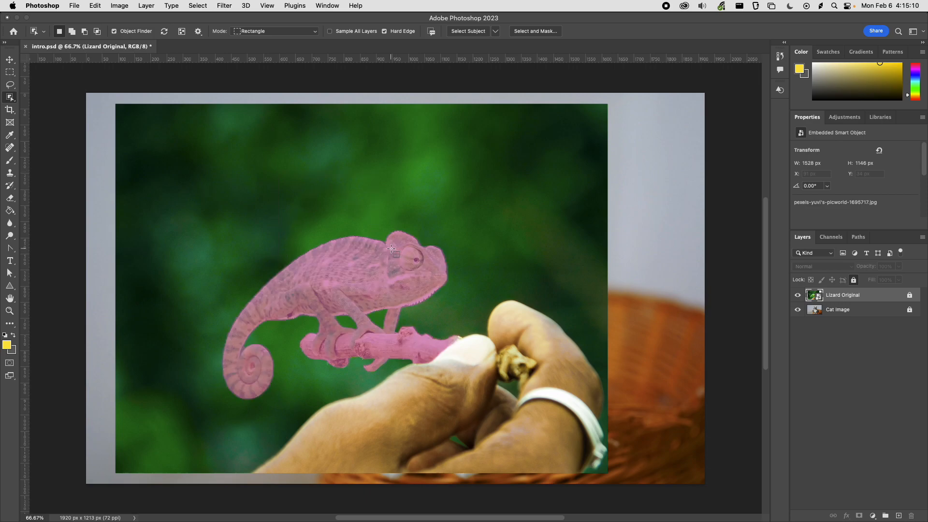
drag(246, 231, 323, 290)
click(315, 292)
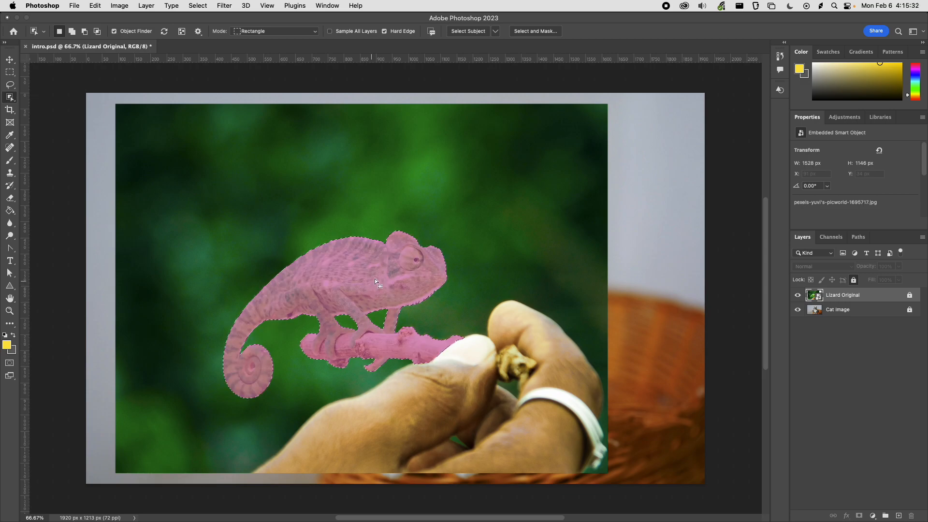
Duplicate the Lizard Original layer as "Lizard Original copy", hide the copy and place it beneath the original.
right_click(853, 296)
click(757, 316)
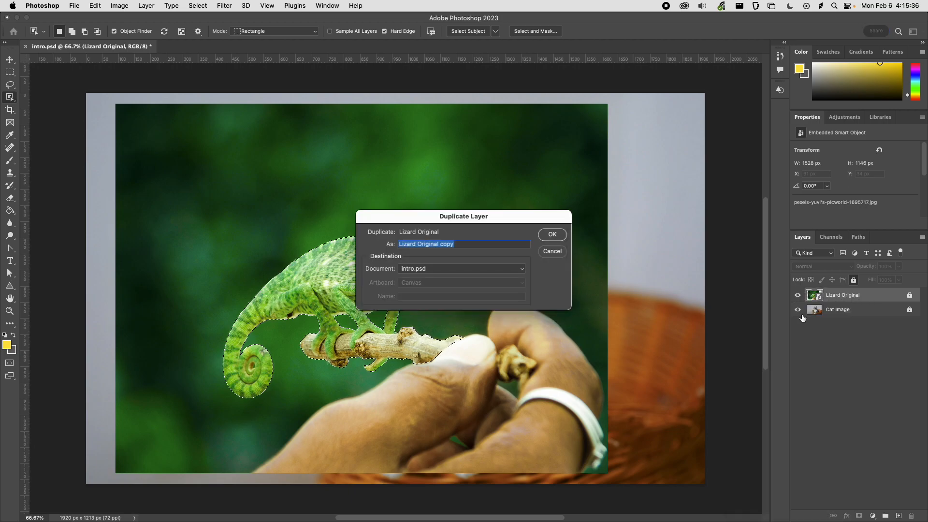
click(561, 237)
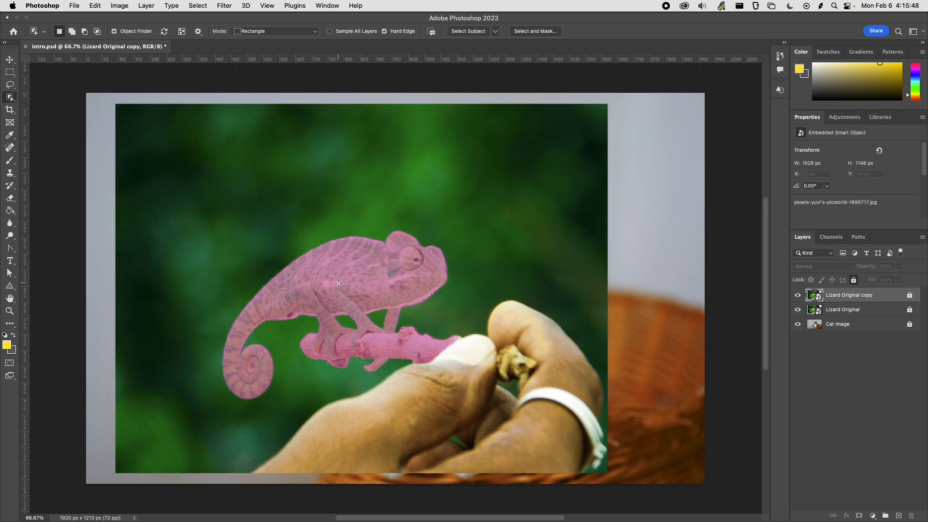
click(798, 309)
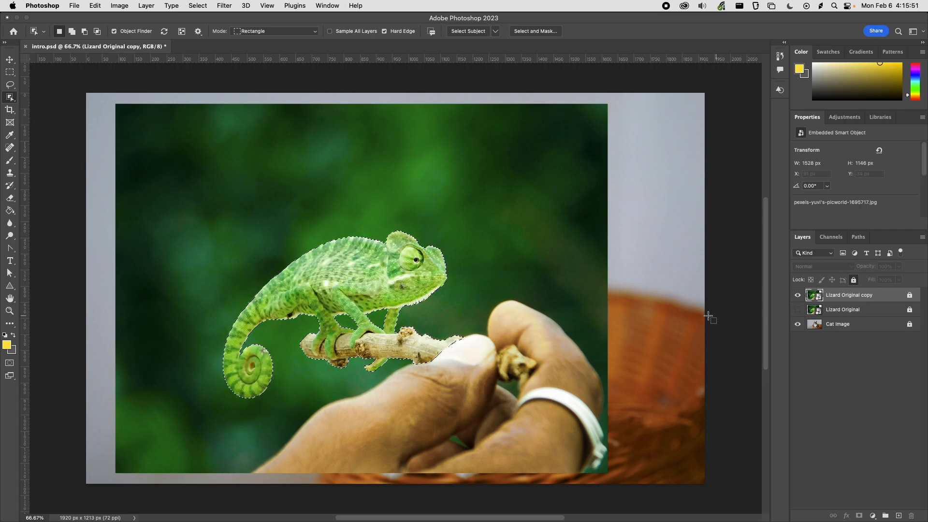
click(798, 296)
drag(849, 310, 846, 292)
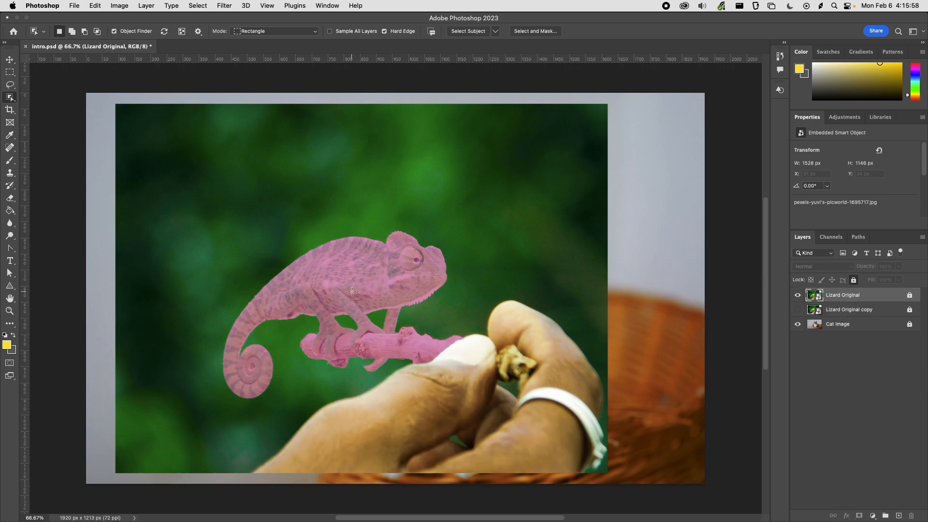
Unlock the Lizard Original layer and add a layer mask from a selection of the chameleon and branch.
click(336, 277)
scroll(361, 286, up, 3)
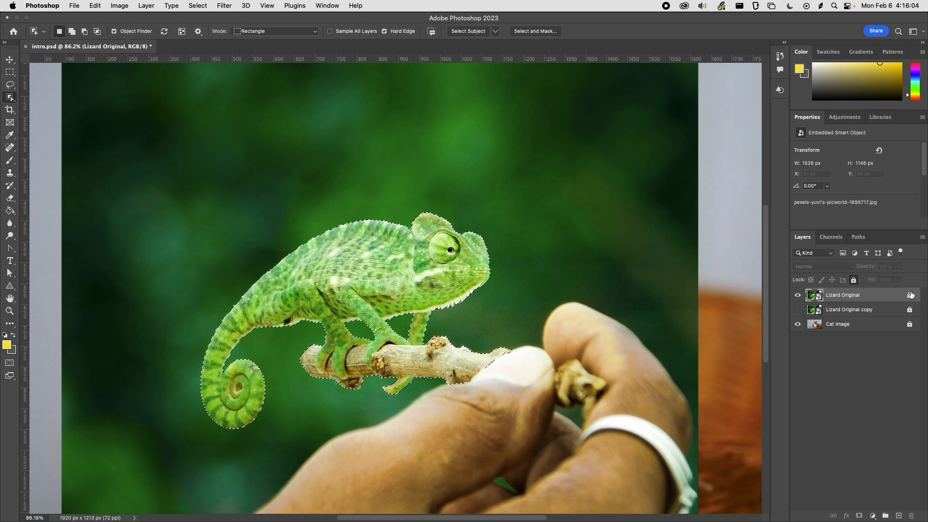
click(911, 294)
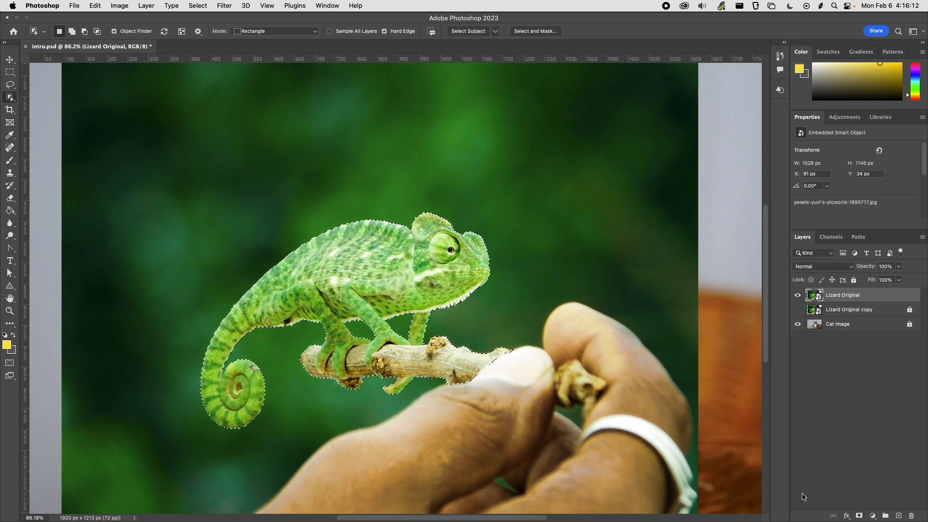
scroll(553, 391, down, 1)
scroll(553, 392, down, 2)
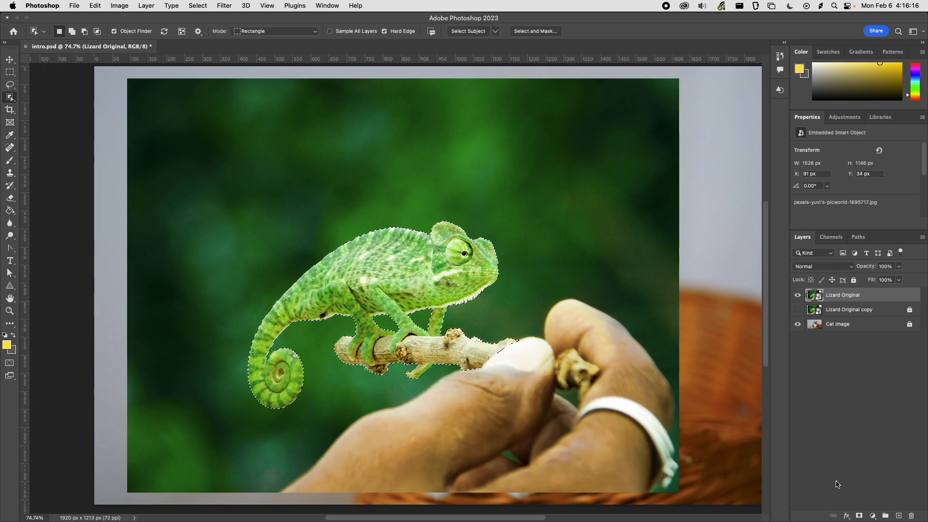
click(860, 516)
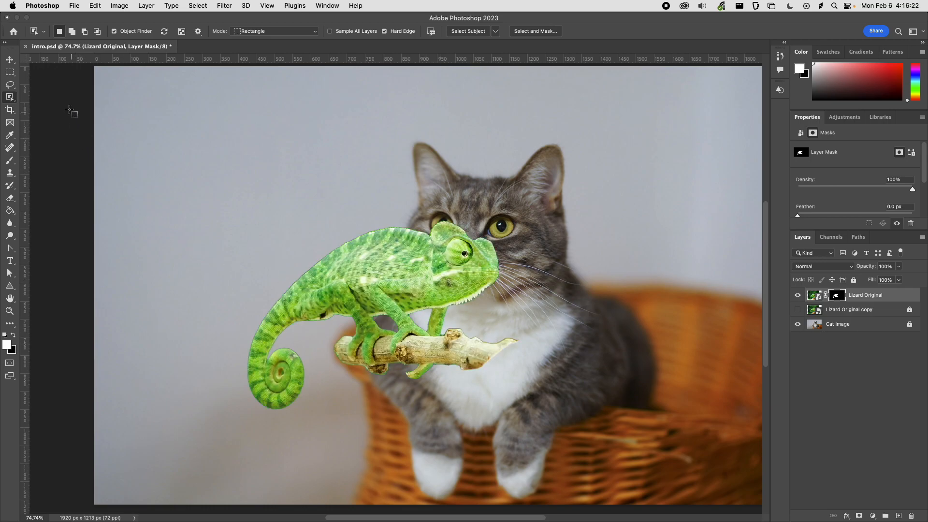
Move the masked chameleon to the empty wall area beside the cat's face using the Move tool.
click(10, 59)
drag(370, 275, 255, 242)
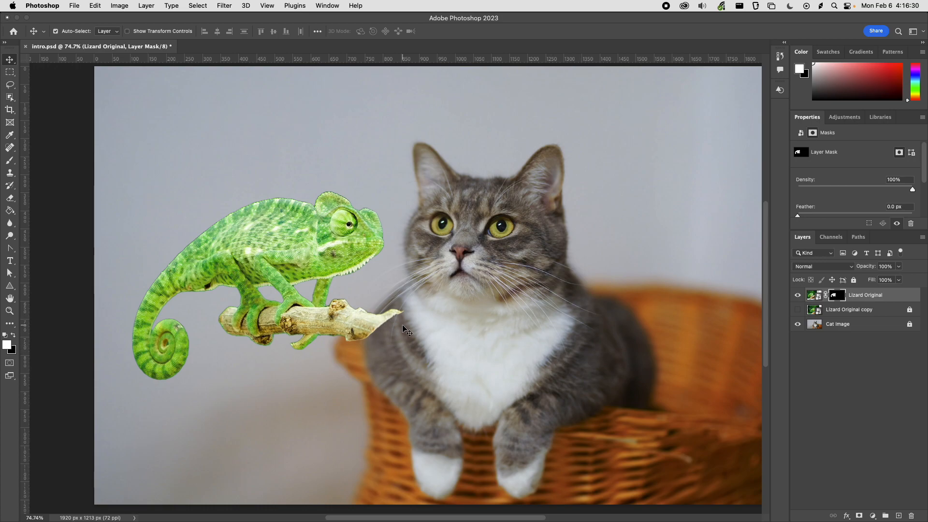
scroll(402, 324, down, 4)
scroll(402, 327, up, 3)
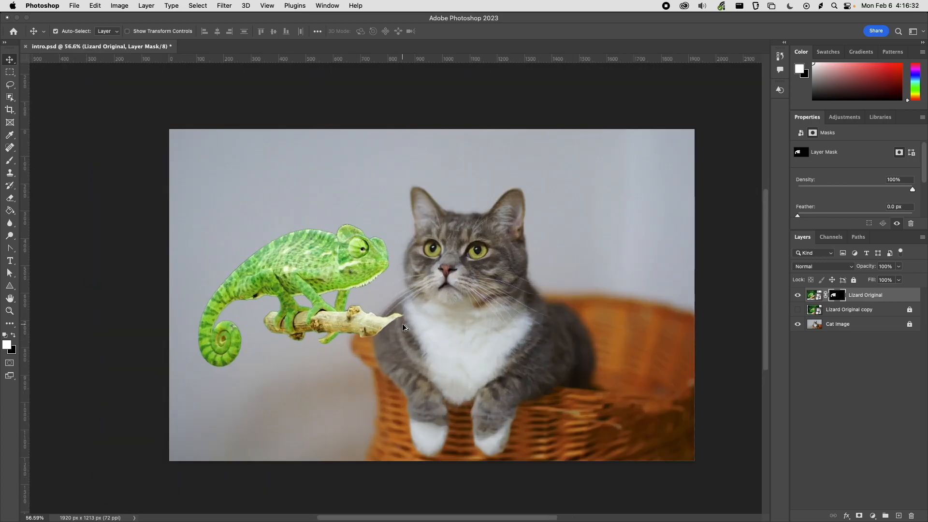
Scale the chameleon down with Free Transform and reposition it beside the cat.
key(super+t)
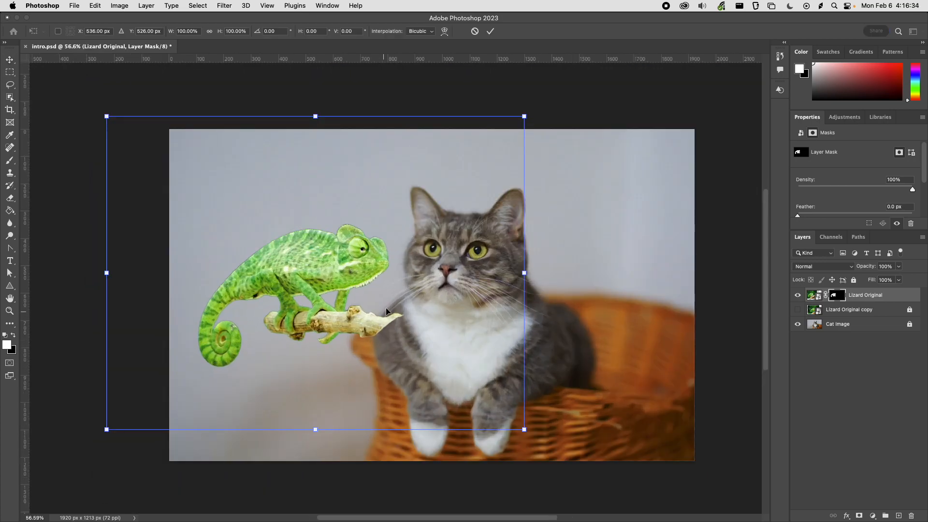
drag(503, 132, 444, 198)
drag(283, 326, 327, 307)
key(Return)
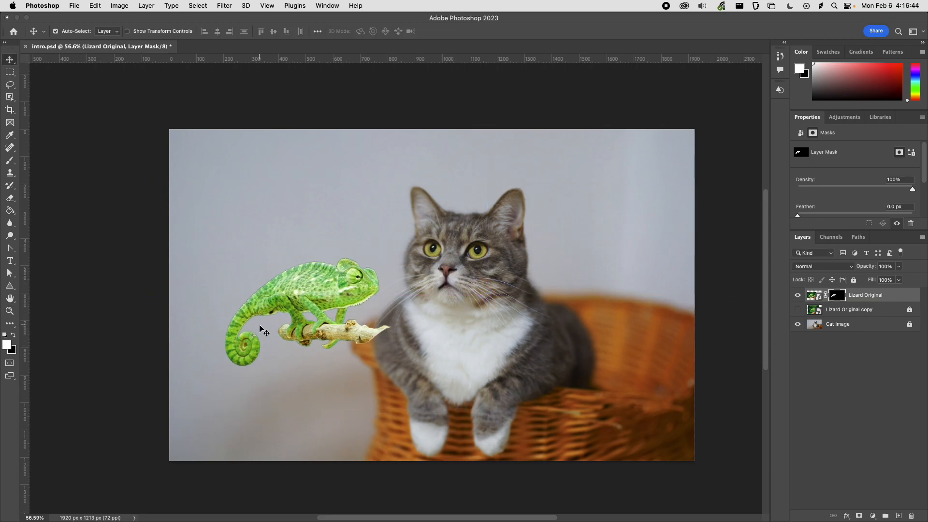
Examine the mask edges around the chameleon's curled tail and along its back up close.
scroll(261, 329, up, 5)
scroll(273, 327, down, 8)
scroll(274, 327, up, 10)
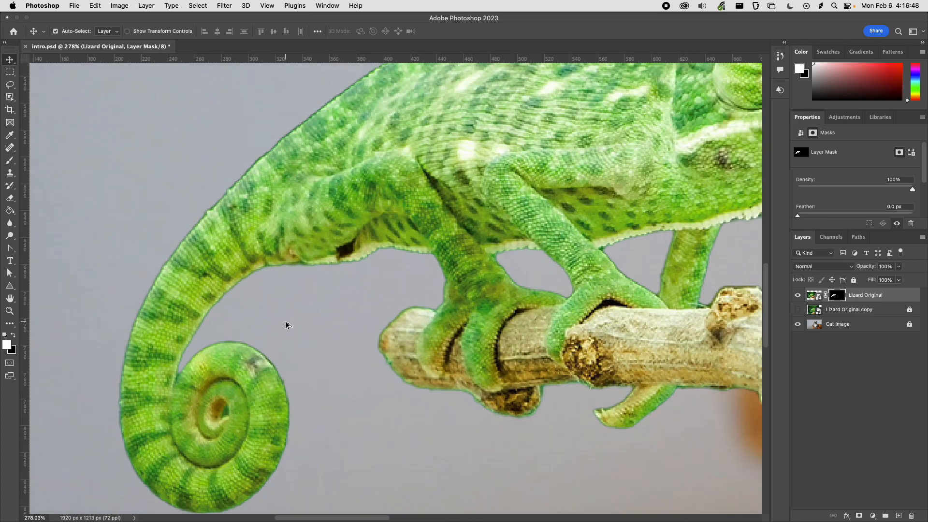
scroll(256, 304, up, 2)
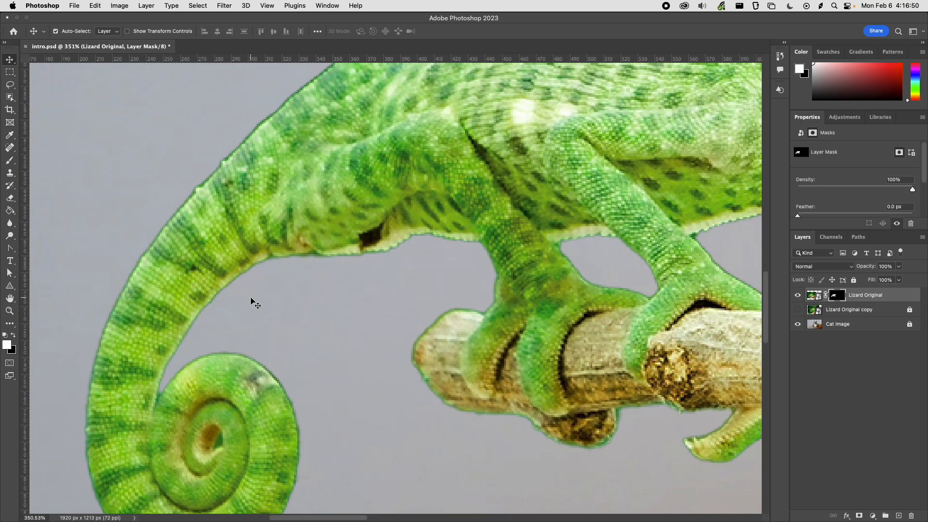
drag(290, 314, 399, 372)
drag(379, 218, 385, 307)
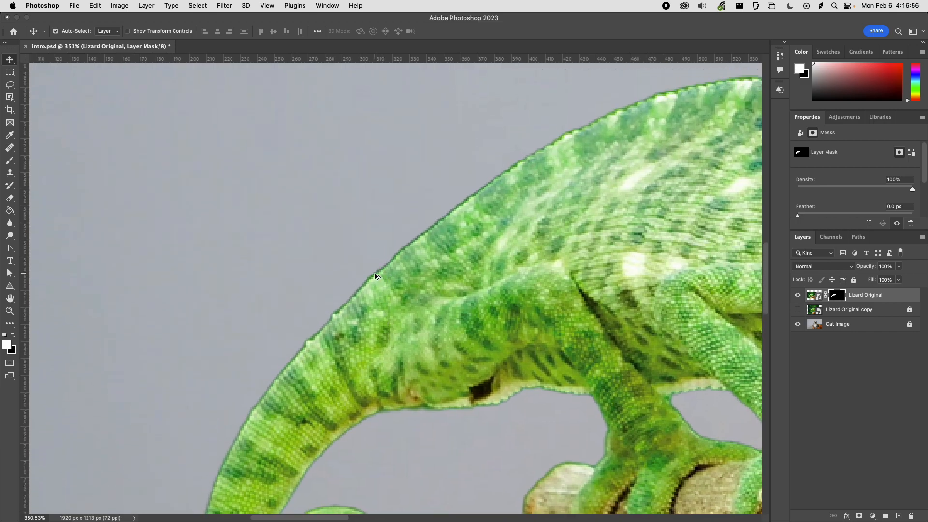
scroll(375, 276, up, 5)
scroll(375, 276, down, 8)
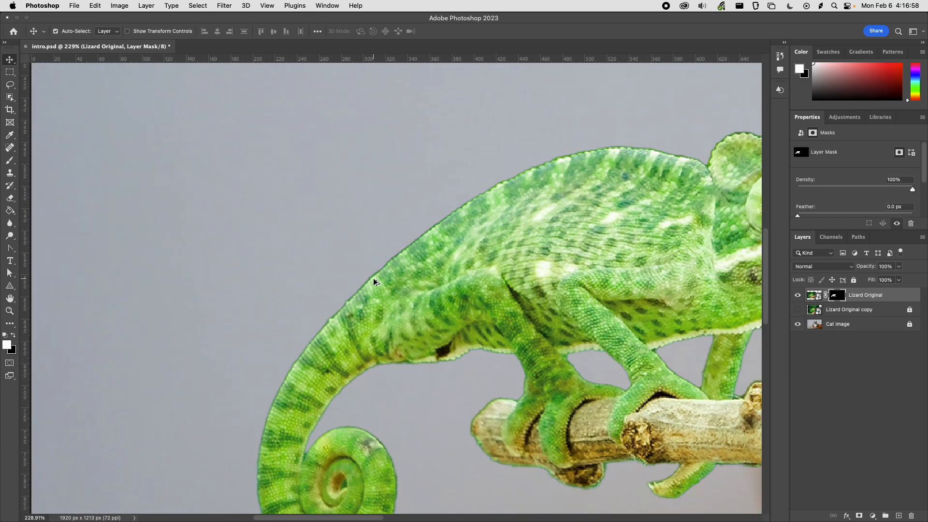
drag(414, 348, 209, 254)
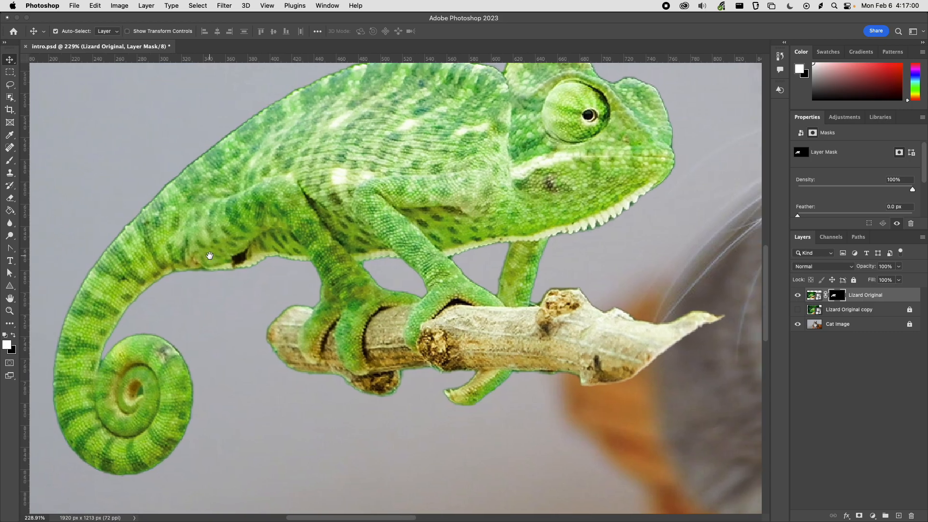
Examine the mask edges around the chameleon's legs, chin spikes and the end of the branch.
scroll(501, 267, up, 4)
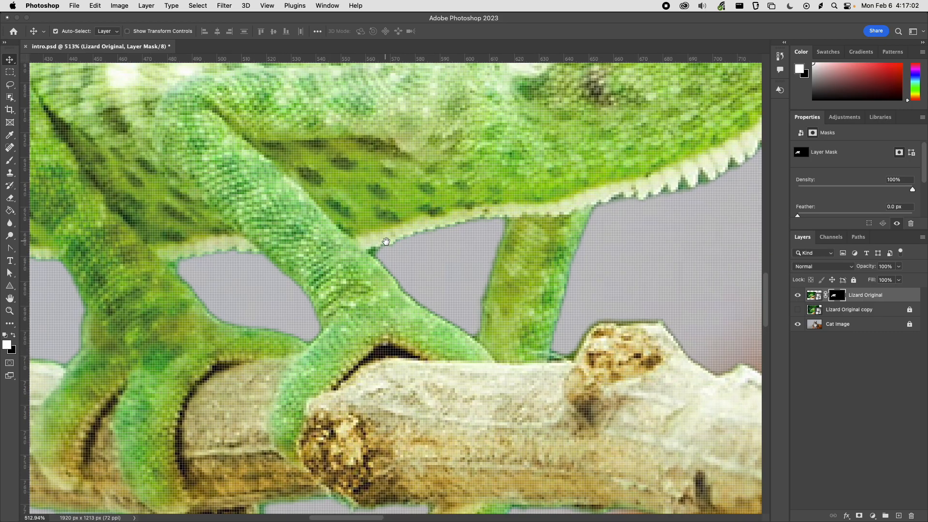
scroll(399, 285, up, 4)
scroll(390, 295, down, 8)
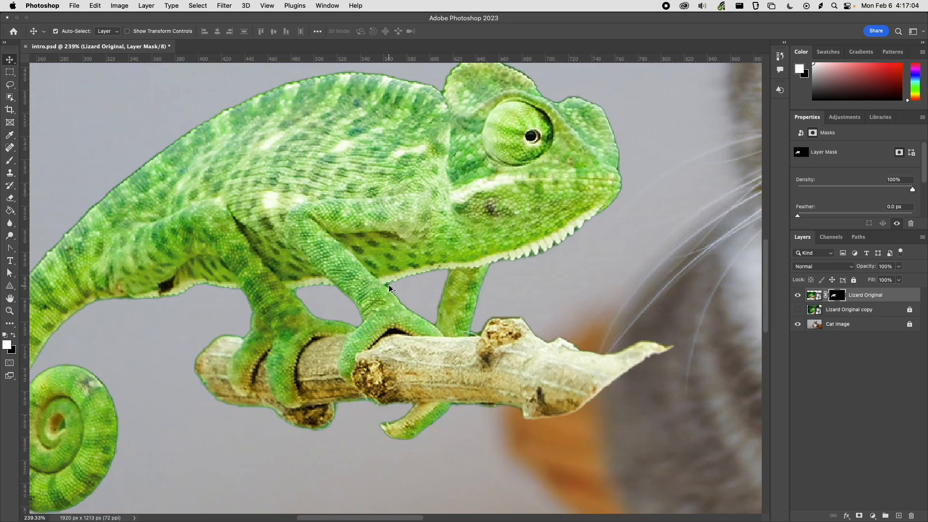
scroll(398, 284, down, 2)
scroll(547, 251, up, 7)
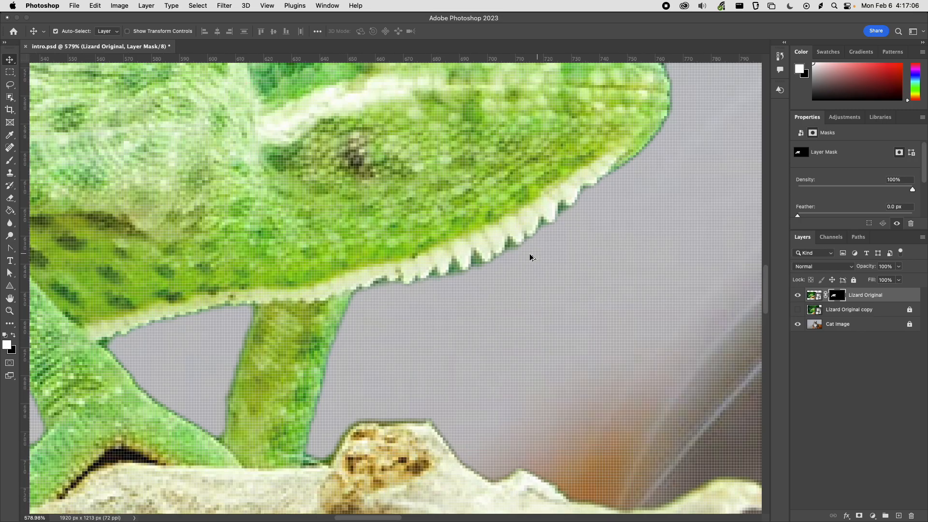
scroll(455, 268, down, 8)
scroll(425, 275, up, 4)
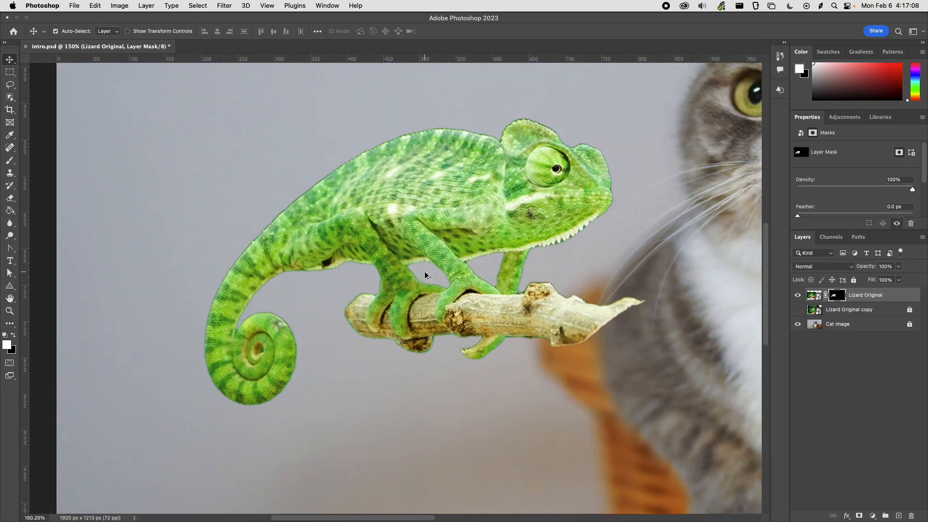
scroll(463, 244, up, 1)
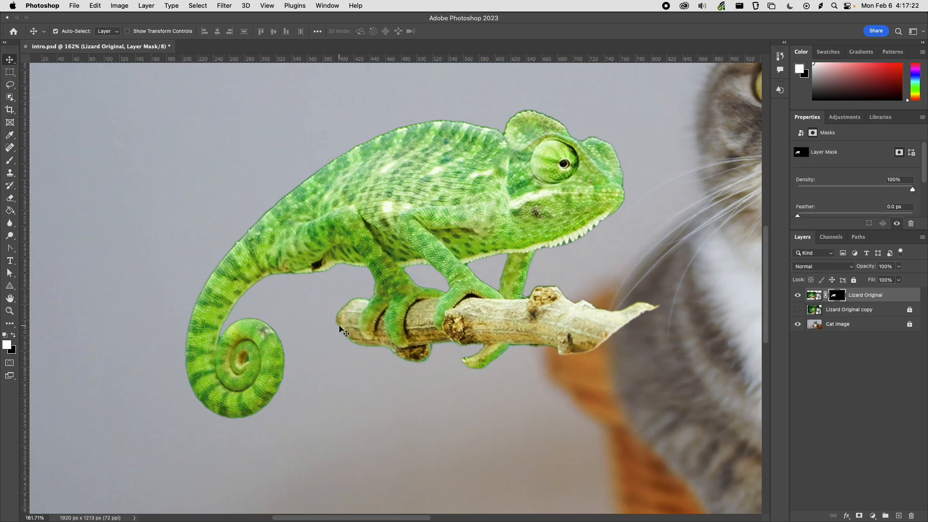
scroll(338, 328, up, 10)
scroll(355, 328, down, 1)
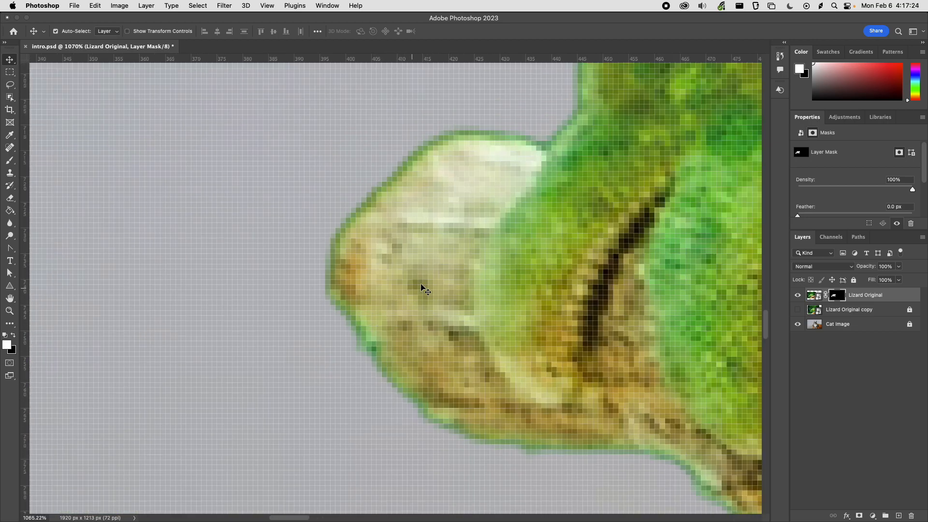
drag(466, 253, 450, 285)
scroll(442, 319, down, 2)
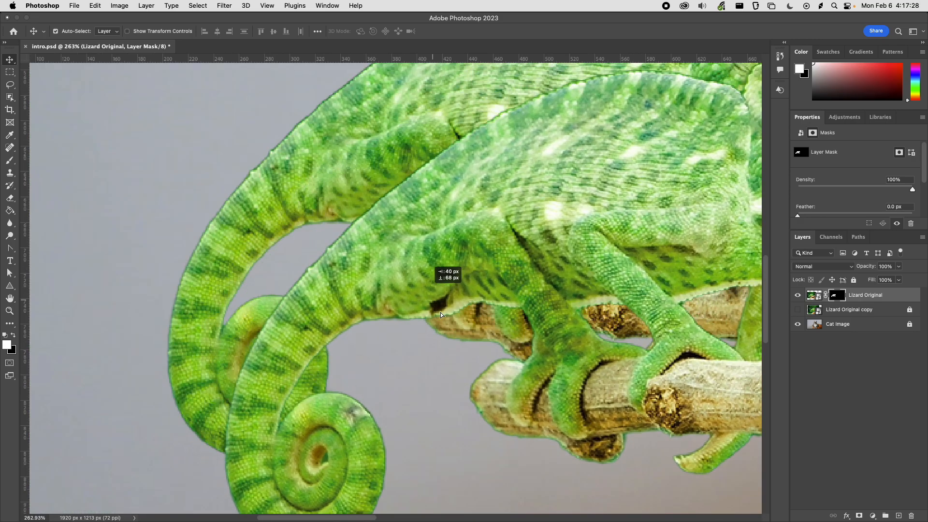
key(Delete)
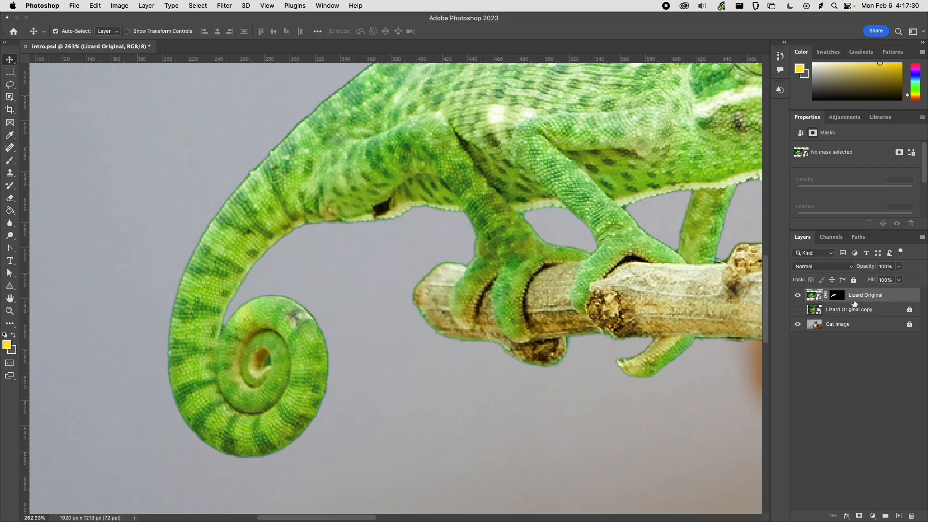
Examine the chameleon beside the cat as a whole and the fringe along the mask edge at the branch end and rear foot.
scroll(484, 293, down, 15)
scroll(484, 293, up, 5)
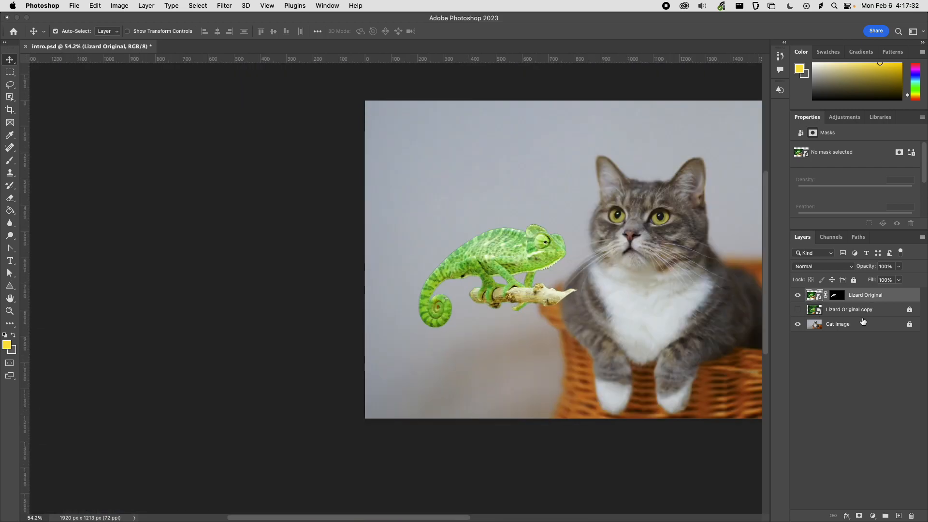
scroll(520, 307, up, 4)
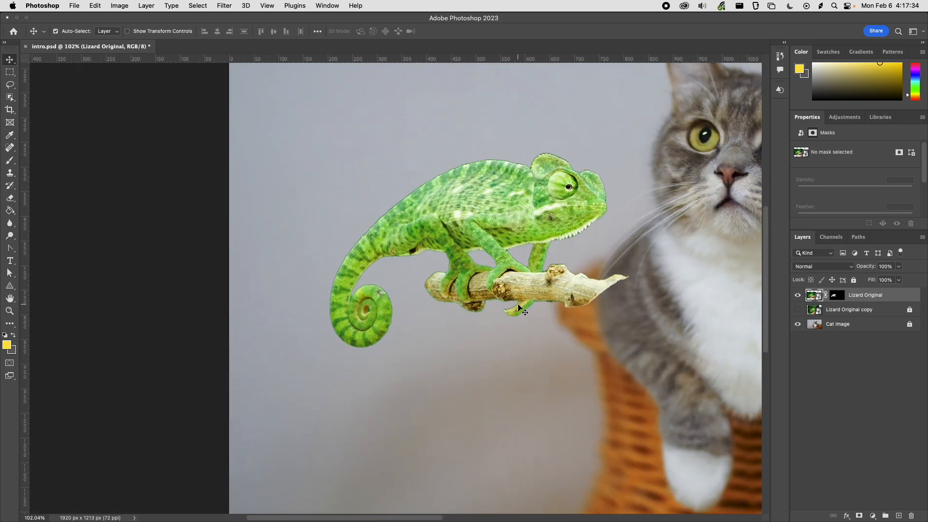
scroll(425, 271, up, 10)
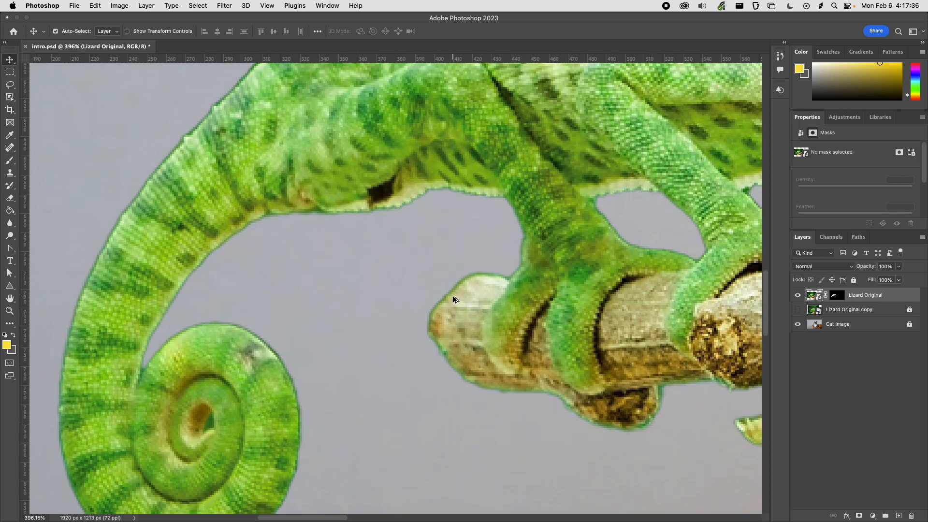
scroll(454, 296, down, 2)
scroll(420, 289, down, 2)
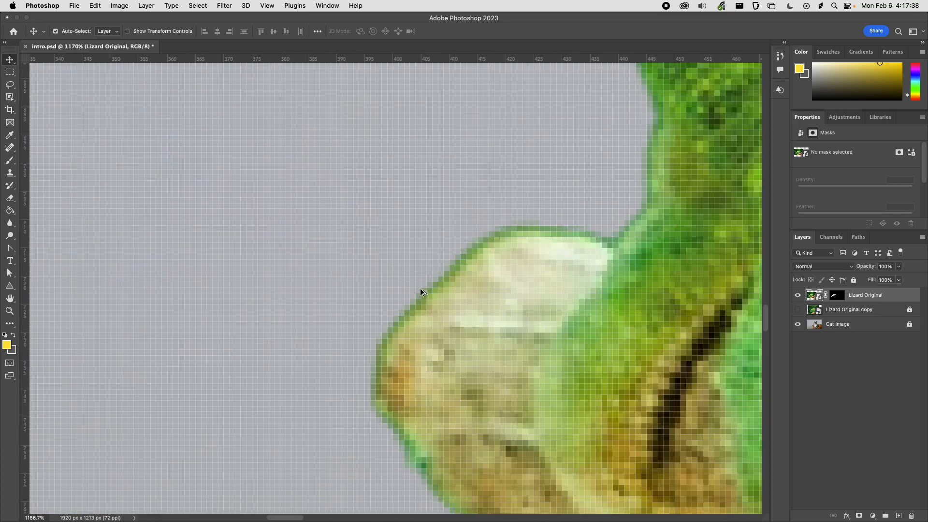
scroll(419, 289, down, 2)
drag(437, 292, 395, 284)
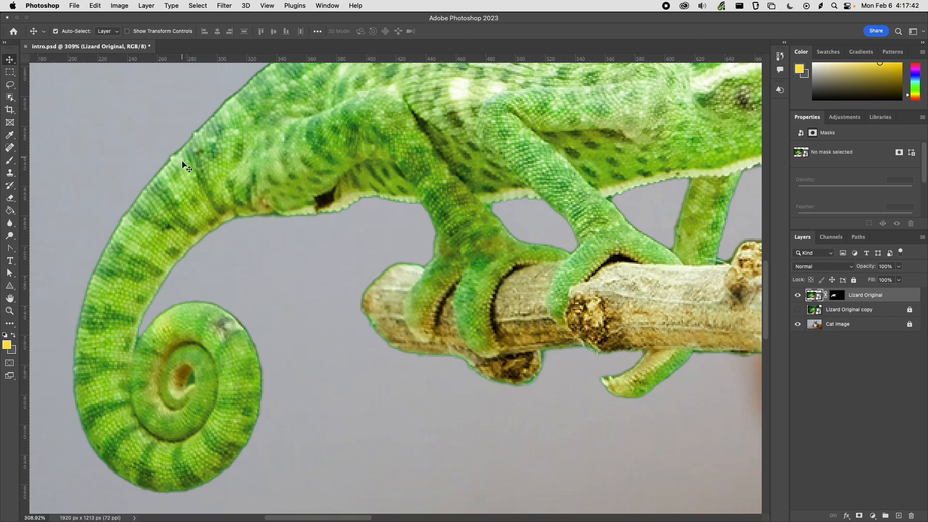
scroll(377, 276, up, 3)
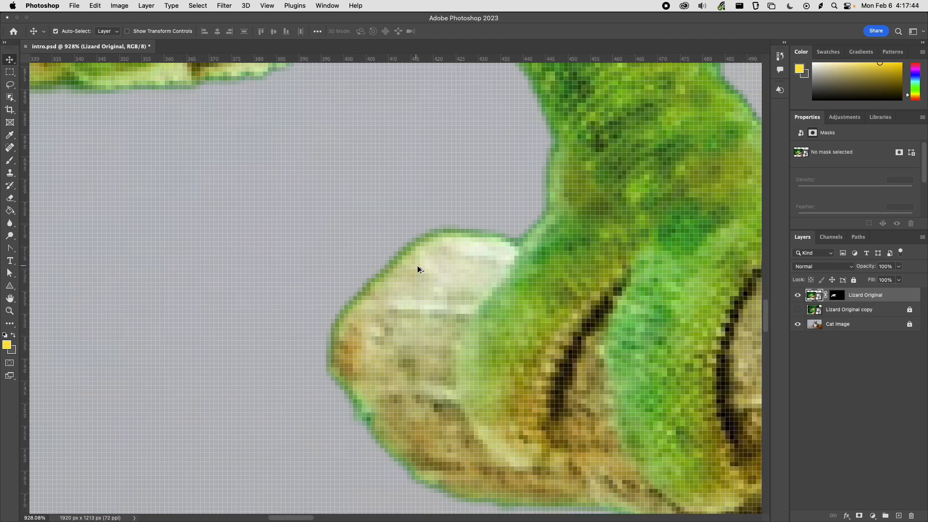
scroll(417, 269, down, 2)
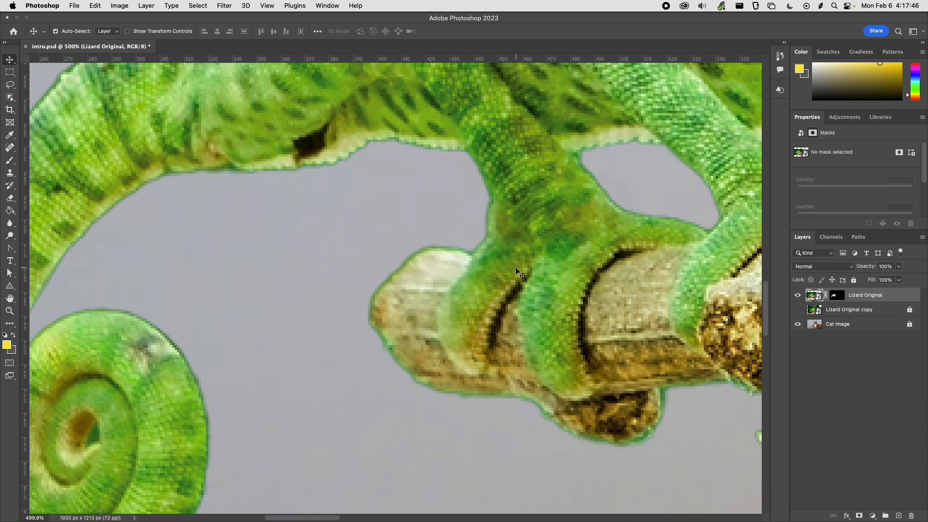
Open the layer mask of the Lizard Original layer in the Select and Mask workspace.
double_click(838, 296)
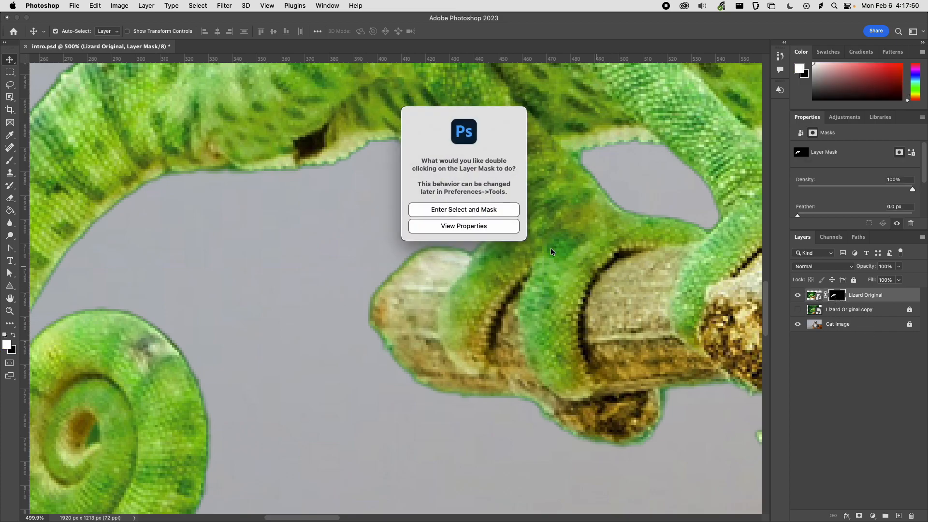
click(457, 213)
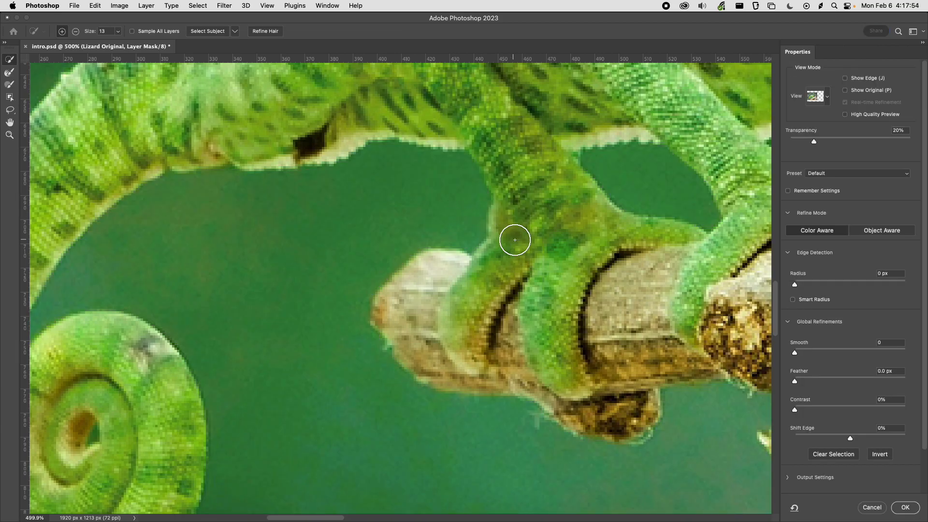
scroll(518, 241, down, 1)
scroll(518, 241, down, 3)
scroll(514, 239, up, 5)
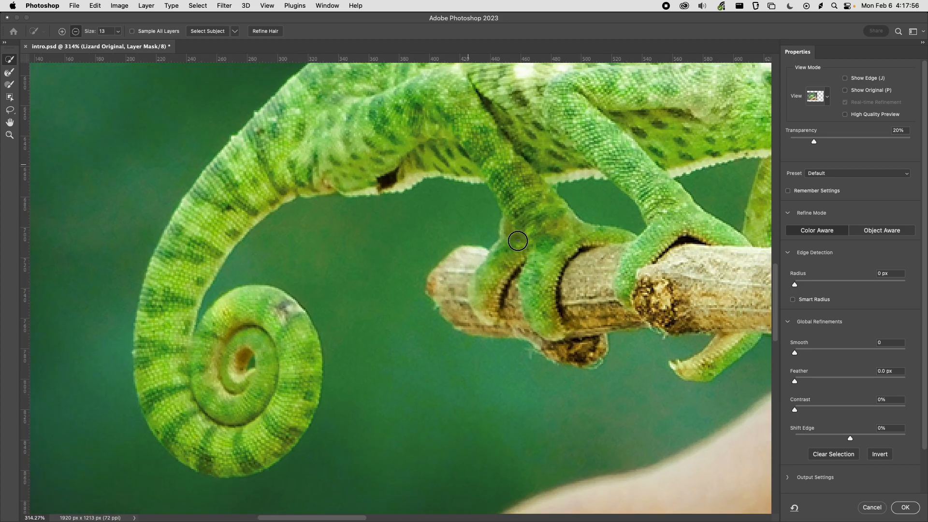
scroll(484, 251, up, 2)
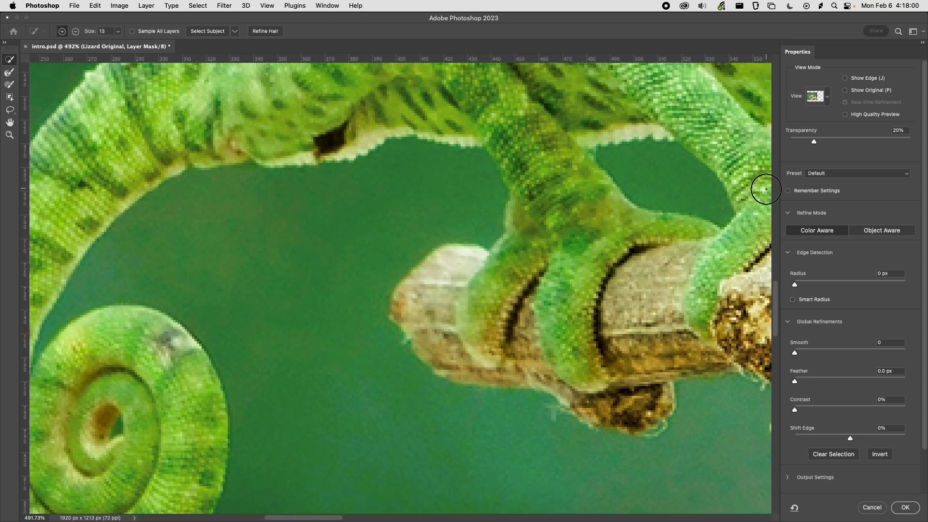
Compare the mask in the Marching Ants, Overlay, On Black, On White, Black & White and On Layers view modes.
click(829, 99)
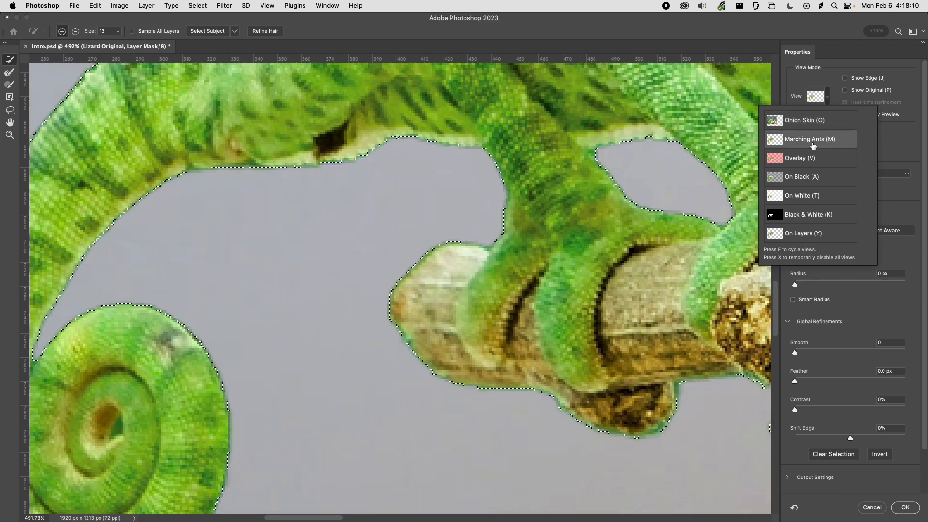
click(814, 158)
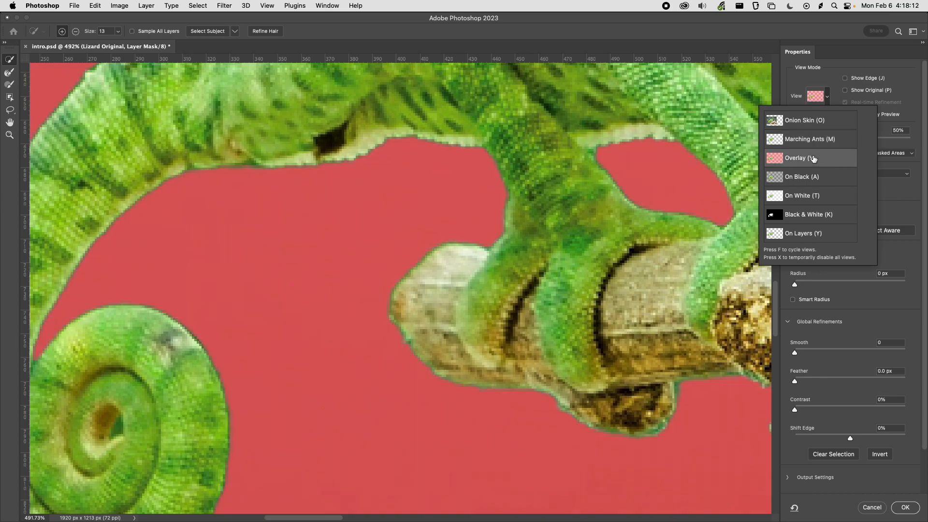
click(823, 181)
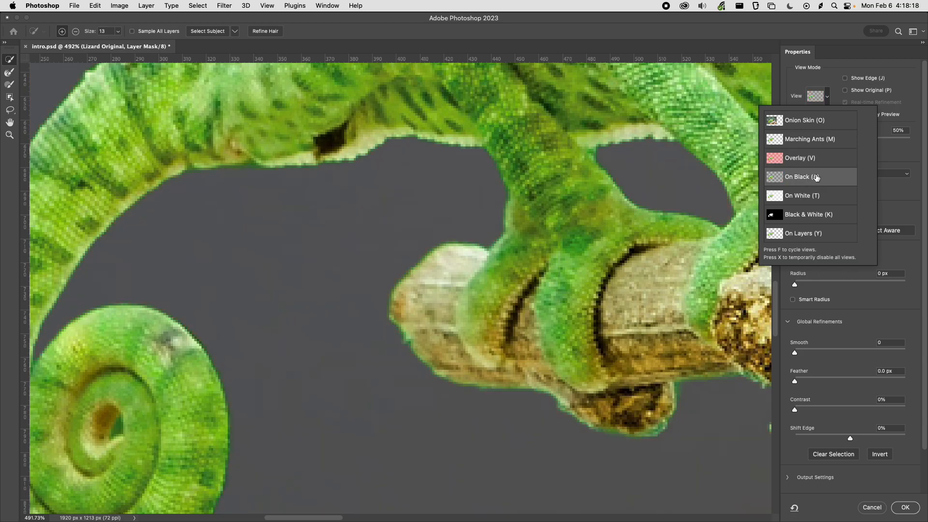
click(810, 200)
click(808, 218)
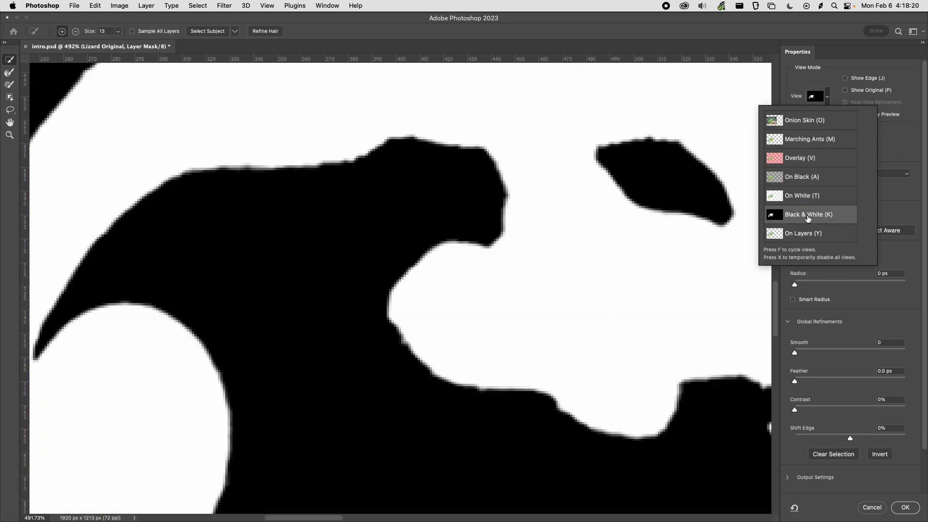
click(805, 238)
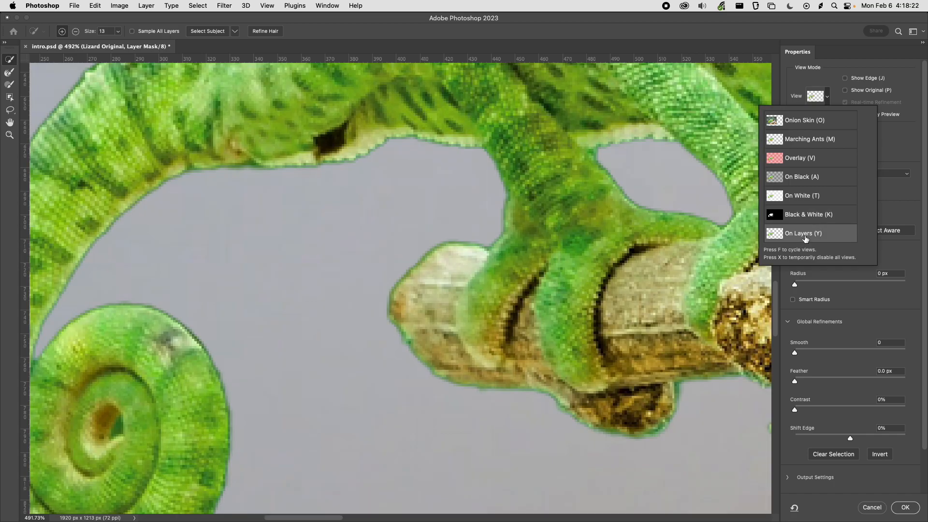
Set the view mode to Overlay and its opacity to 52%.
click(806, 155)
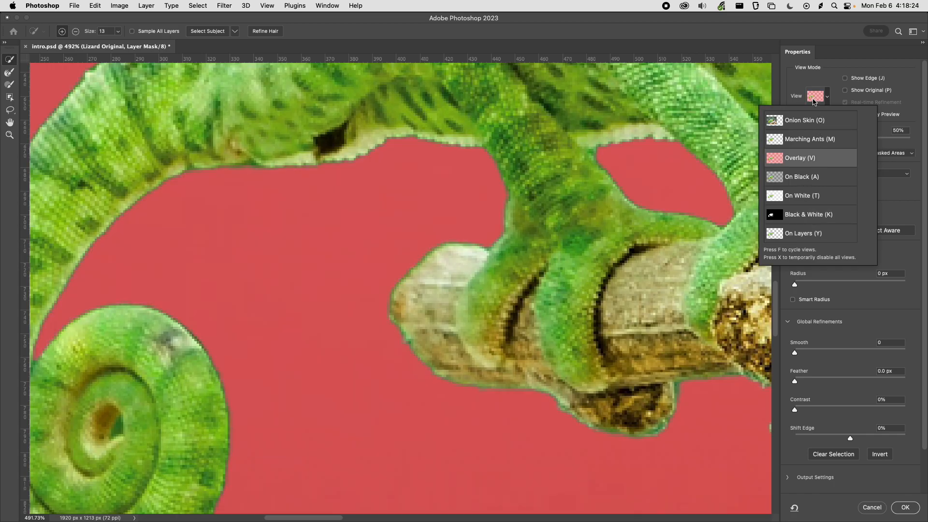
click(831, 81)
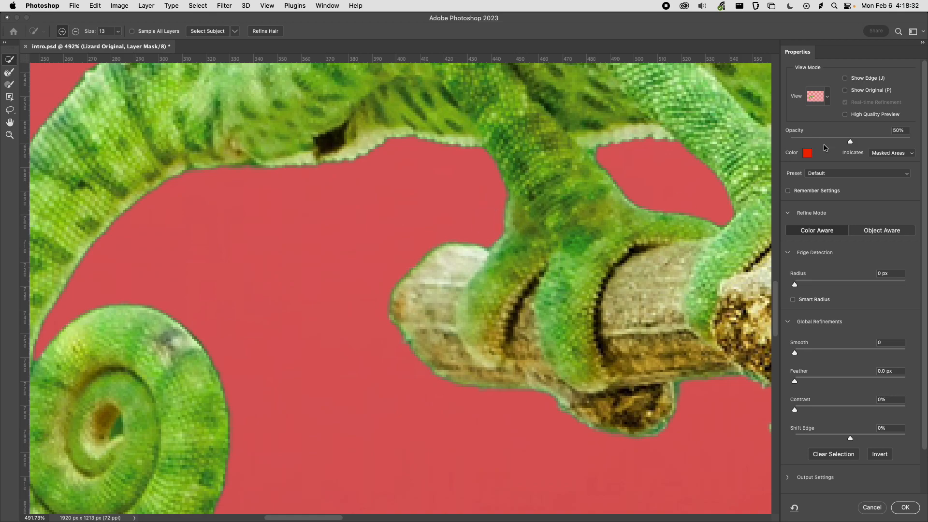
mouse_move(852, 144)
mouse_down()
mouse_move(867, 143)
mouse_move(826, 144)
mouse_move(853, 144)
mouse_up()
Compare the overlay preview with the unmasked original around the chameleon by temporarily disabling and re-enabling the view.
scroll(480, 215, down, 1)
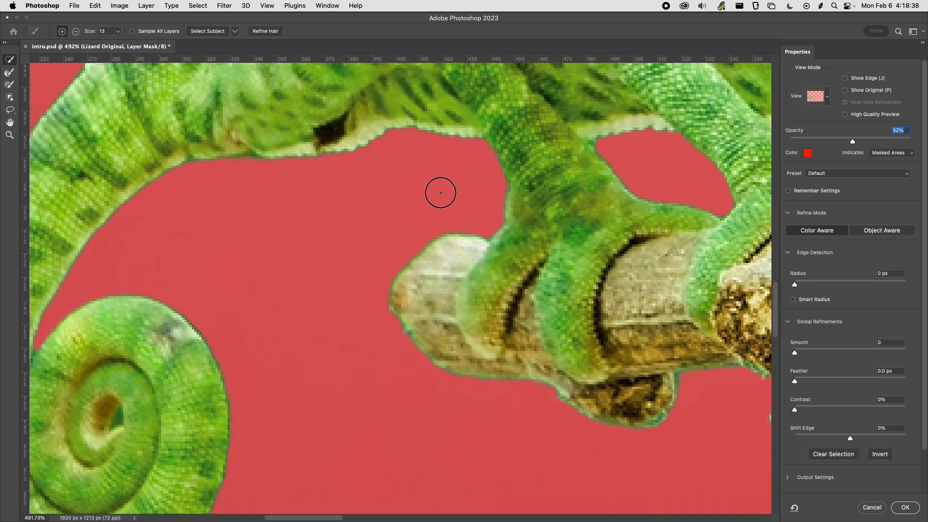
scroll(440, 196, down, 1)
scroll(441, 197, down, 5)
drag(437, 197, 368, 268)
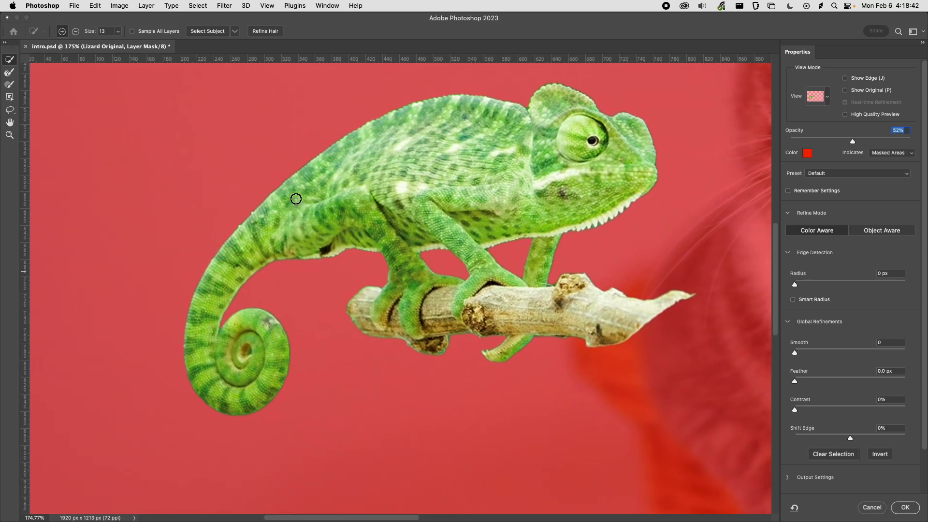
key(super+z)
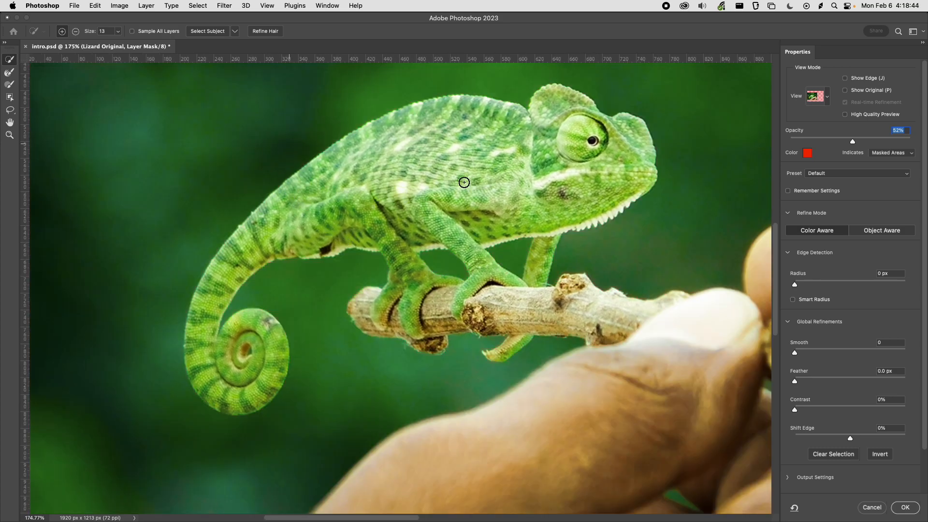
scroll(373, 193, up, 1)
scroll(338, 213, left, 1)
scroll(349, 232, up, 3)
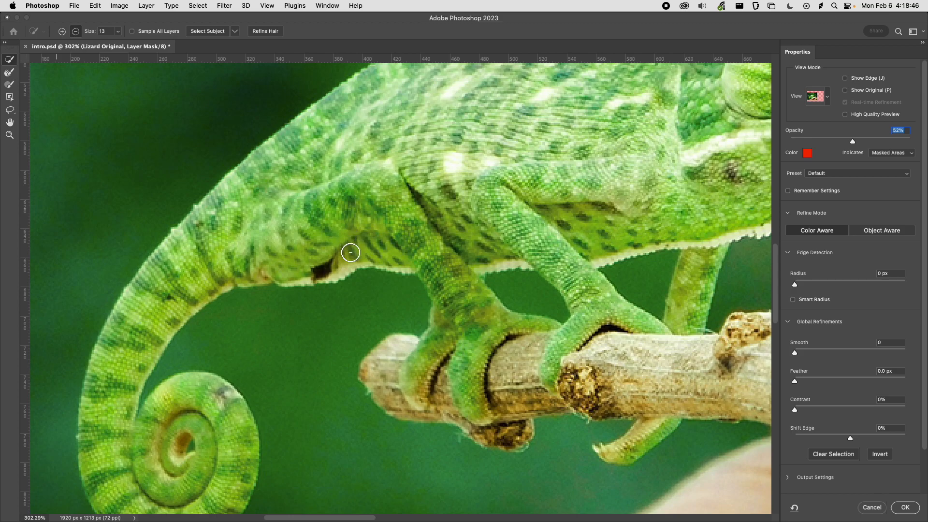
key(x)
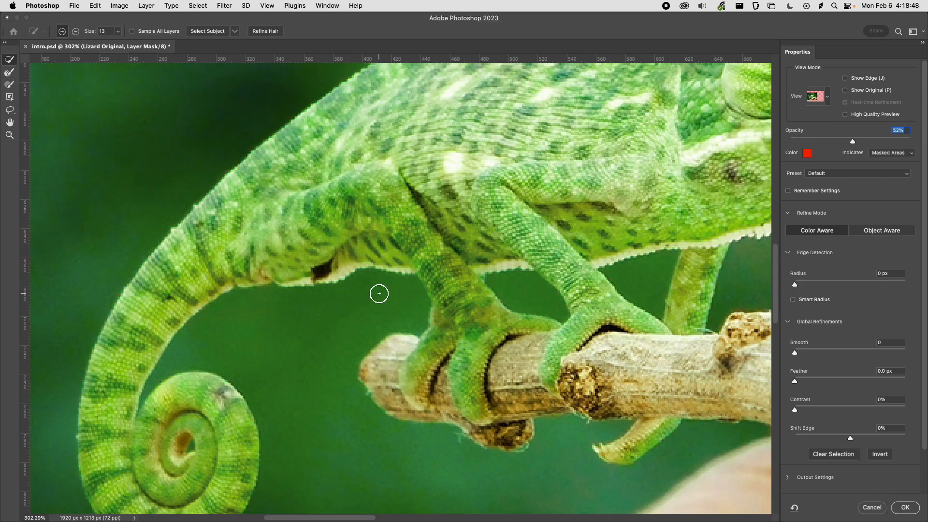
key(x)
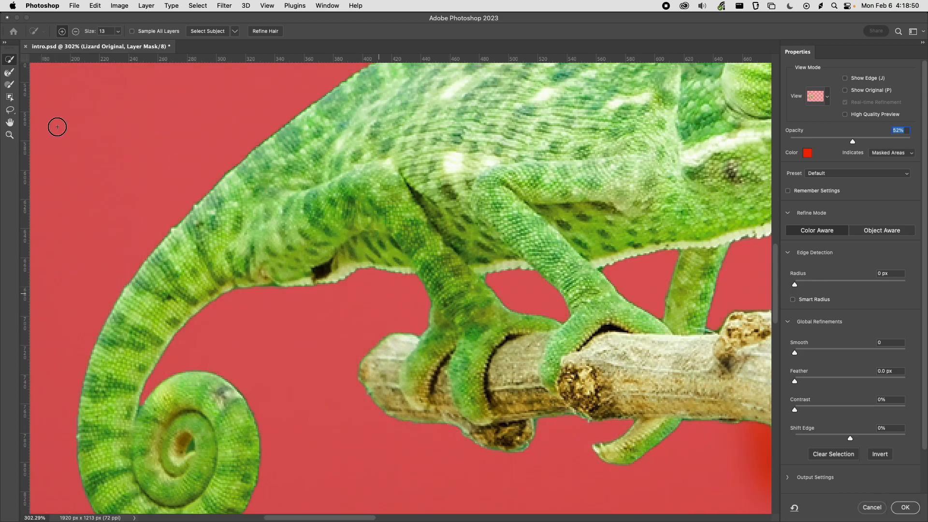
key(x)
key(x)
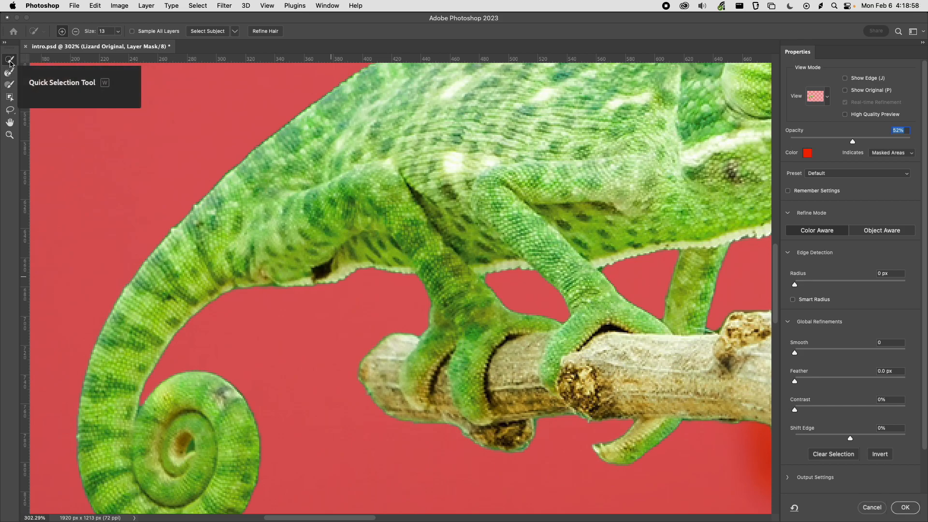
Try adding to and removing from the mask under the chameleon's belly with the Brush tool, and undo the strokes.
click(10, 85)
mouse_move(327, 280)
mouse_down()
mouse_move(353, 277)
mouse_move(341, 292)
mouse_up()
key(super+z)
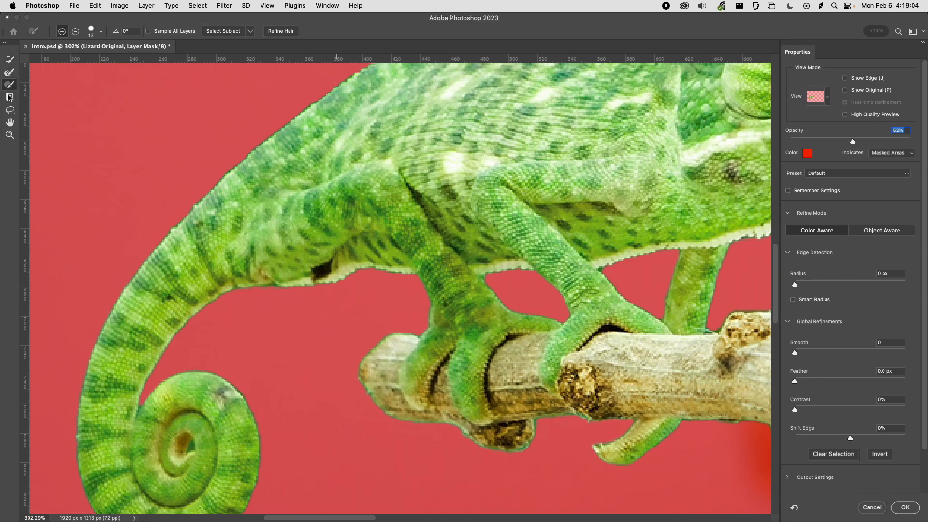
mouse_move(325, 267)
mouse_down()
mouse_move(340, 281)
mouse_move(374, 266)
mouse_move(356, 285)
mouse_move(370, 268)
mouse_move(360, 283)
mouse_move(333, 280)
mouse_move(375, 291)
mouse_move(358, 297)
mouse_move(331, 287)
mouse_move(393, 291)
mouse_move(362, 289)
mouse_up()
key(alt)
mouse_move(338, 284)
mouse_down()
mouse_move(364, 267)
mouse_move(322, 290)
mouse_move(332, 276)
mouse_move(377, 257)
mouse_move(356, 256)
mouse_move(315, 285)
mouse_move(360, 251)
mouse_move(389, 269)
mouse_up()
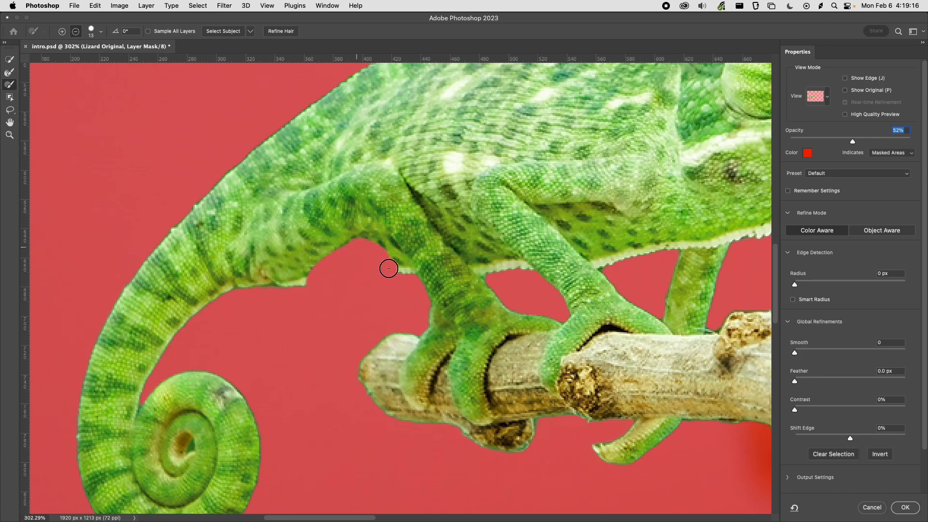
key(super+z)
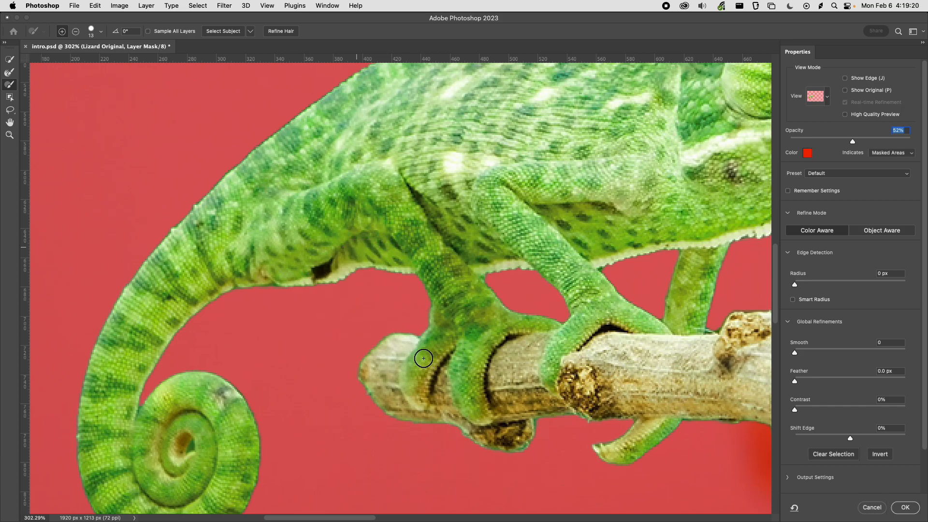
Try a Shift Edge of +100% on the mask around the branch end and rear foot, and set it to -100% instead.
scroll(369, 377, up, 5)
scroll(401, 269, down, 2)
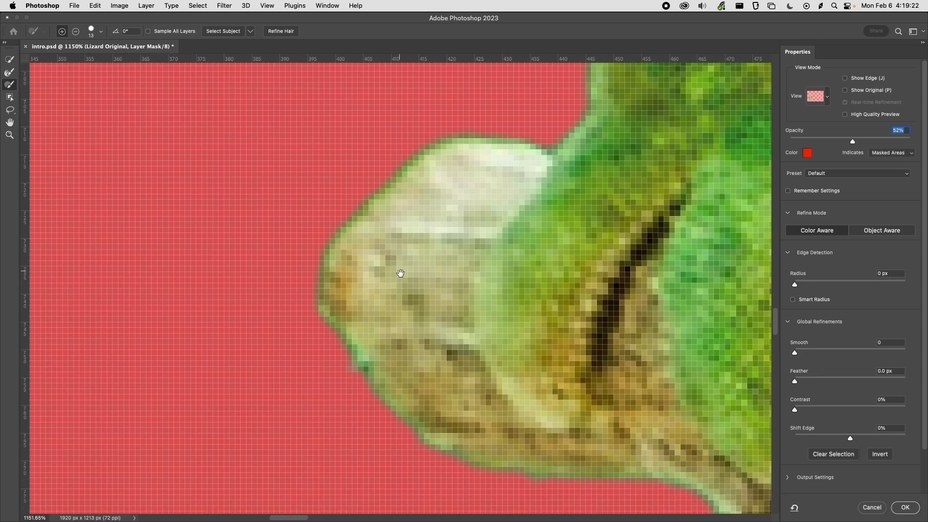
scroll(402, 269, down, 3)
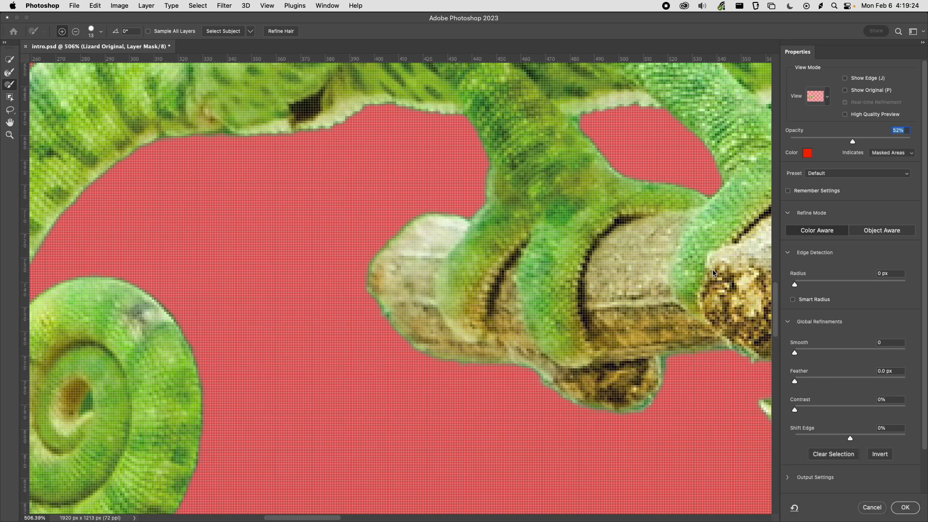
scroll(812, 309, down, 1)
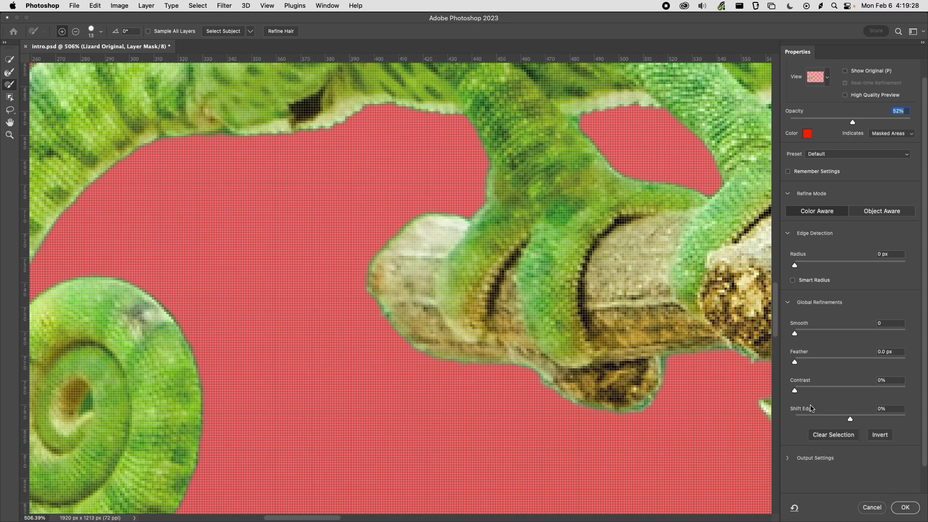
scroll(812, 409, down, 1)
drag(851, 412, 909, 411)
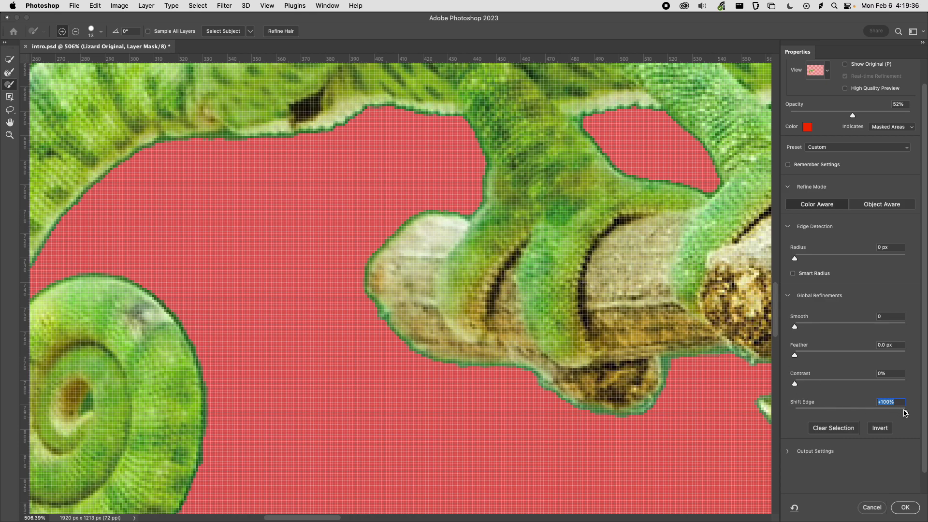
drag(906, 413, 804, 413)
mouse_move(804, 413)
mouse_down()
mouse_move(795, 413)
mouse_move(856, 412)
mouse_move(792, 417)
mouse_up()
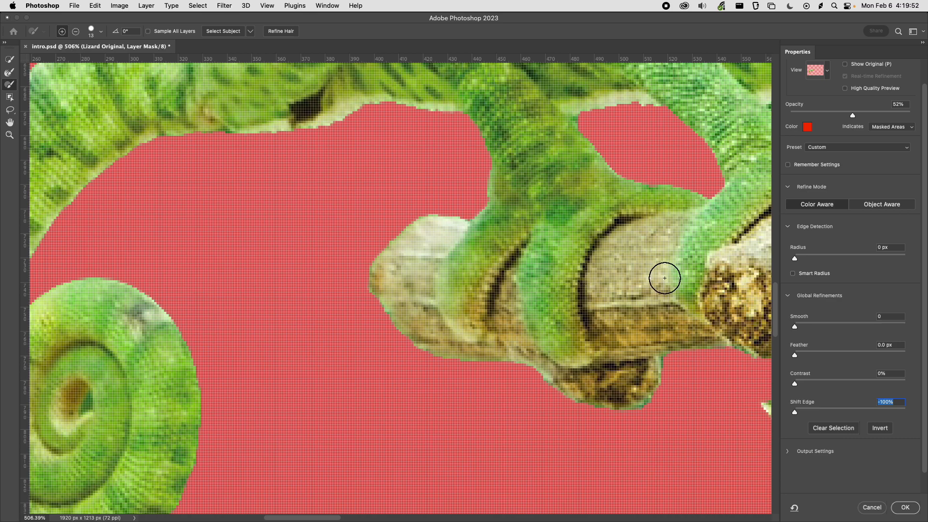
Try a Smooth value of 42 on the chameleon's mask, set Shift Edge to -52%, and reduce Smooth to 16.
drag(796, 326, 842, 328)
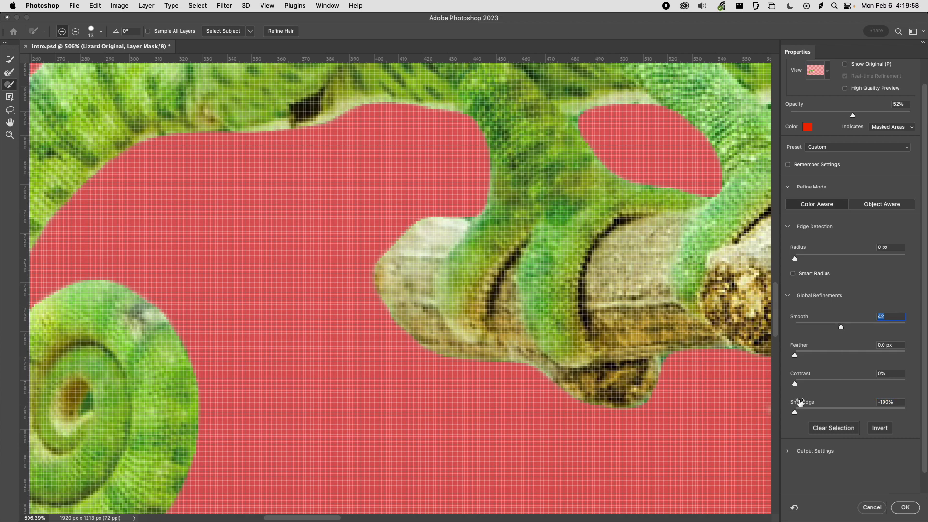
drag(796, 413, 822, 411)
drag(843, 331, 813, 327)
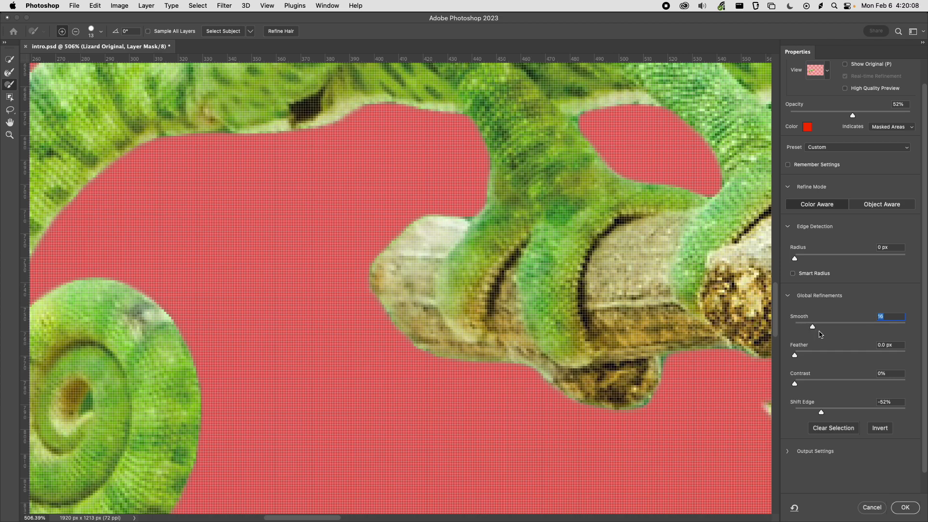
Set the mask's Feather to 1.0 px and check the softened edge around the whole chameleon.
click(796, 357)
drag(797, 358, 789, 360)
text(1)
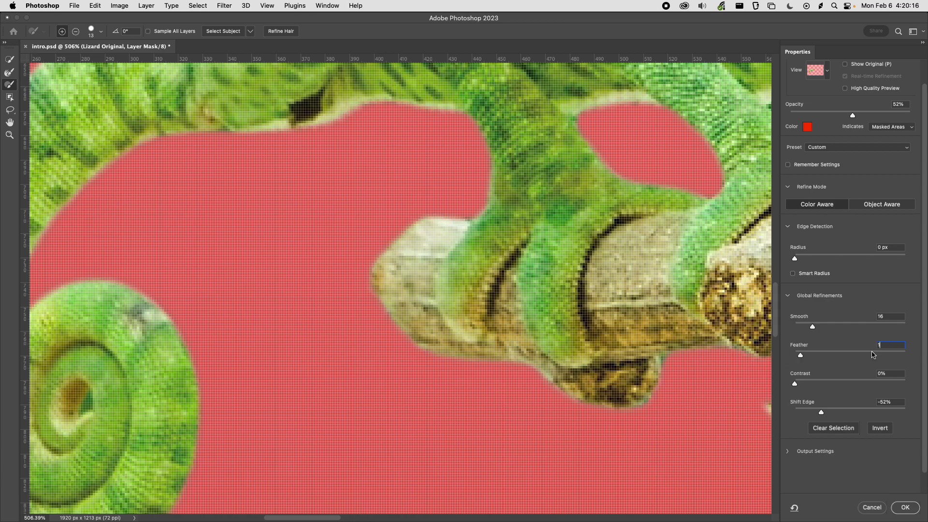
key(Return)
scroll(689, 331, down, 3)
scroll(484, 302, down, 3)
scroll(484, 303, up, 1)
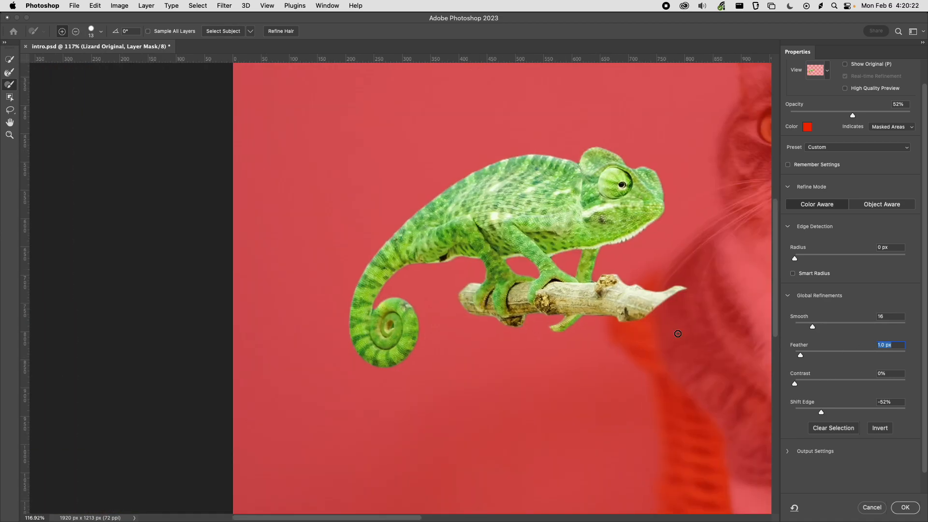
Set Smooth back to 0, inspect the edge under the belly, and apply the mask refinements.
click(888, 348)
drag(883, 350, 860, 346)
drag(804, 326, 791, 328)
scroll(342, 256, up, 10)
scroll(504, 323, down, 3)
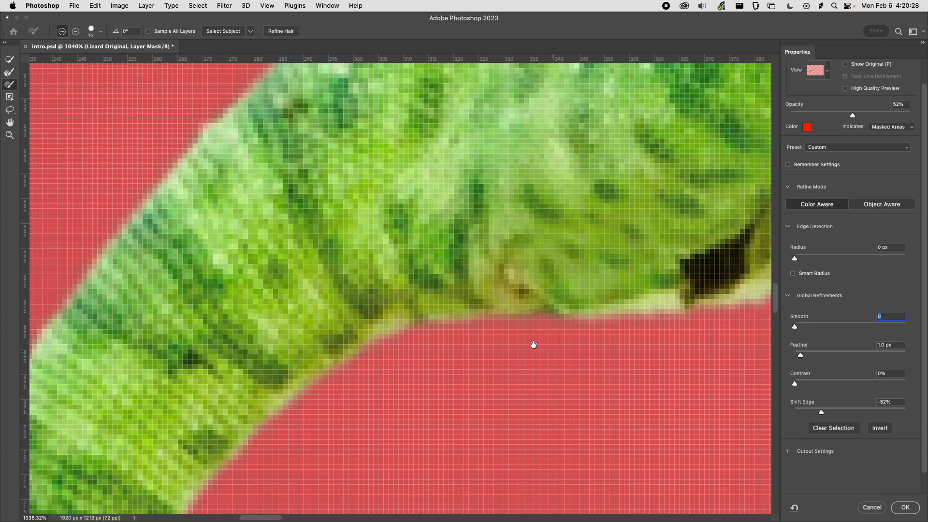
scroll(528, 318, down, 5)
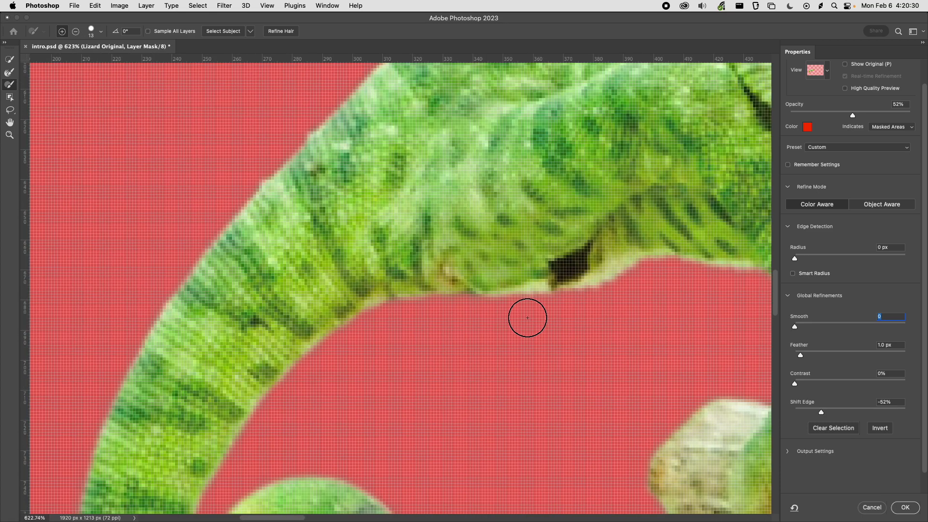
scroll(527, 317, up, 10)
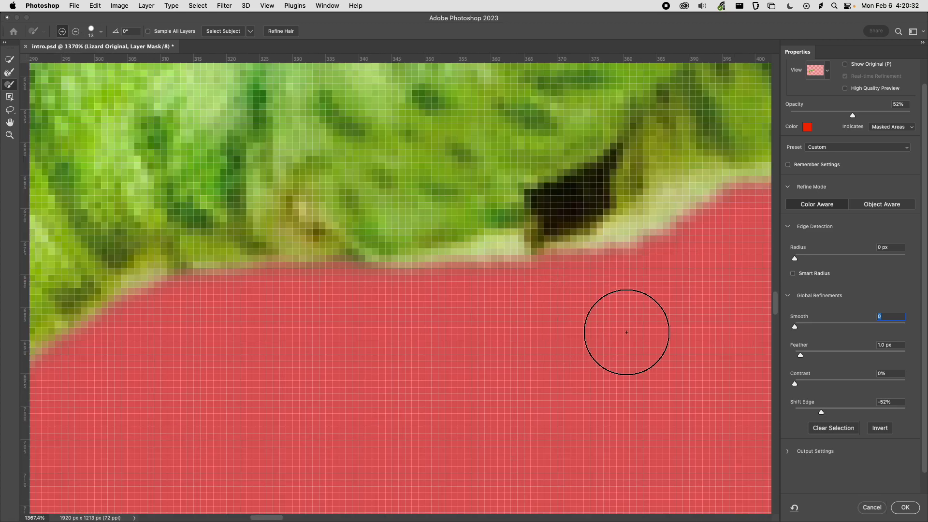
click(903, 508)
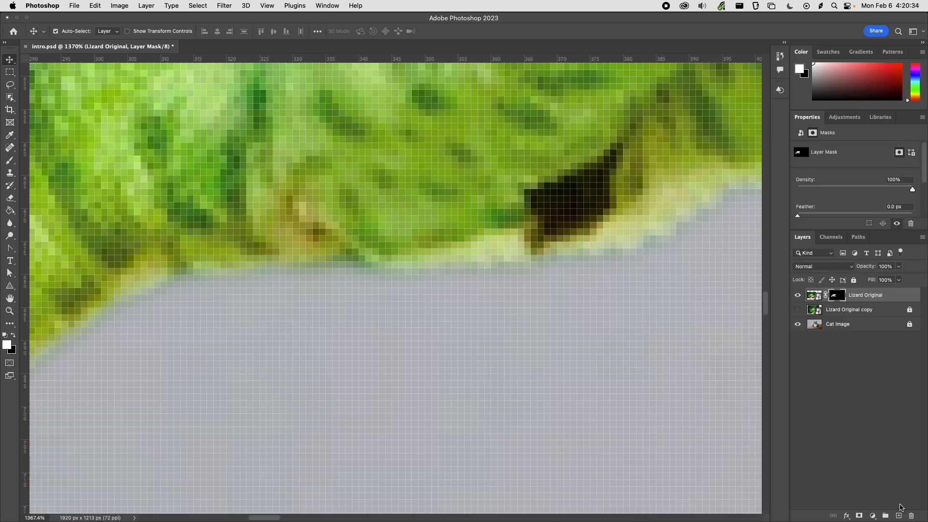
Examine the refined mask edges along the chameleon's belly, back, tail and branch against the cat background.
scroll(482, 324, down, 8)
scroll(481, 322, down, 3)
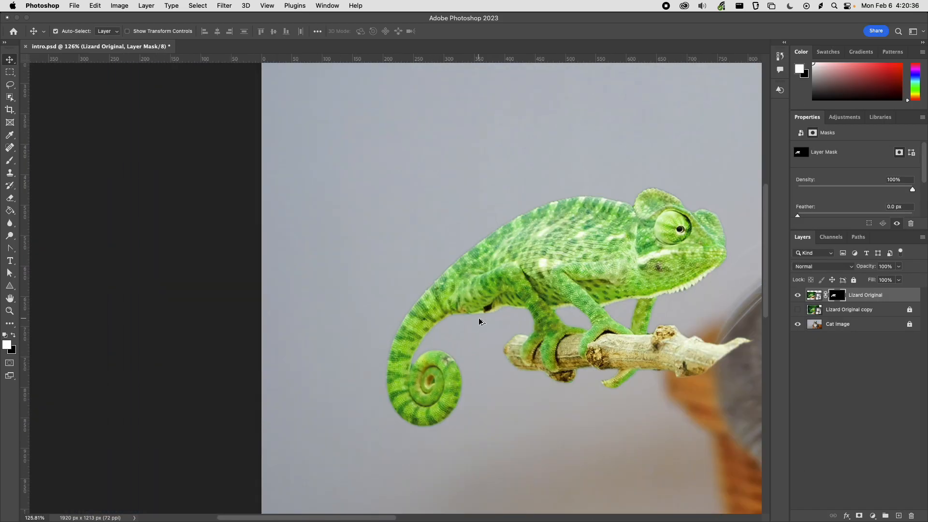
scroll(479, 320, down, 1)
scroll(479, 320, up, 10)
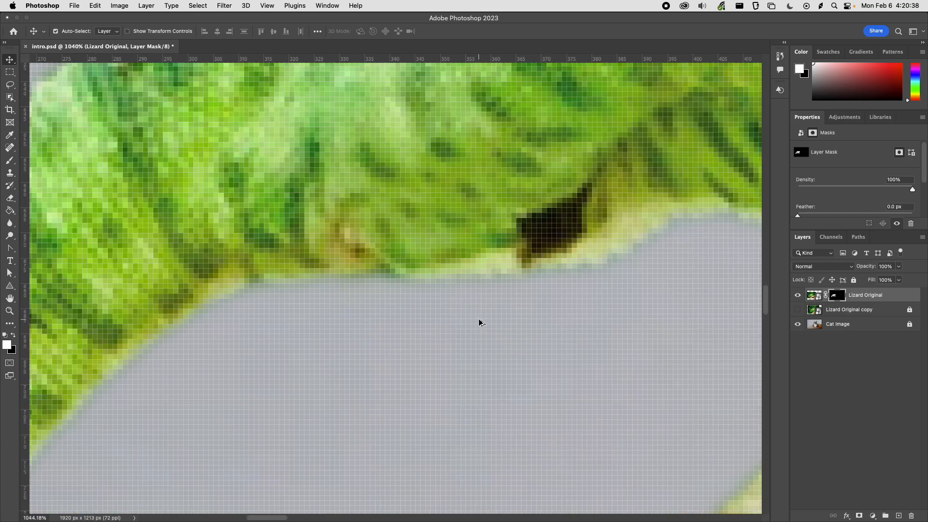
scroll(479, 320, down, 10)
scroll(480, 323, down, 3)
scroll(525, 331, up, 5)
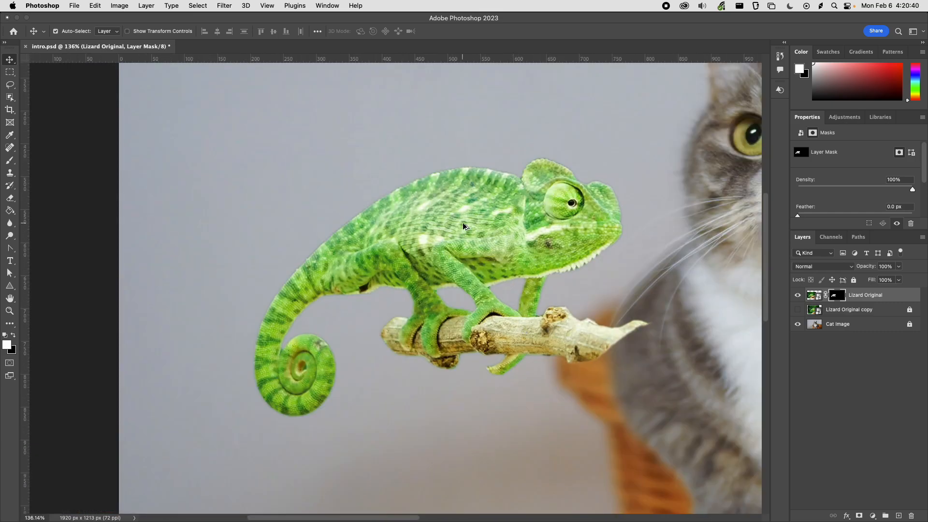
scroll(463, 226, up, 5)
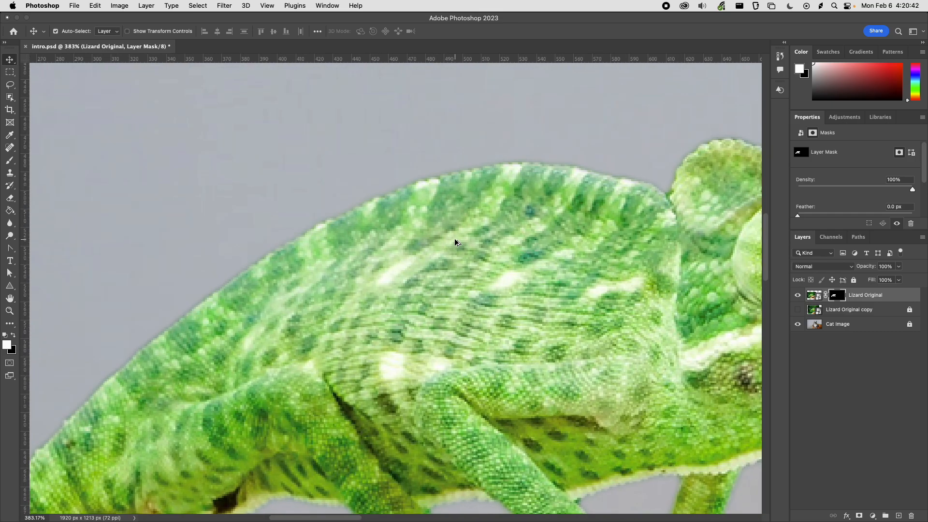
scroll(455, 239, up, 2)
scroll(455, 239, down, 9)
drag(441, 312, 435, 250)
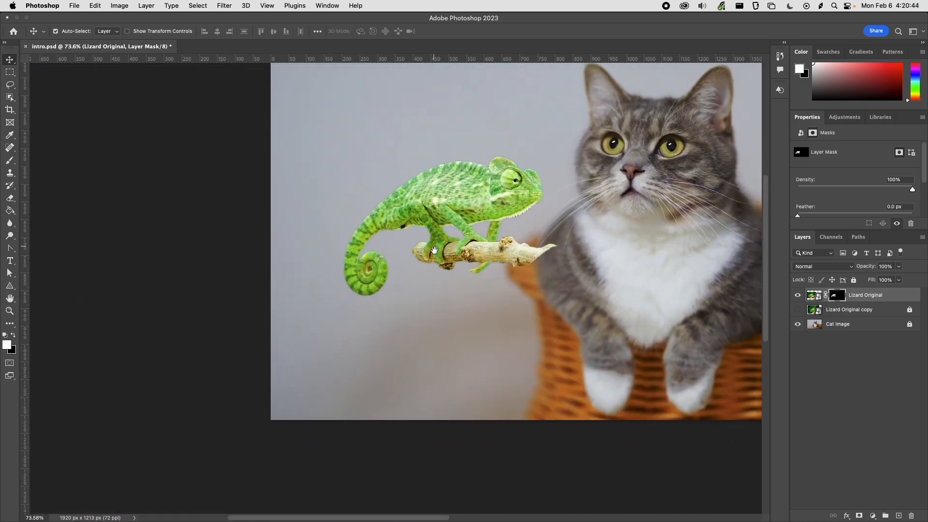
scroll(415, 244, up, 2)
scroll(415, 244, up, 5)
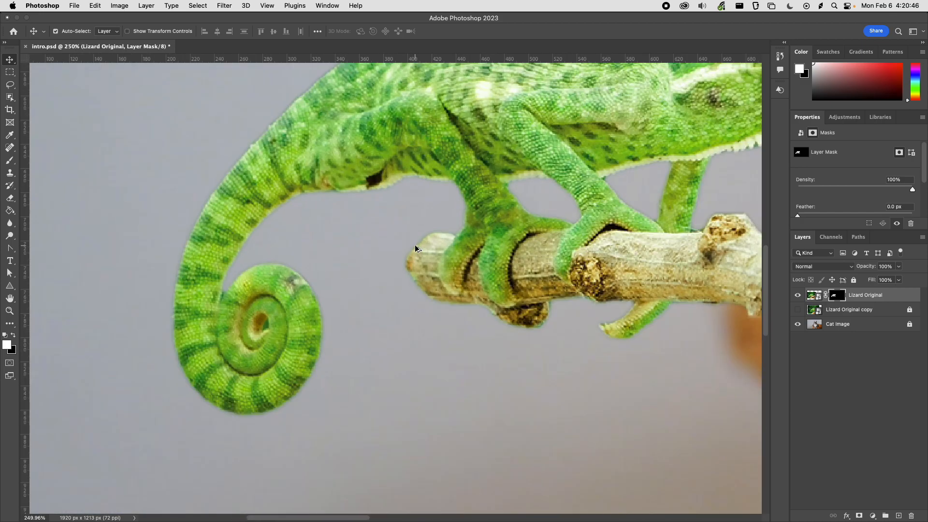
drag(521, 237, 364, 358)
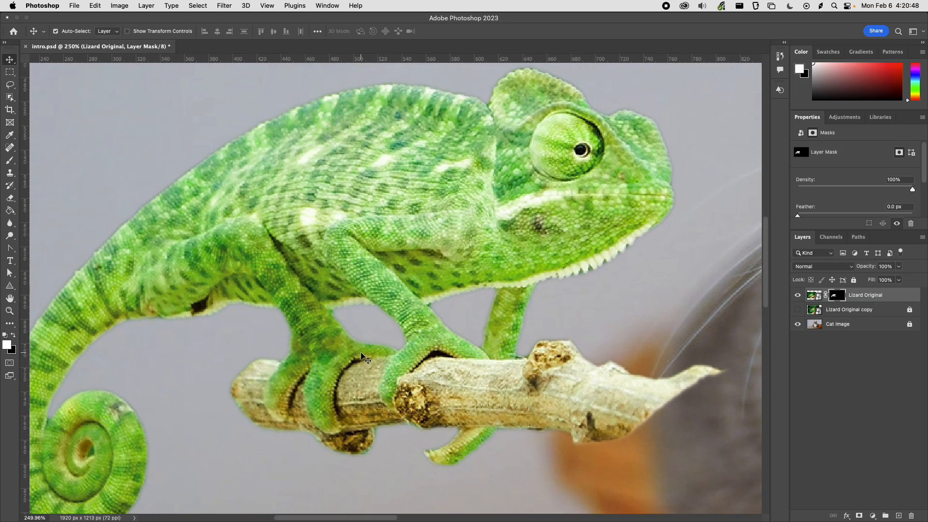
Reopen the layer mask in Select and Mask, set Shift Edge to -17%, and apply it.
double_click(841, 296)
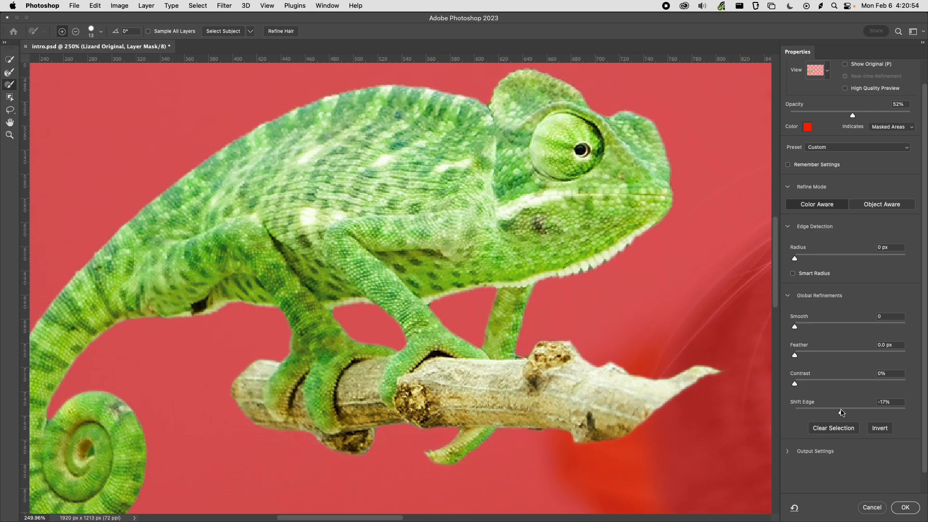
click(906, 507)
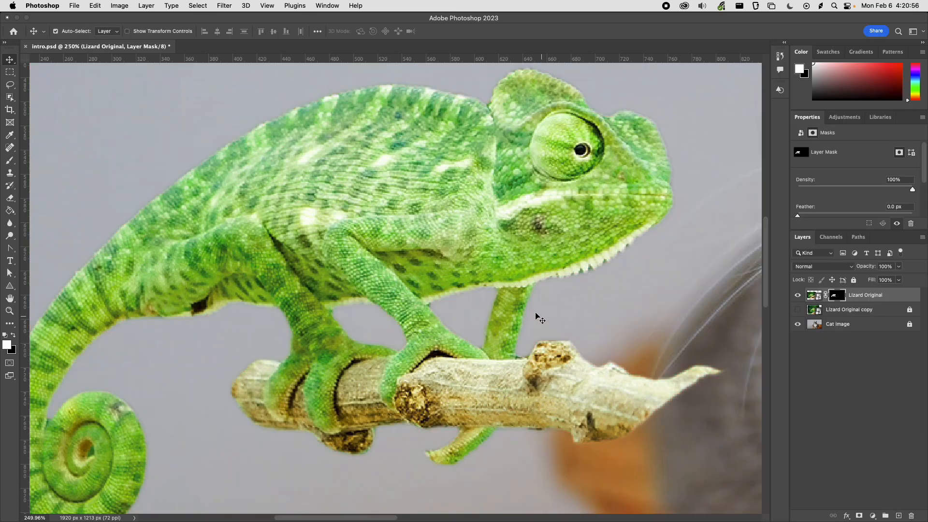
scroll(503, 298, down, 3)
scroll(503, 297, up, 1)
scroll(557, 295, up, 1)
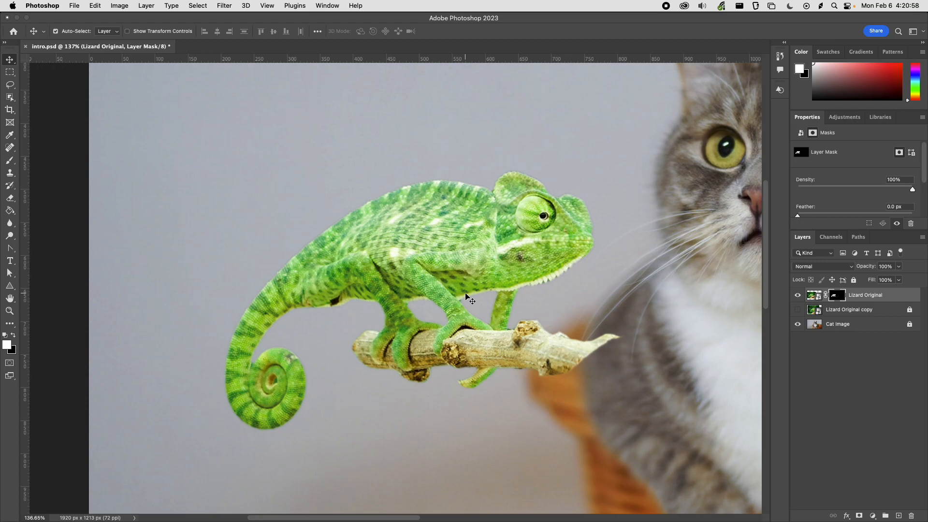
Examine the mask edge closely along the chin spikes and where the front leg meets the belly.
scroll(570, 285, up, 10)
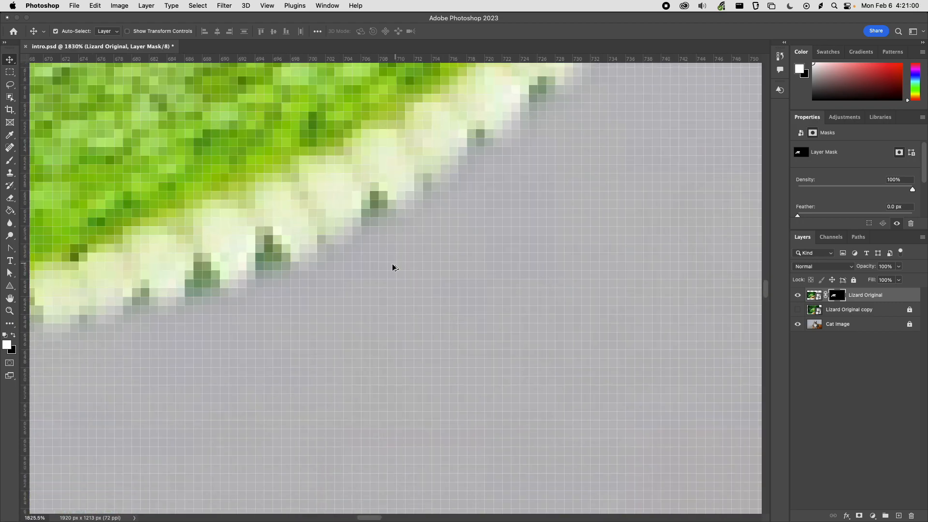
scroll(344, 262, down, 2)
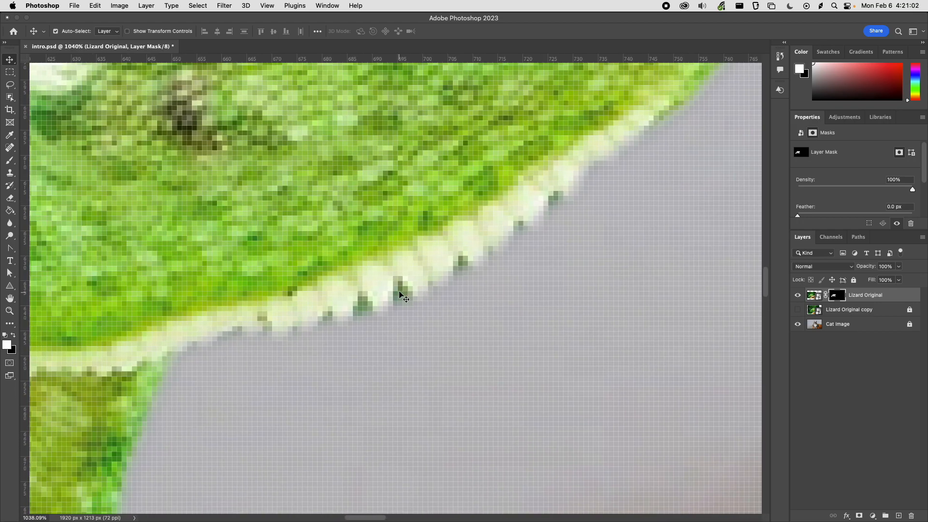
scroll(410, 303, down, 1)
scroll(411, 303, down, 3)
scroll(329, 333, up, 2)
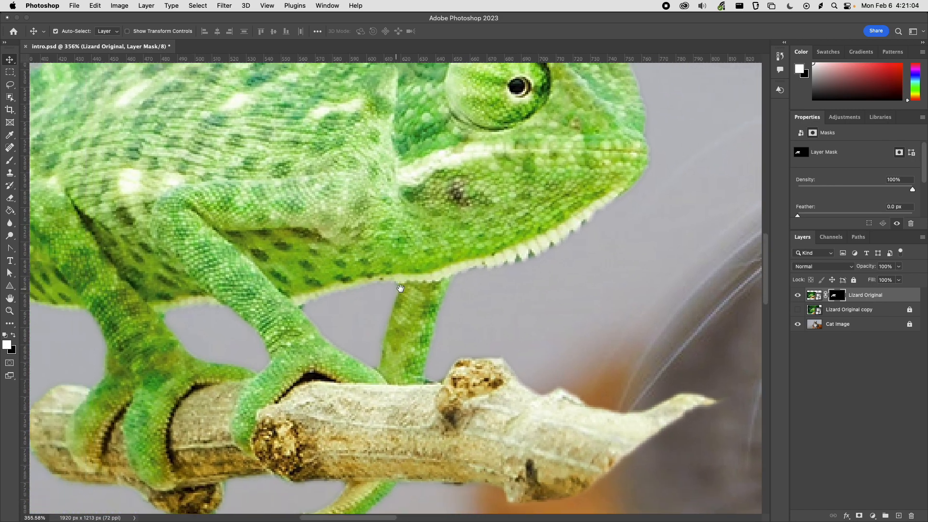
scroll(318, 304, up, 5)
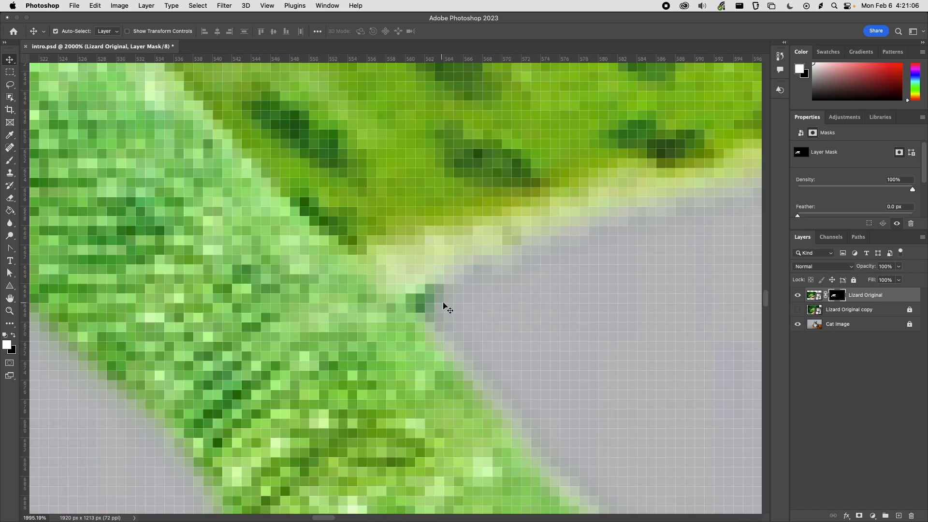
Reopen the layer mask in Select and Mask, try the On Black view, and switch back to Overlay.
double_click(837, 298)
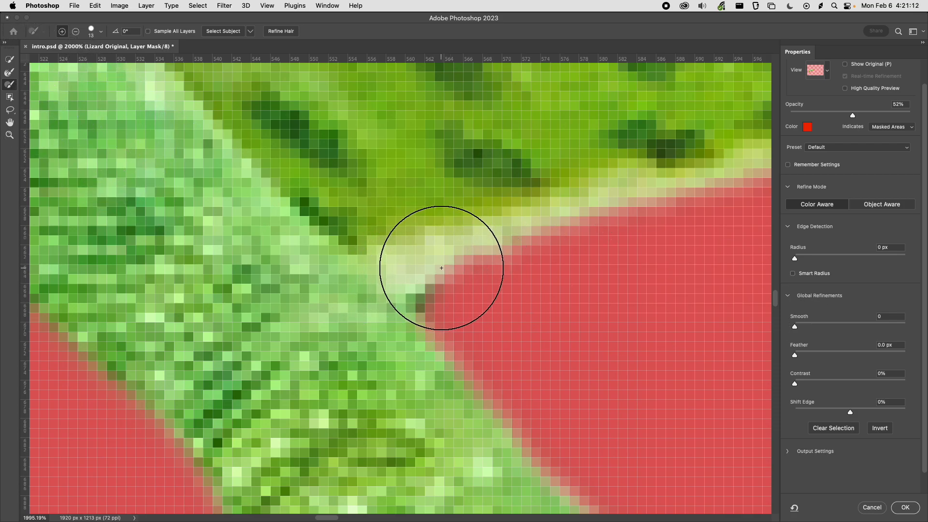
key(a)
drag(497, 263, 404, 259)
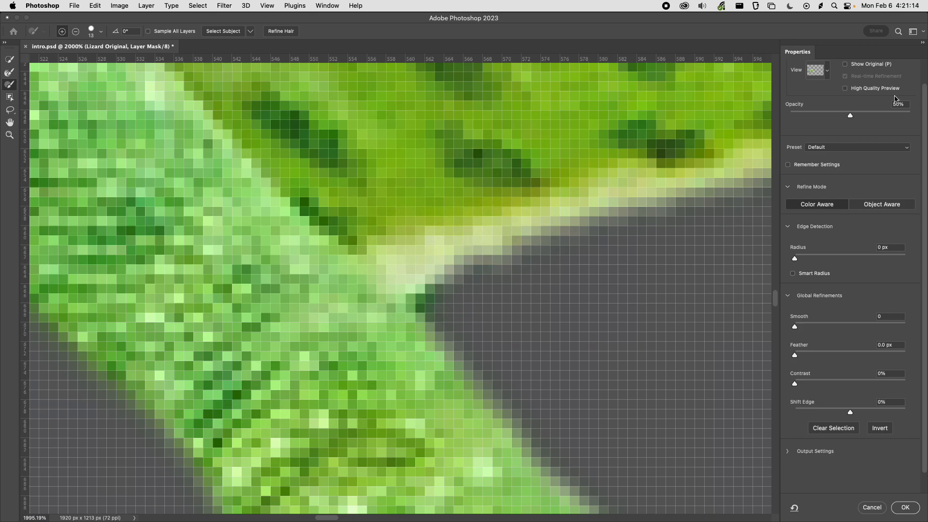
click(822, 71)
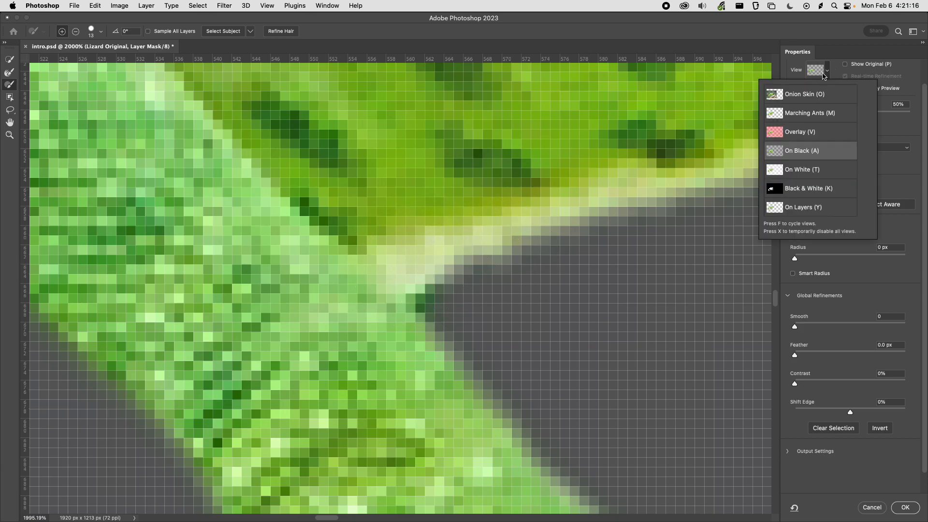
click(805, 132)
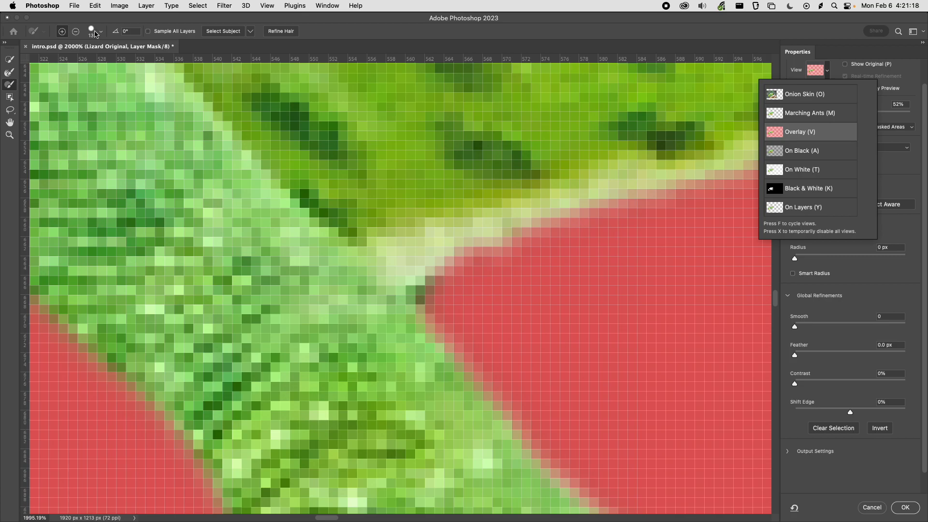
With a 1 px brush, subtract the dark green pixels where the front leg meets the belly, and apply the mask.
click(95, 34)
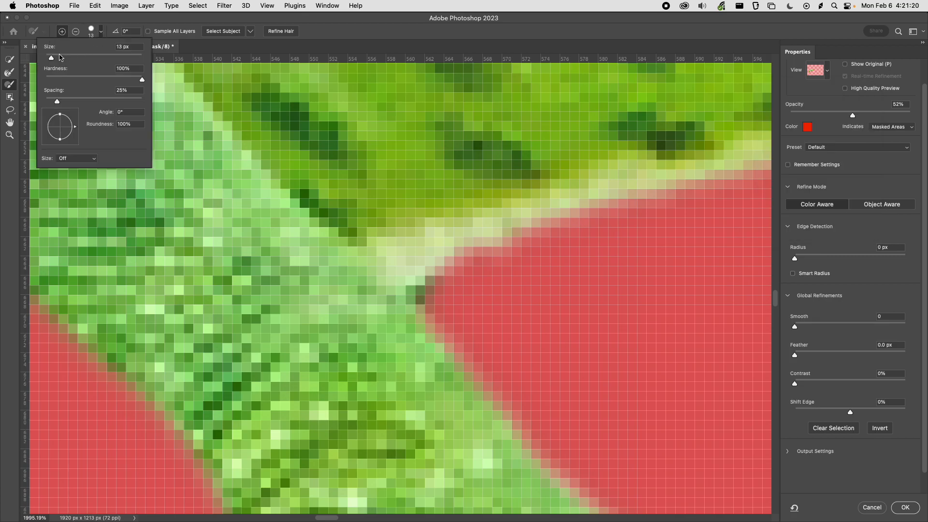
drag(135, 47, 115, 48)
text(1)
key(Return)
key(alt)
drag(433, 285, 415, 292)
mouse_move(412, 288)
mouse_down()
mouse_move(439, 277)
mouse_move(422, 307)
mouse_up()
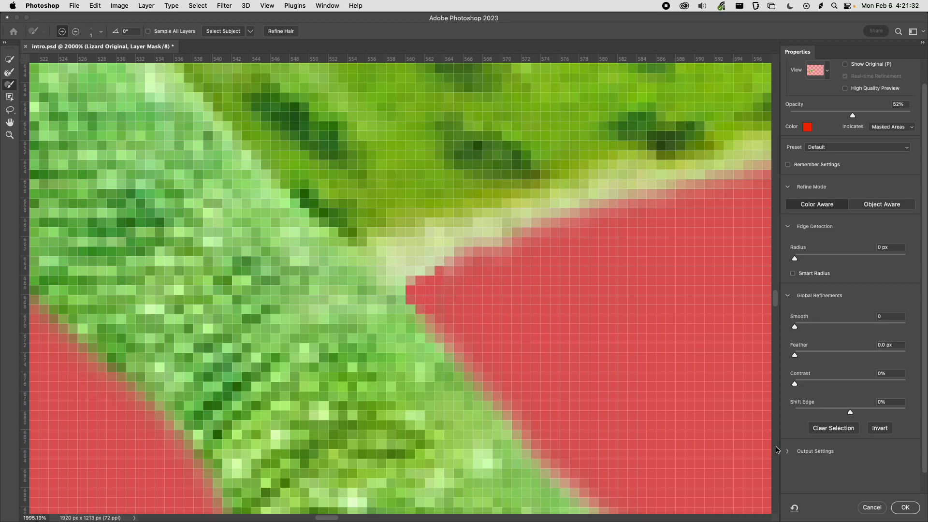
click(905, 508)
Reopen the mask and subtract the leftover faint pixels in the corner between front leg and belly, applying the result.
scroll(465, 311, down, 5)
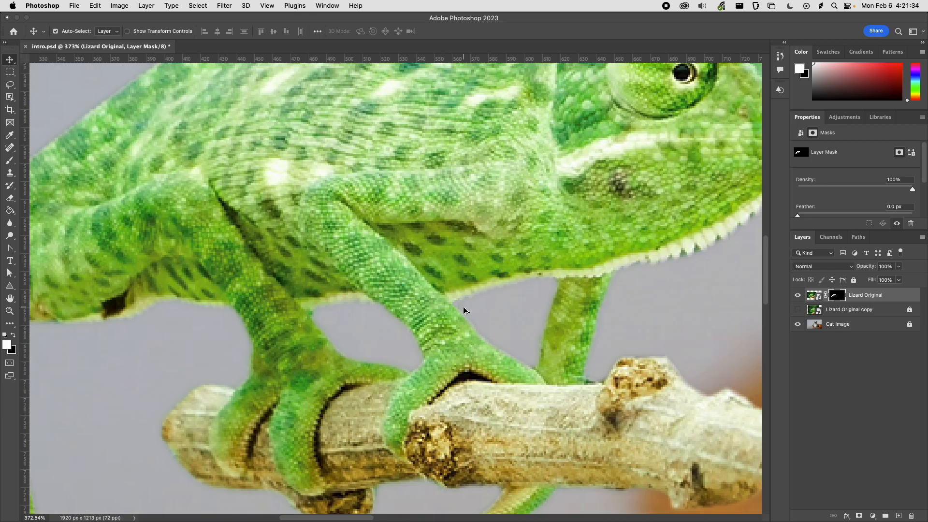
scroll(465, 310, down, 3)
scroll(476, 314, up, 8)
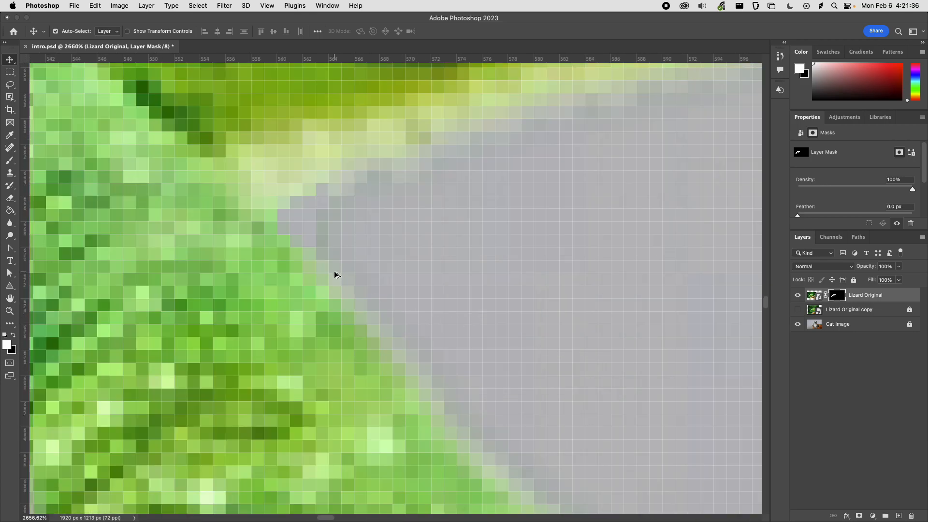
scroll(336, 261, up, 1)
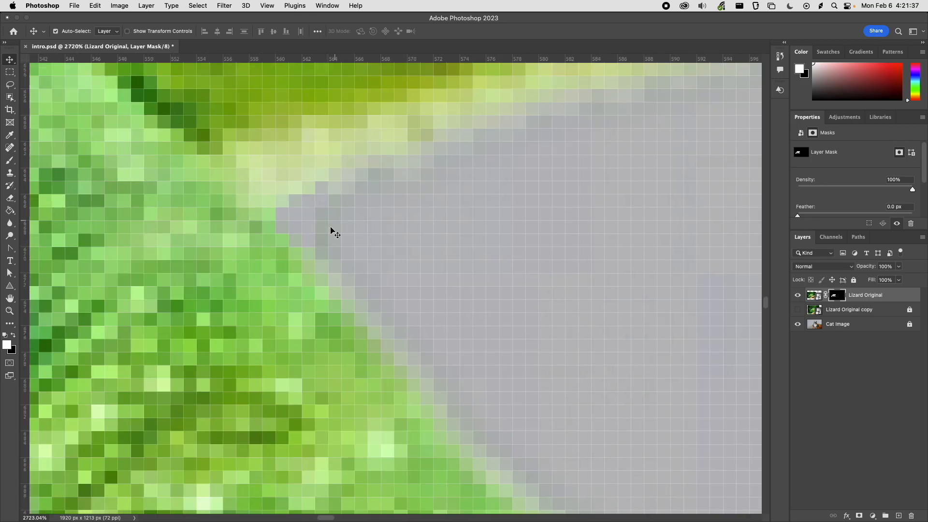
double_click(841, 297)
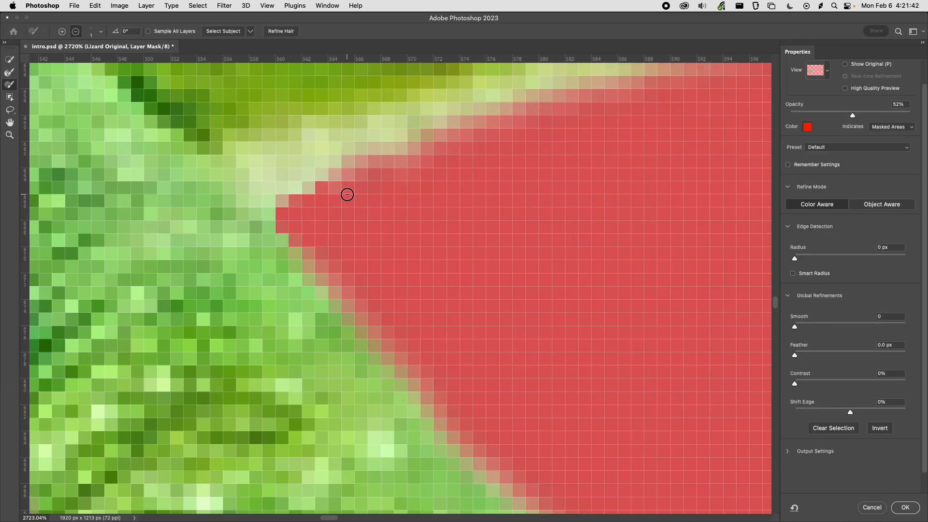
key(alt)
click(916, 508)
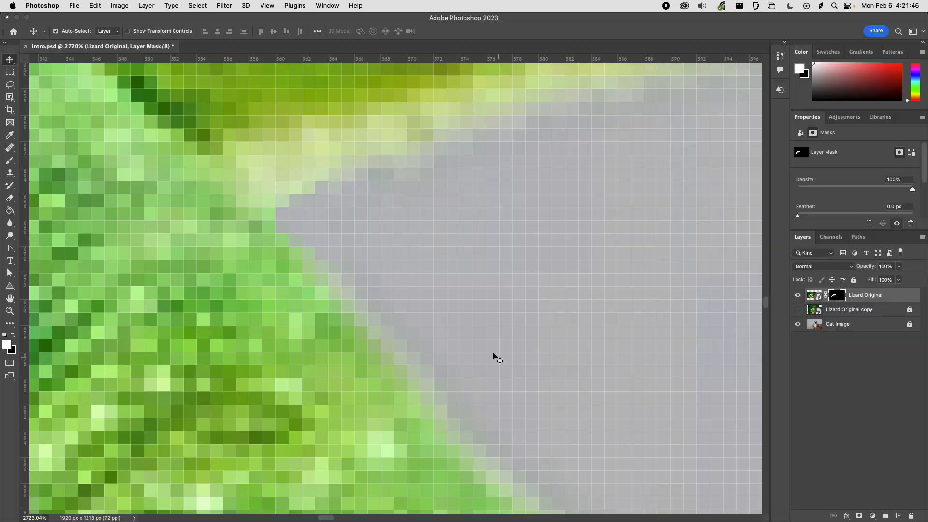
Save the document and review the whole composite of the chameleon beside the cat.
scroll(437, 291, down, 10)
scroll(480, 300, down, 4)
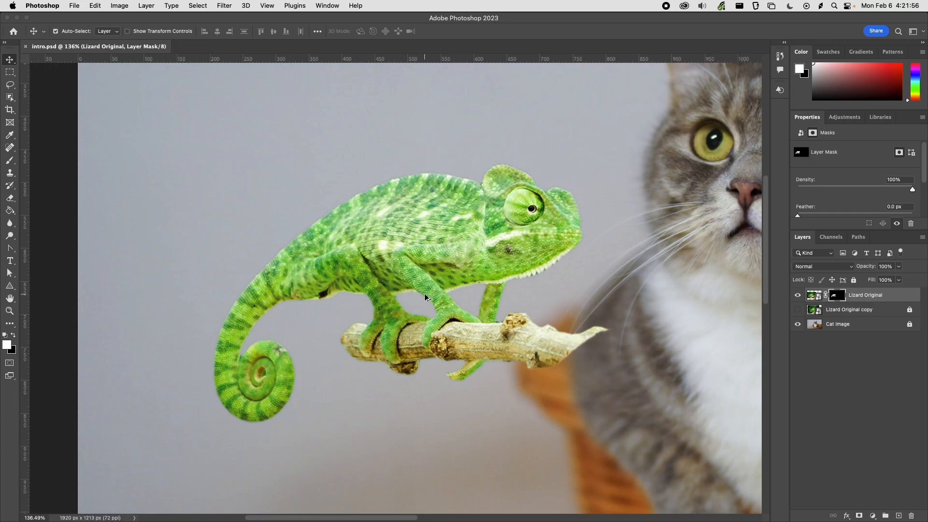
scroll(424, 294, down, 6)
scroll(472, 296, right, 5)
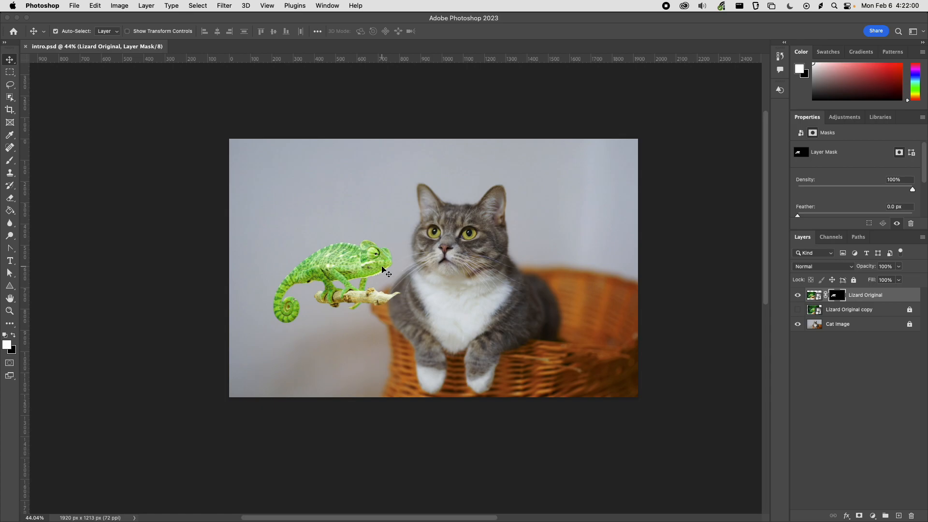
Highlight "Adjustments" in the TextEdit outline, and return to Photoshop to select the Lizard Original layer's image instead of its mask.
key(super+Tab)
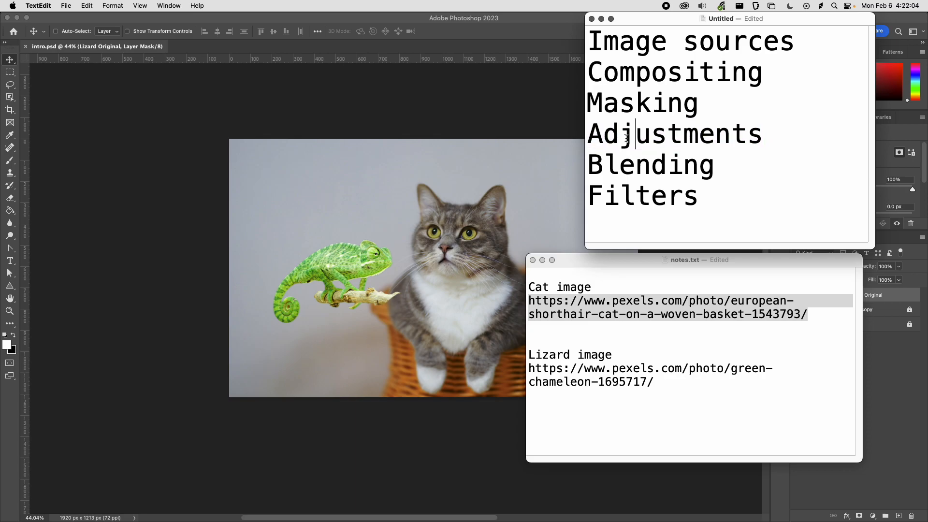
double_click(628, 136)
click(412, 208)
scroll(346, 272, up, 3)
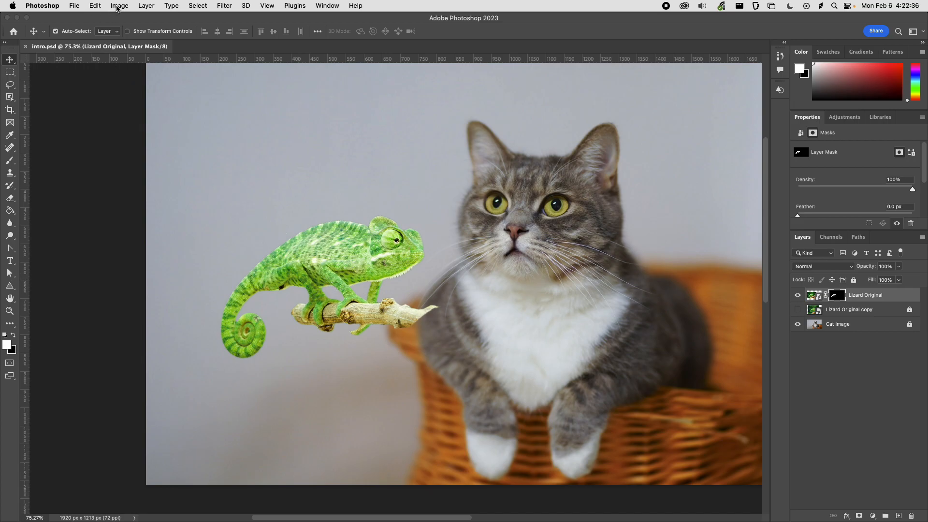
click(876, 297)
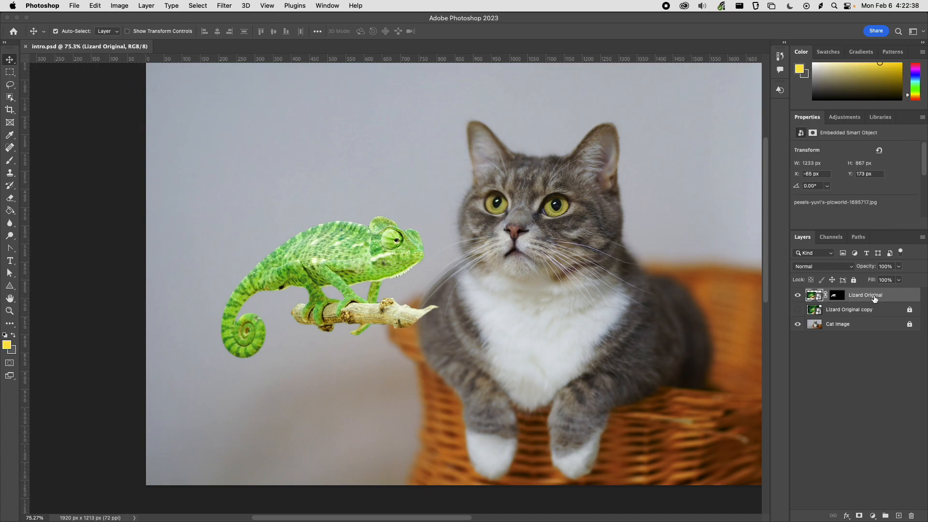
Try a Levels adjustment on the chameleon's RGB channel with the midtone input at 1.2, and cancel it.
click(124, 7)
mouse_move(137, 35)
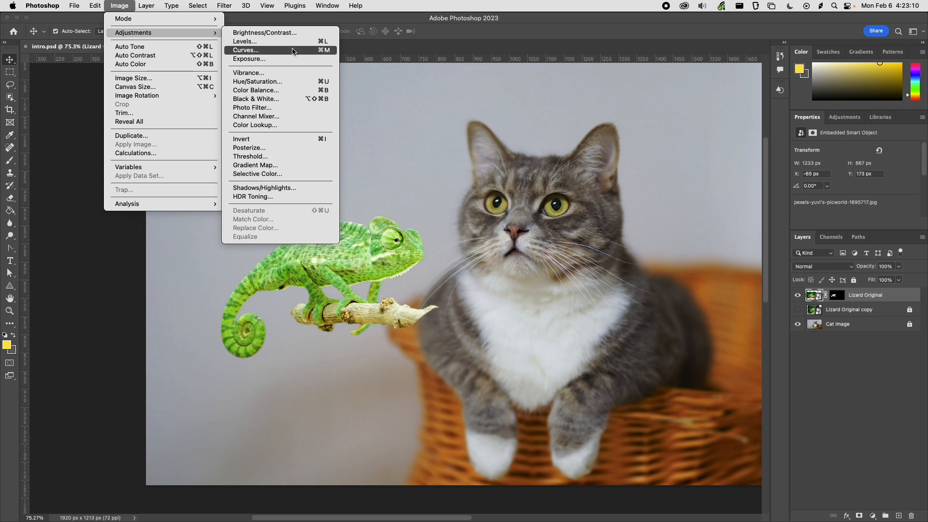
click(270, 42)
drag(420, 119, 536, 103)
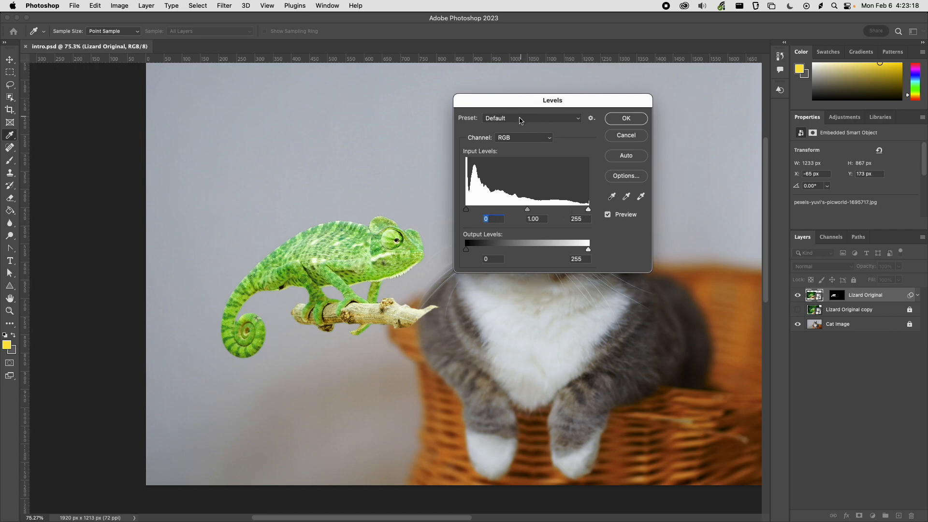
click(552, 139)
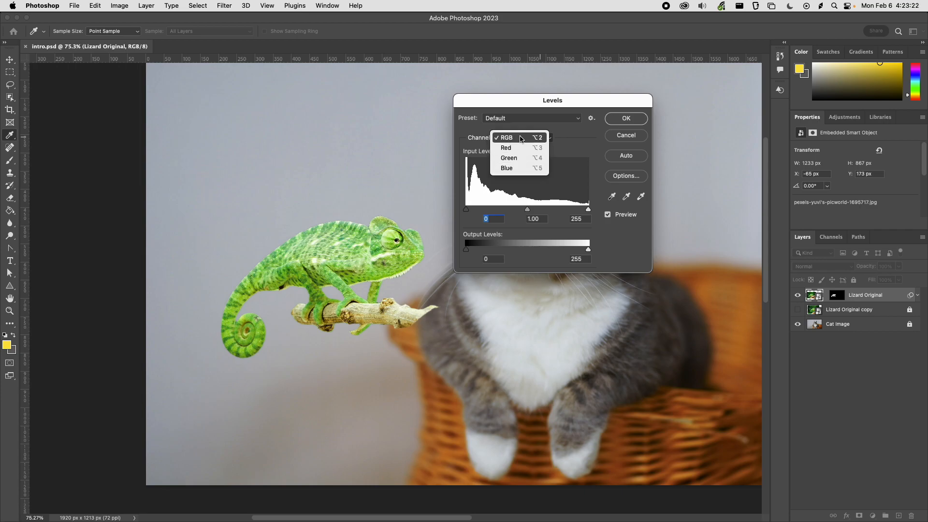
click(522, 139)
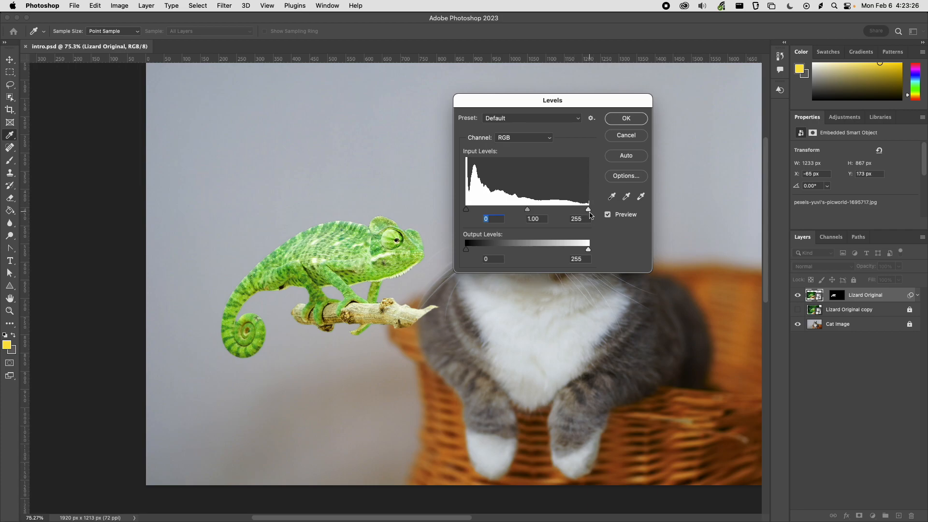
drag(470, 213, 450, 212)
mouse_move(589, 212)
mouse_down()
mouse_move(537, 212)
mouse_move(589, 211)
mouse_up()
mouse_move(530, 211)
mouse_down()
mouse_move(538, 212)
mouse_move(495, 211)
mouse_move(520, 211)
mouse_up()
mouse_move(469, 251)
mouse_down()
mouse_move(565, 251)
mouse_move(467, 251)
mouse_up()
mouse_move(593, 252)
mouse_down()
mouse_move(551, 250)
mouse_move(589, 251)
mouse_up()
click(464, 250)
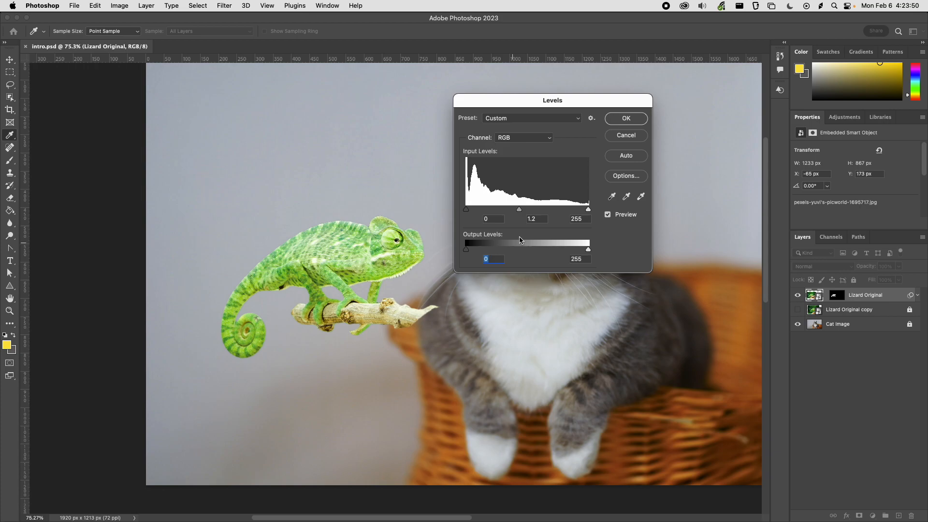
click(626, 136)
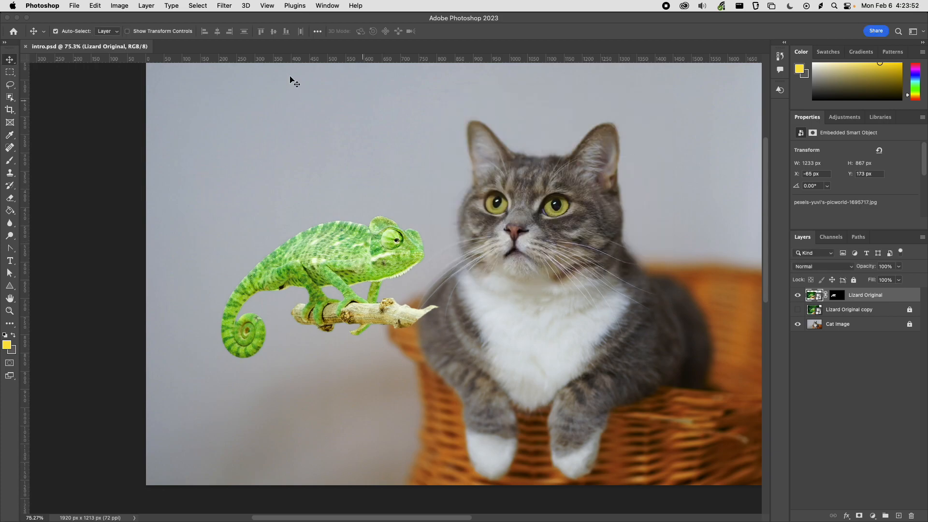
Apply Levels to the Lizard Original layer with a midtone input of 0.93 and a white output level of 199.
click(120, 6)
mouse_move(184, 33)
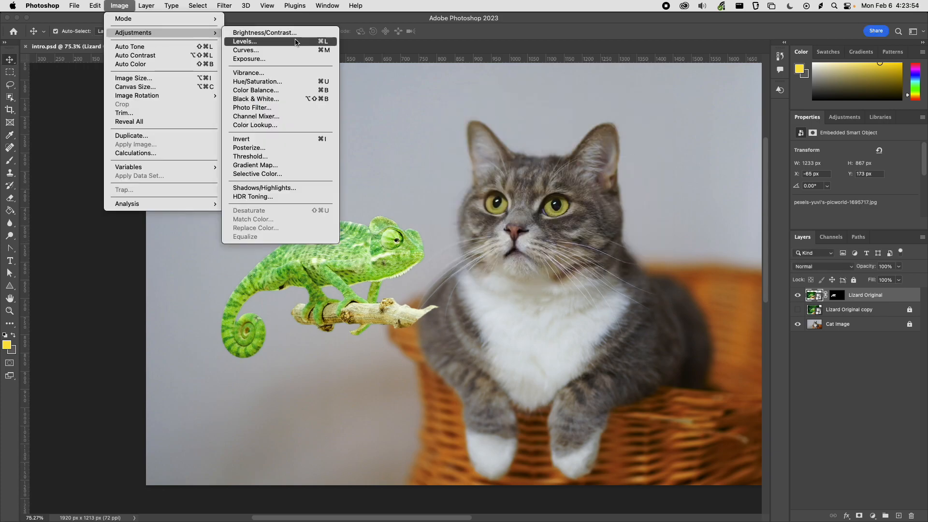
click(296, 42)
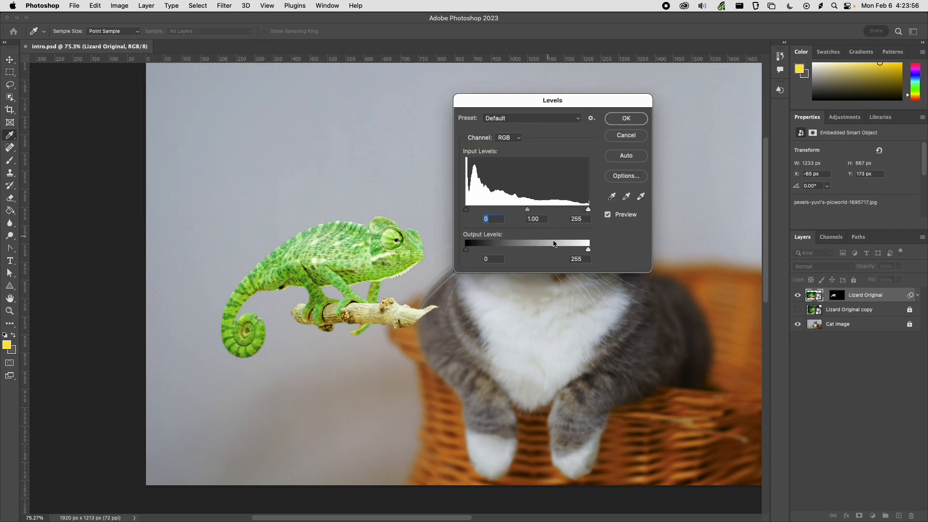
drag(588, 251, 570, 249)
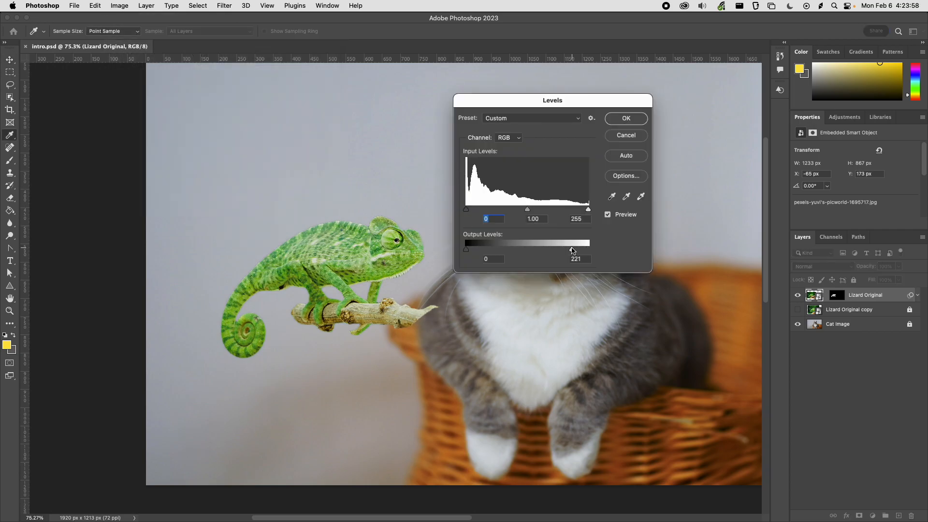
drag(529, 104, 153, 84)
drag(153, 189, 165, 193)
drag(195, 228, 186, 230)
drag(164, 190, 160, 192)
click(155, 191)
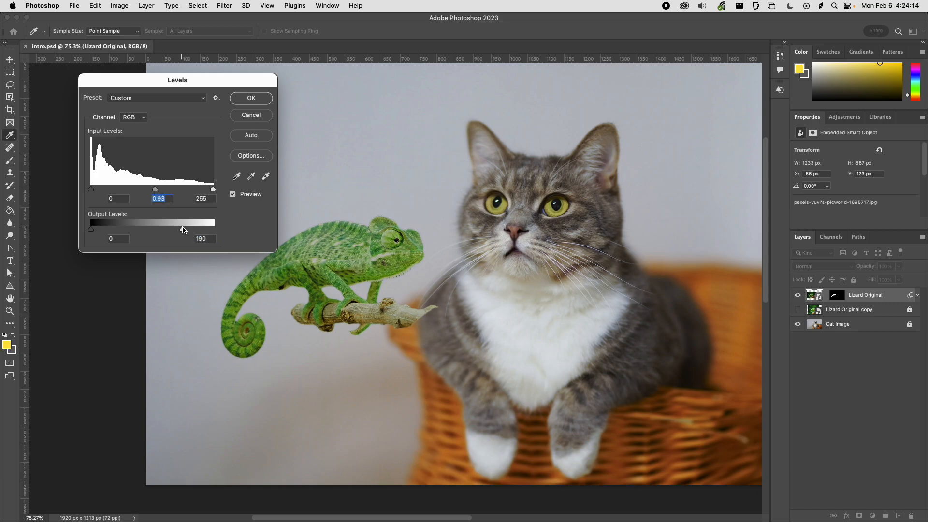
click(187, 230)
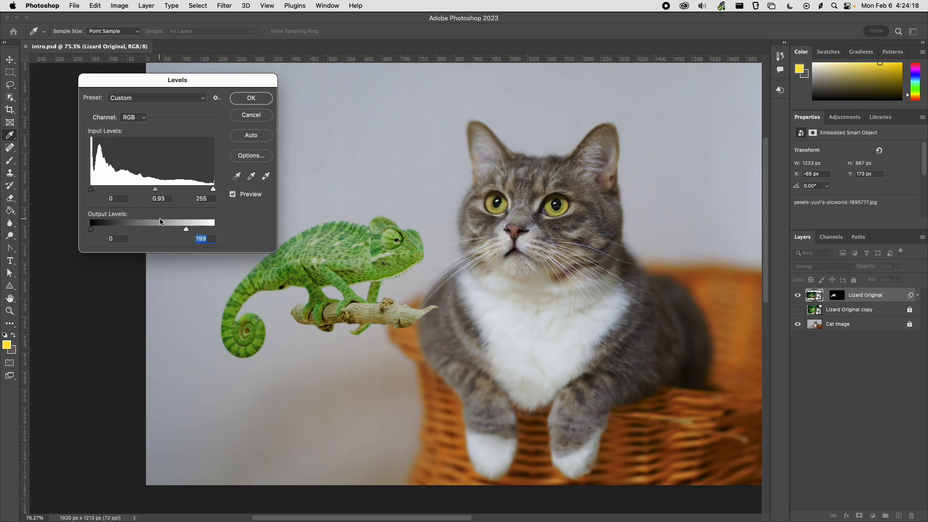
click(251, 97)
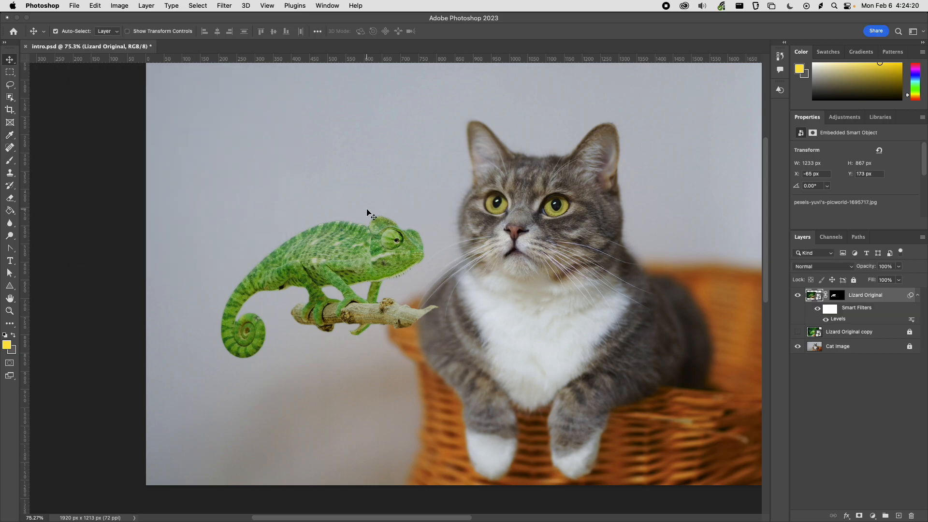
Compare the chameleon with and without its Levels smart filter, and try collapsing and expanding the layer's filter list.
click(827, 320)
click(826, 320)
click(827, 320)
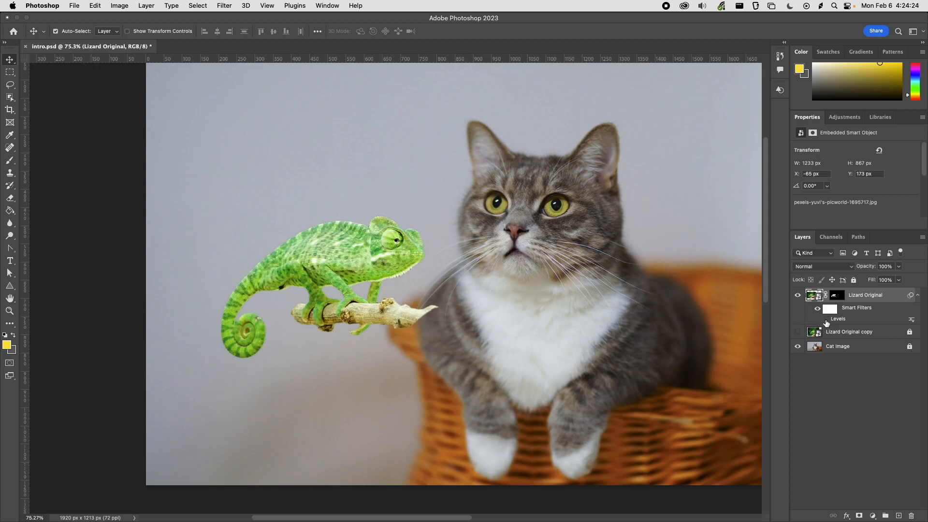
click(825, 320)
click(798, 297)
click(798, 297)
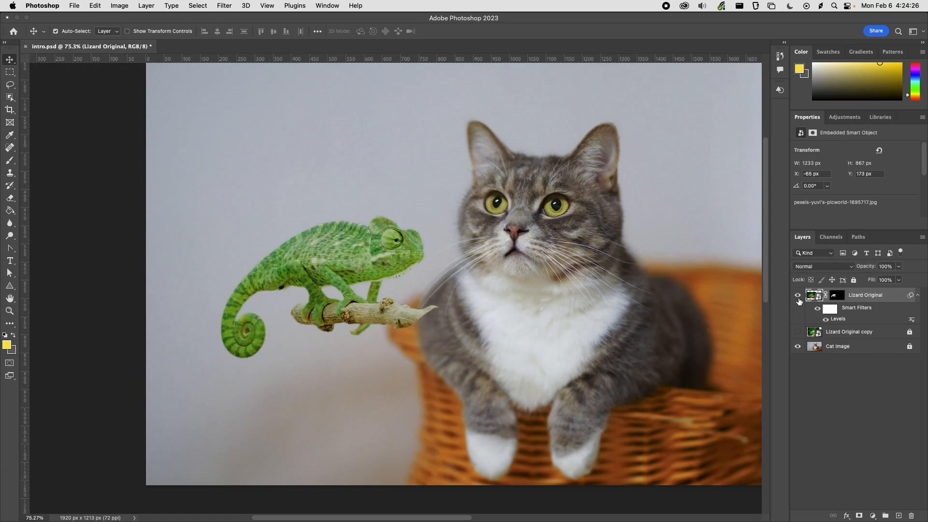
click(818, 310)
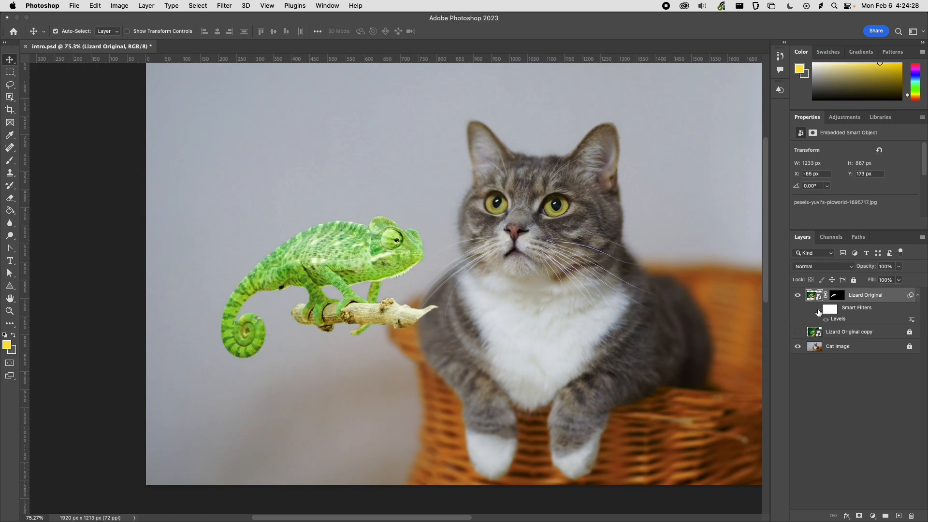
click(824, 320)
click(826, 320)
click(826, 319)
click(918, 298)
click(918, 297)
click(918, 298)
click(918, 297)
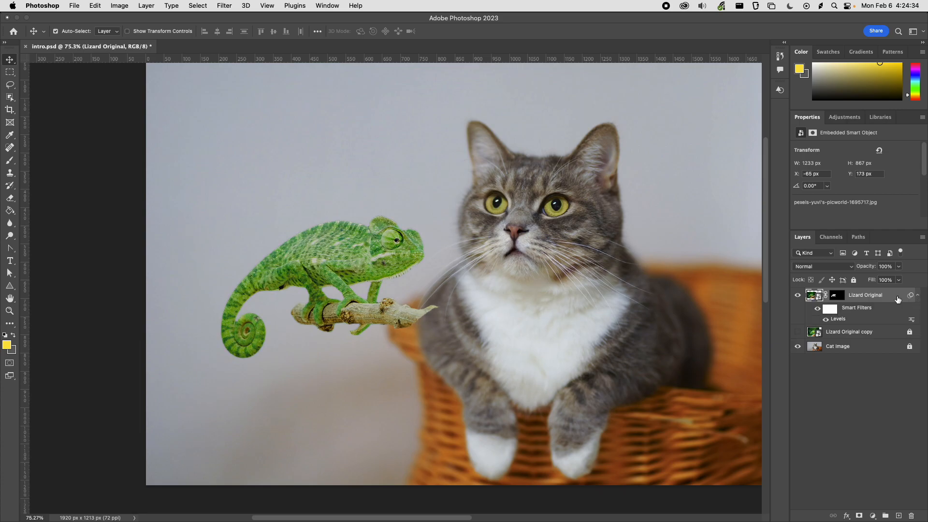
Start a Curves adjustment on the Lizard Original layer with the Darker (RGB) preset, keeping the chameleon in view.
click(120, 6)
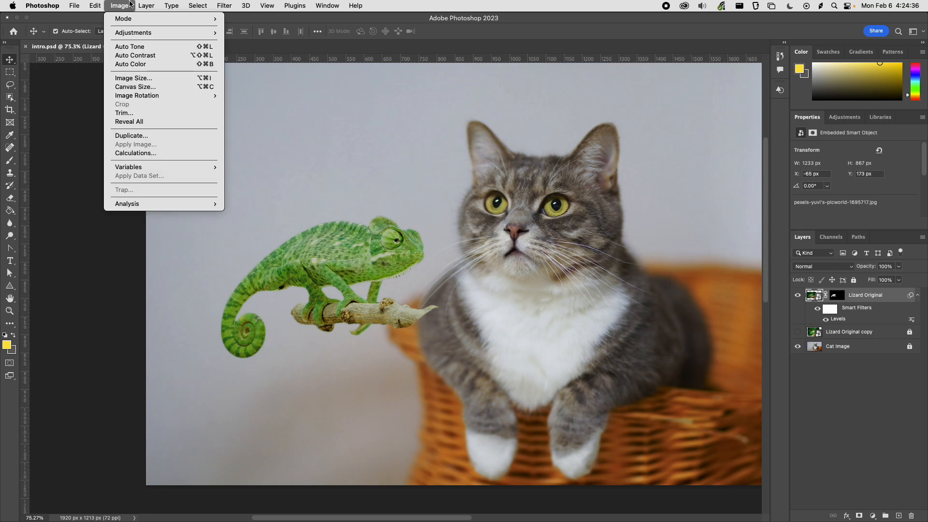
mouse_move(140, 32)
click(249, 50)
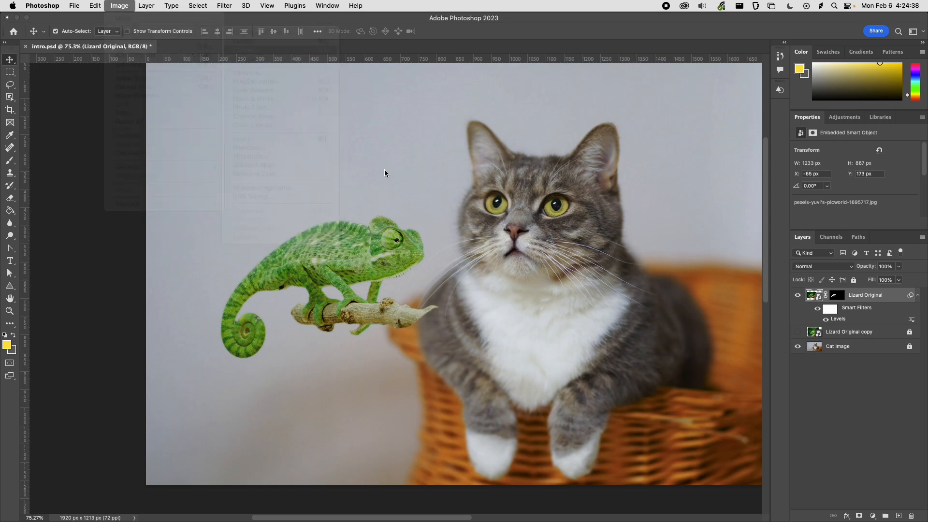
drag(441, 109, 567, 85)
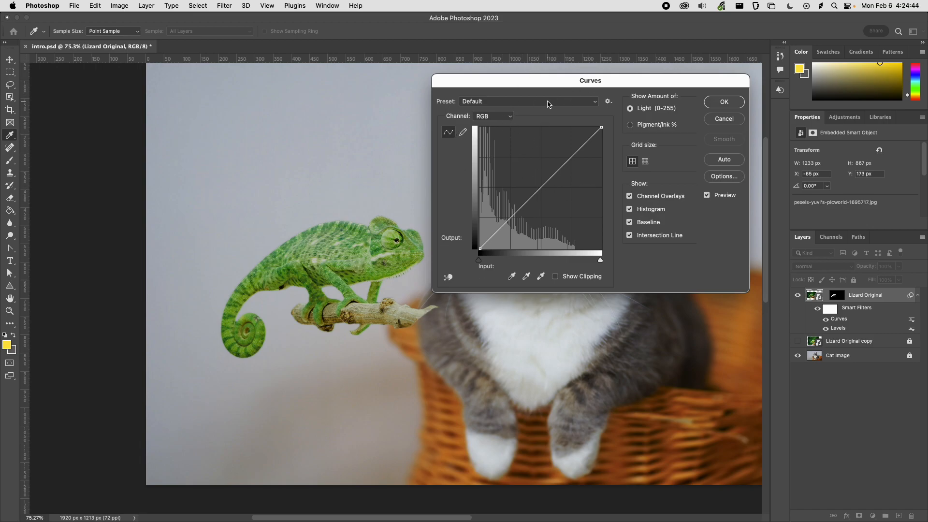
drag(546, 87, 604, 123)
click(575, 120)
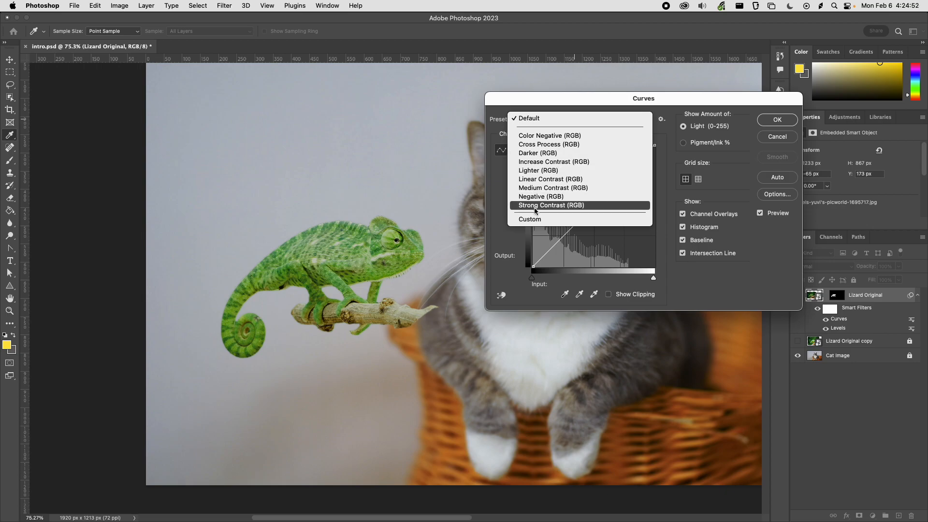
click(541, 155)
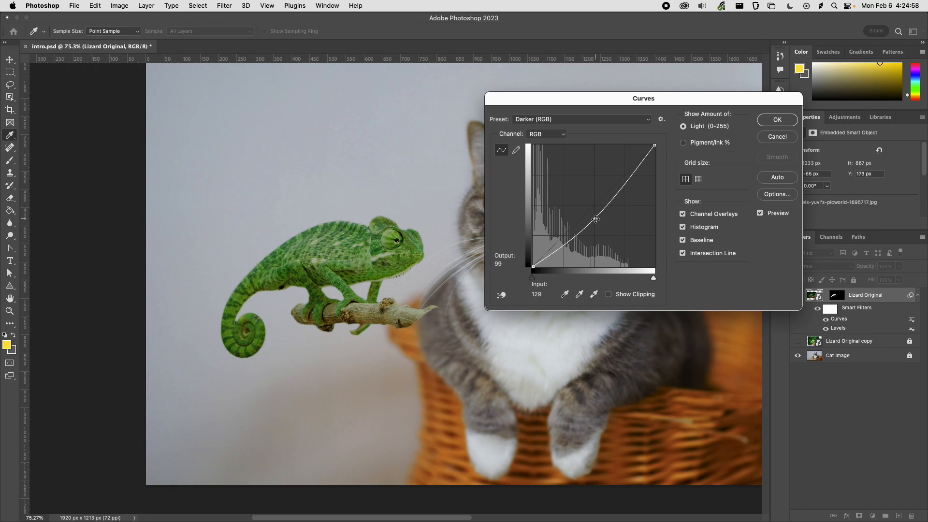
Reshape the RGB curve with a shadow point at input 48, output 34 and a slightly lowered upper-midtone point, and apply it.
drag(595, 219, 596, 178)
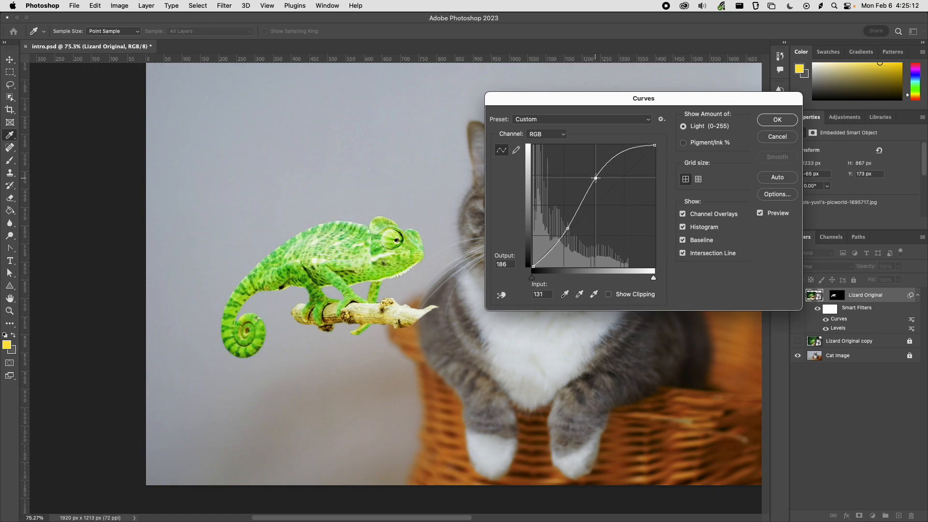
mouse_move(570, 230)
mouse_down()
mouse_move(595, 243)
mouse_move(566, 239)
mouse_up()
drag(599, 180, 614, 193)
drag(566, 238, 558, 250)
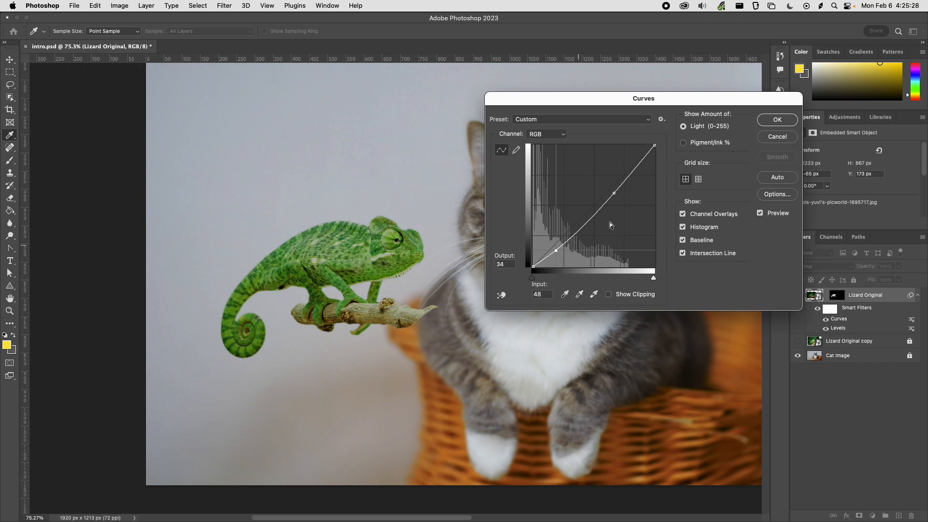
click(779, 119)
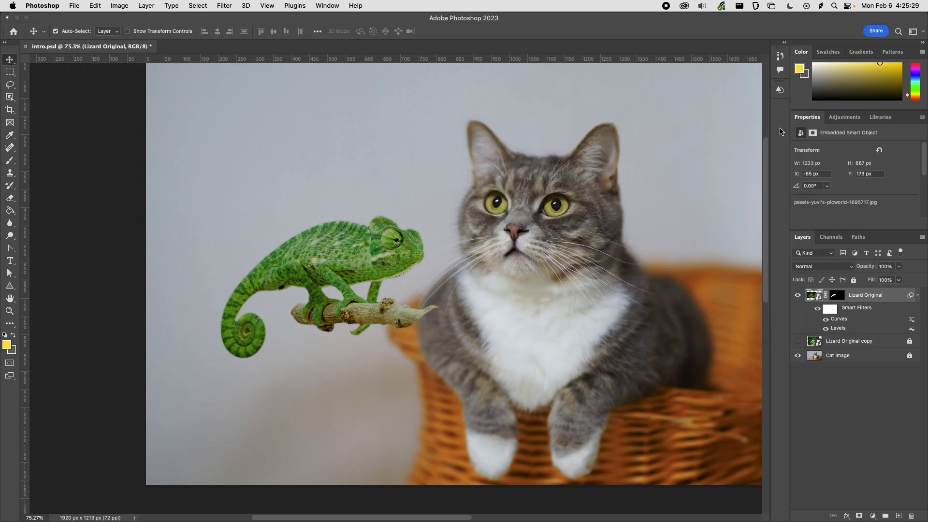
Compare the chameleon with and without its Curves and Levels smart filters, and save the document.
click(826, 320)
click(820, 310)
click(819, 310)
click(819, 310)
click(819, 310)
click(819, 309)
click(819, 309)
key(super+s)
Highlight the whole "Adjustments" line in the TextEdit outline again and return to Photoshop.
key(super+Tab)
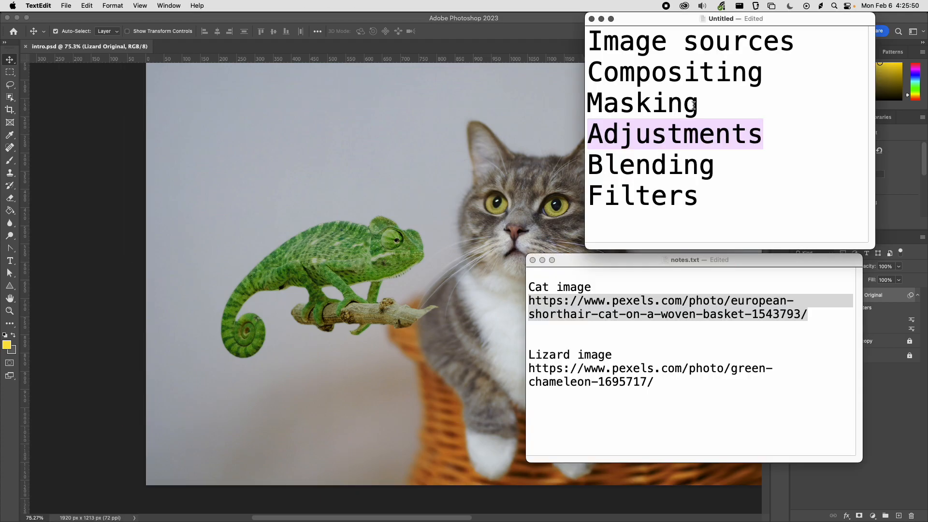
triple_click(623, 136)
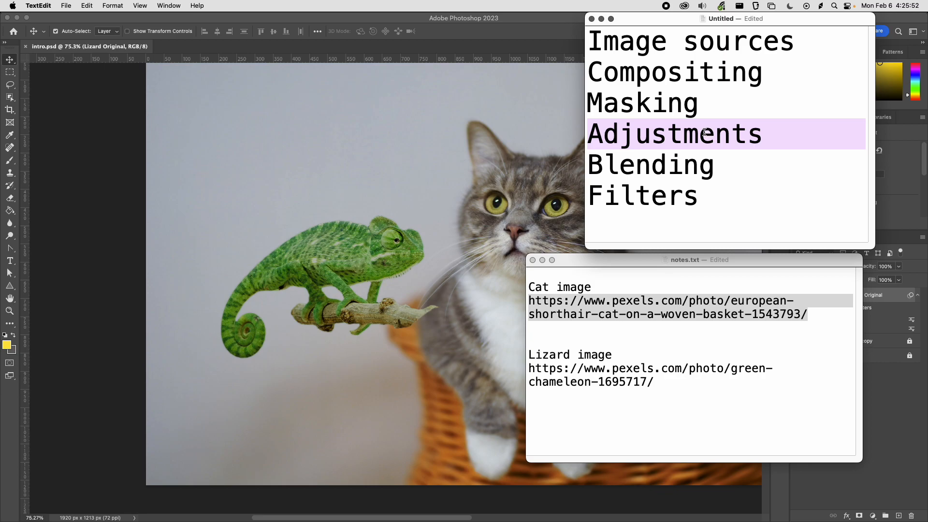
key(super+Tab)
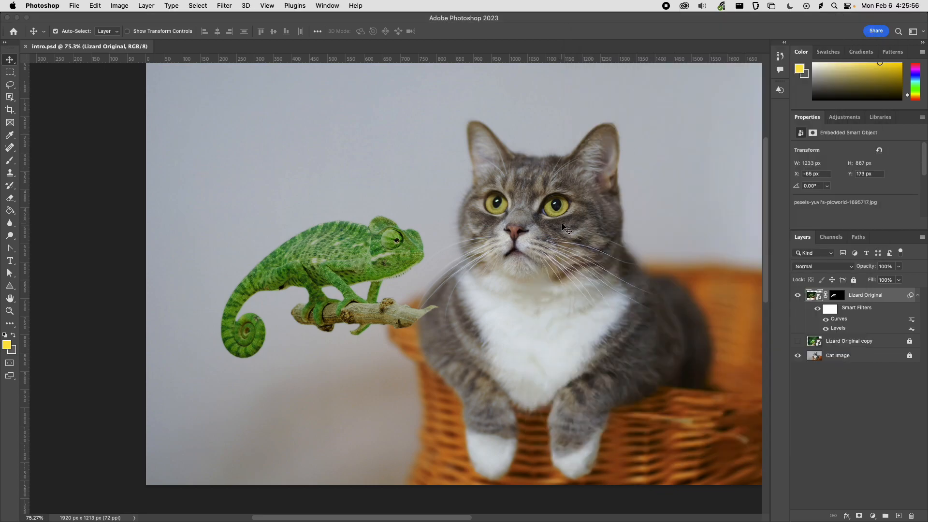
With no layer selected, dock the Layers panel in its own column and show the Adjustments panel.
click(919, 296)
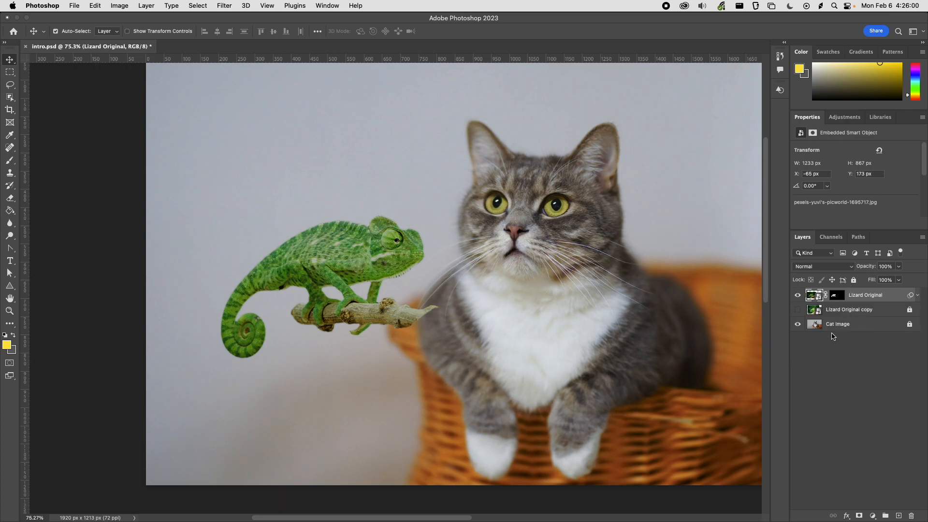
click(879, 351)
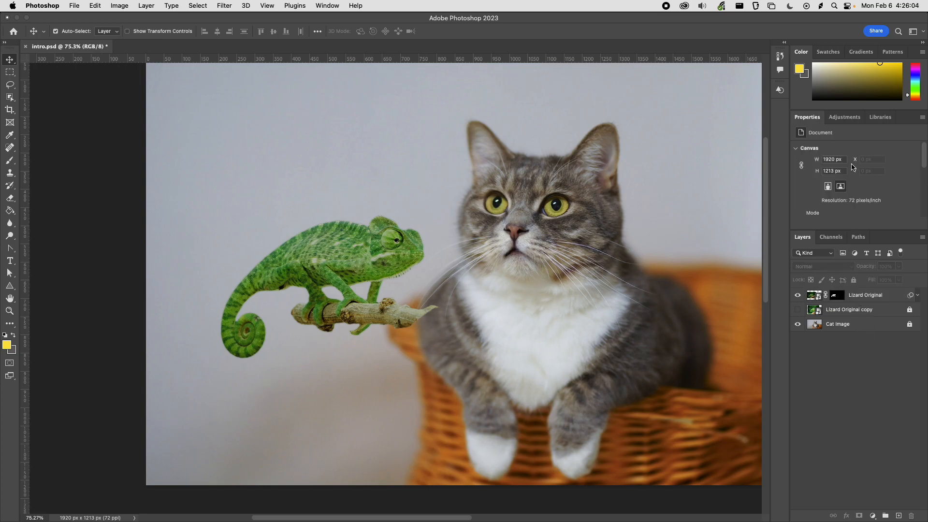
drag(813, 242, 768, 64)
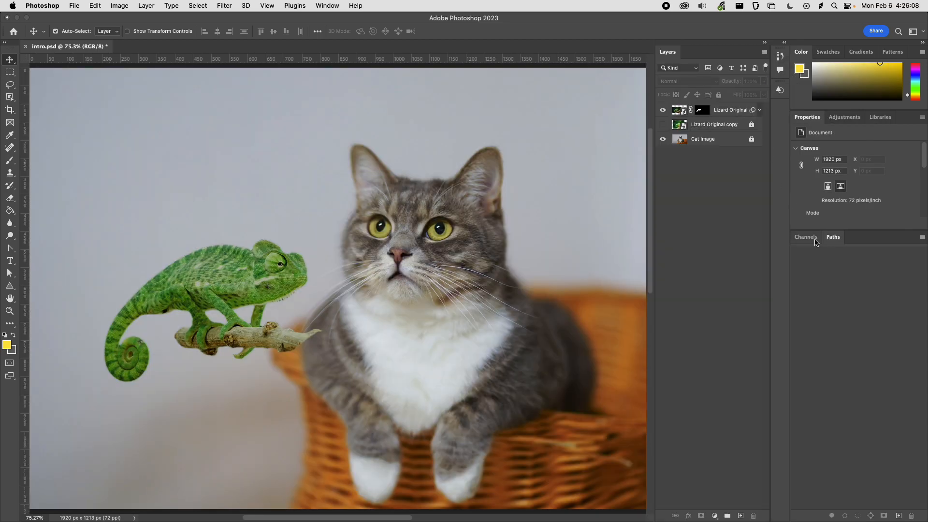
click(847, 119)
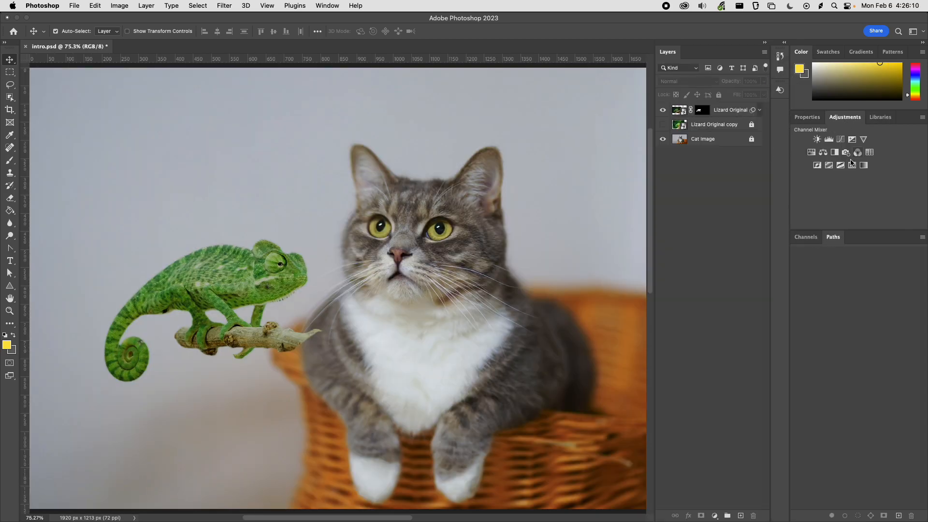
scroll(506, 257, down, 1)
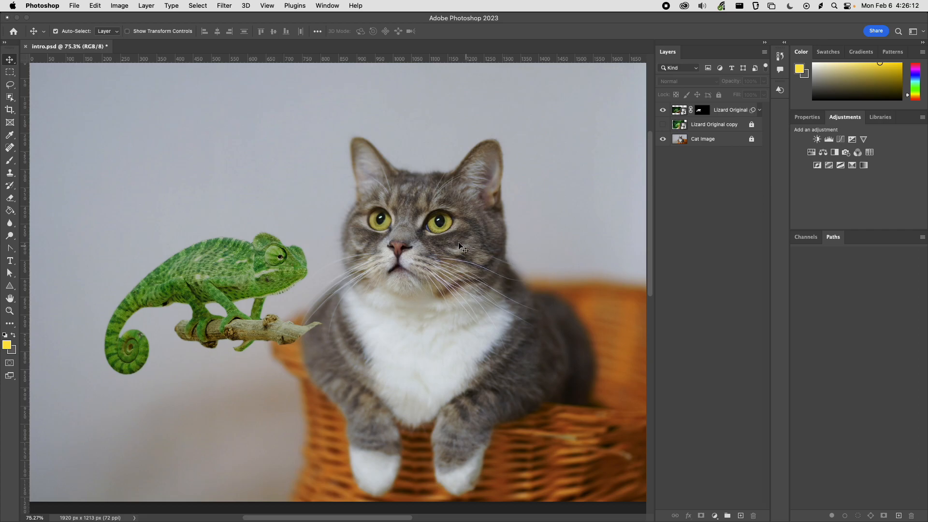
Add a Gradient Map adjustment layer above the Lizard Original and Cat Image layers.
scroll(448, 233, down, 2)
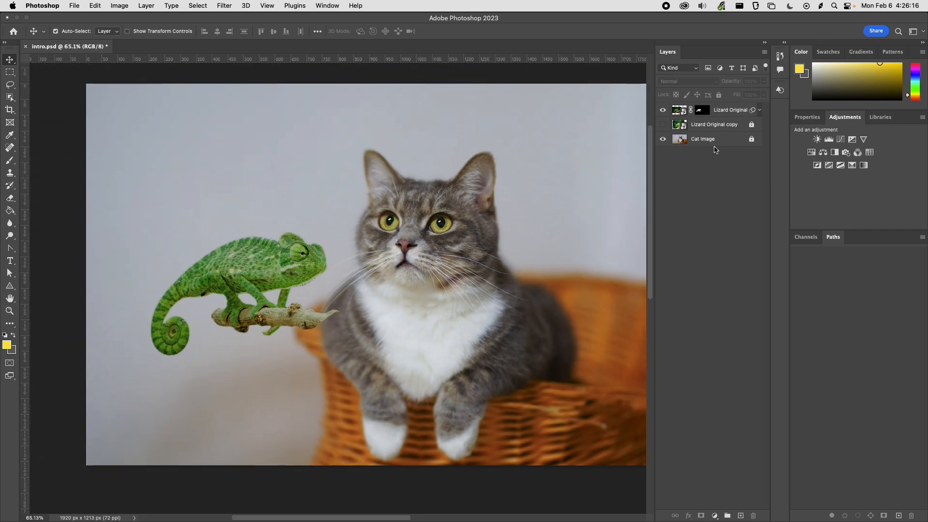
click(864, 166)
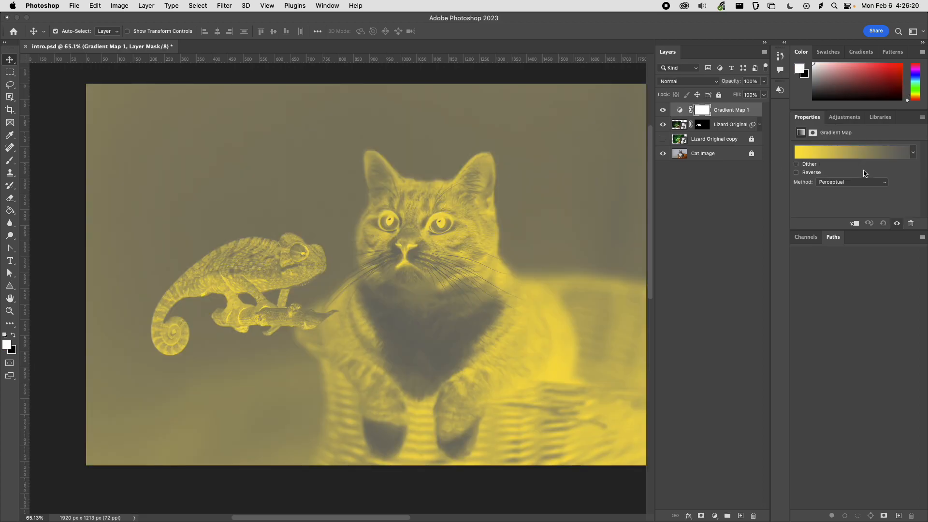
scroll(476, 219, down, 4)
scroll(477, 222, up, 2)
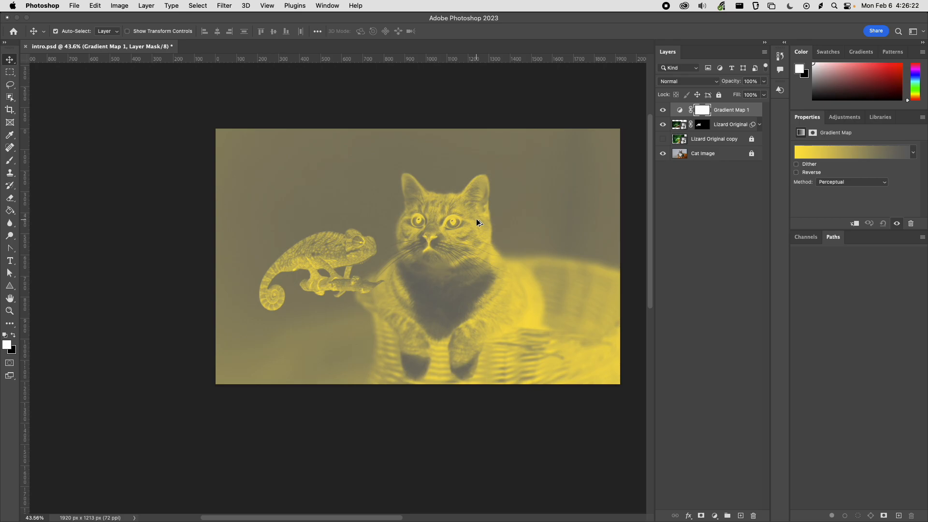
scroll(479, 222, up, 3)
scroll(480, 222, down, 1)
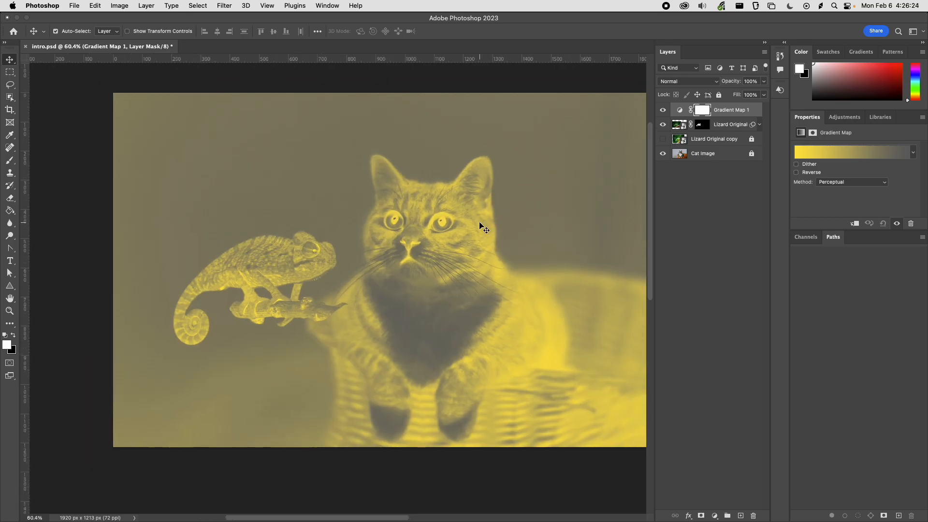
drag(514, 207, 469, 221)
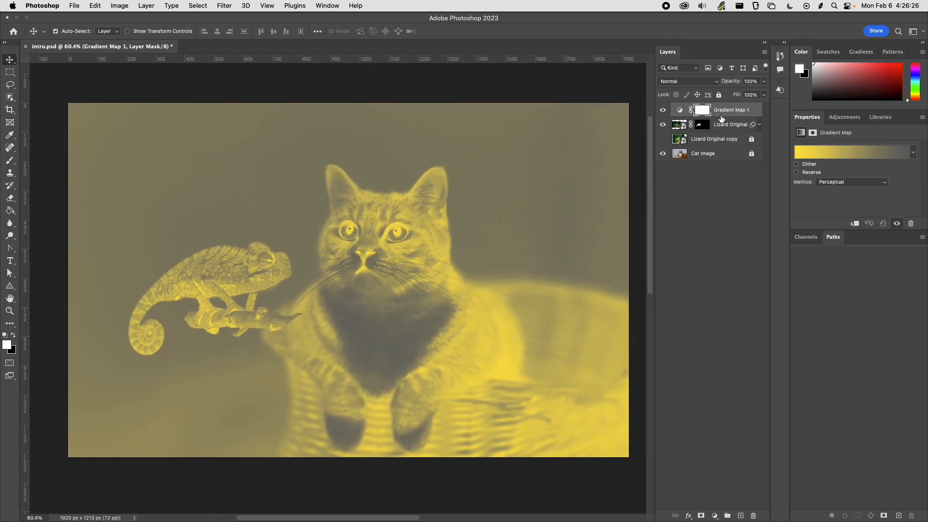
mouse_move(719, 112)
mouse_down()
mouse_move(719, 141)
mouse_move(724, 109)
mouse_up()
mouse_move(728, 113)
mouse_down()
mouse_move(727, 146)
mouse_move(725, 103)
mouse_up()
scroll(265, 312, up, 3)
scroll(265, 312, up, 3)
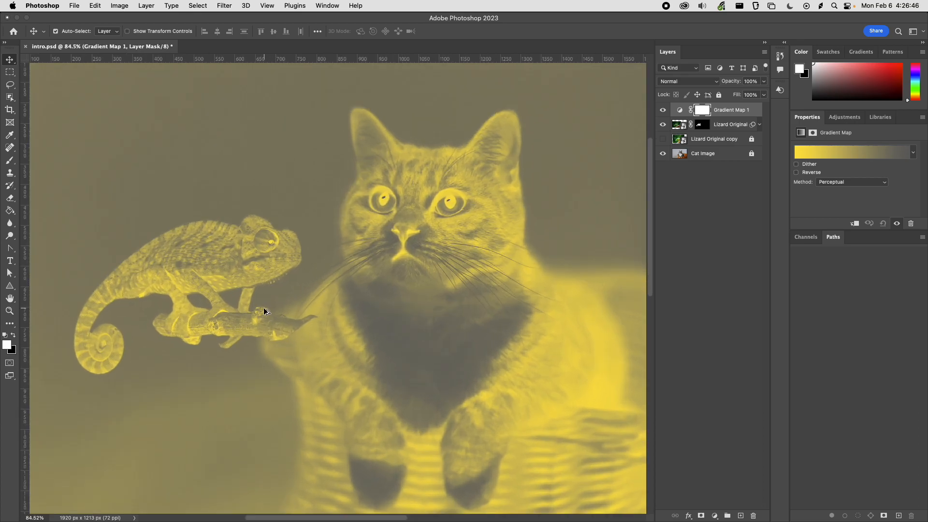
Compare the chameleon under the gradient map with and without the Lizard Original layer's smart filters.
click(760, 125)
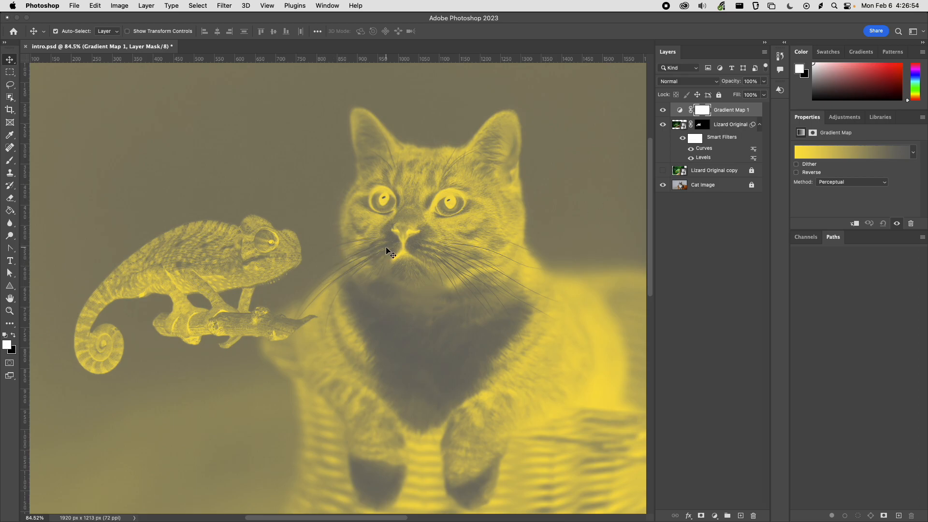
click(682, 138)
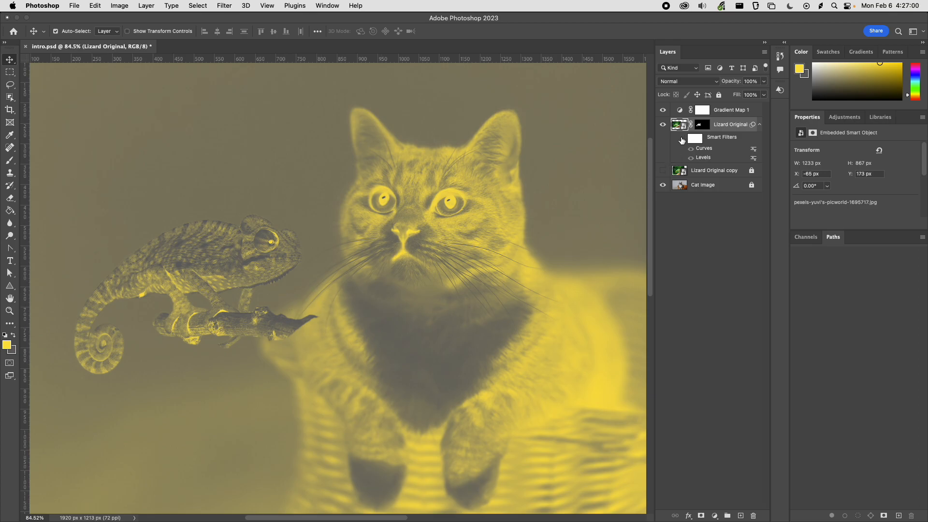
click(683, 138)
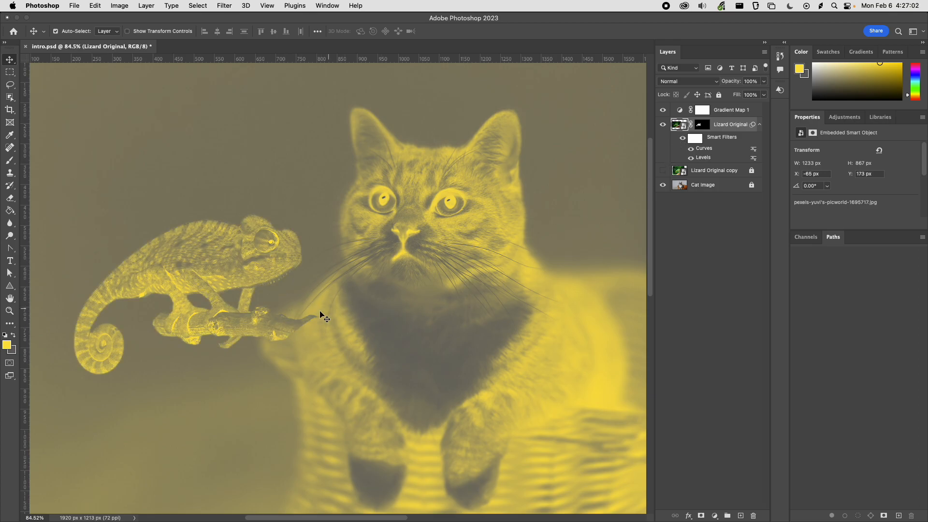
click(760, 125)
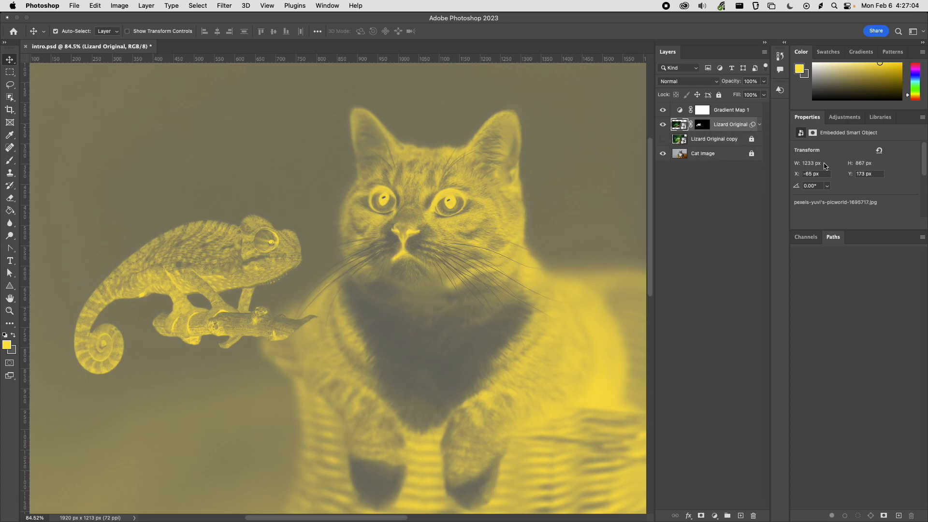
Apply the Pastels_03 preset from the Pastels group to the Gradient Map layer in the Gradient Editor.
click(729, 113)
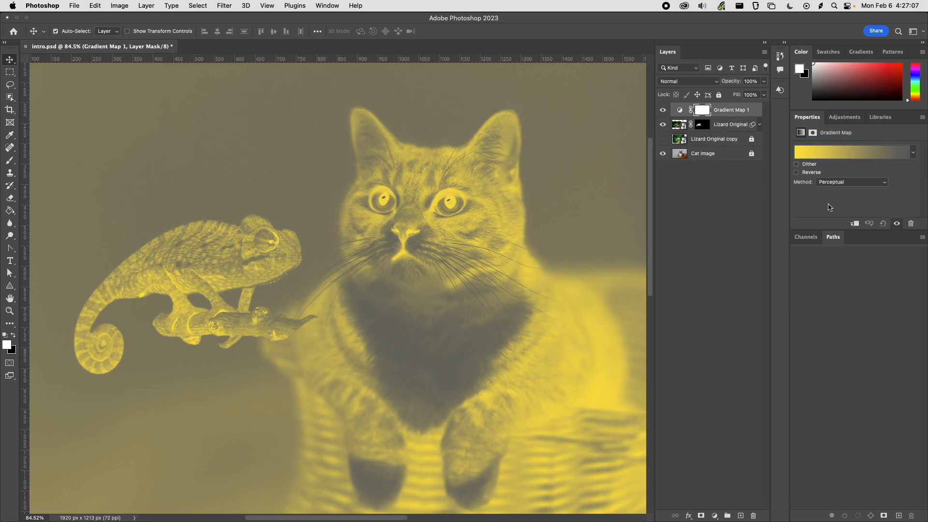
click(853, 154)
drag(480, 148, 673, 70)
drag(706, 108, 707, 145)
click(604, 131)
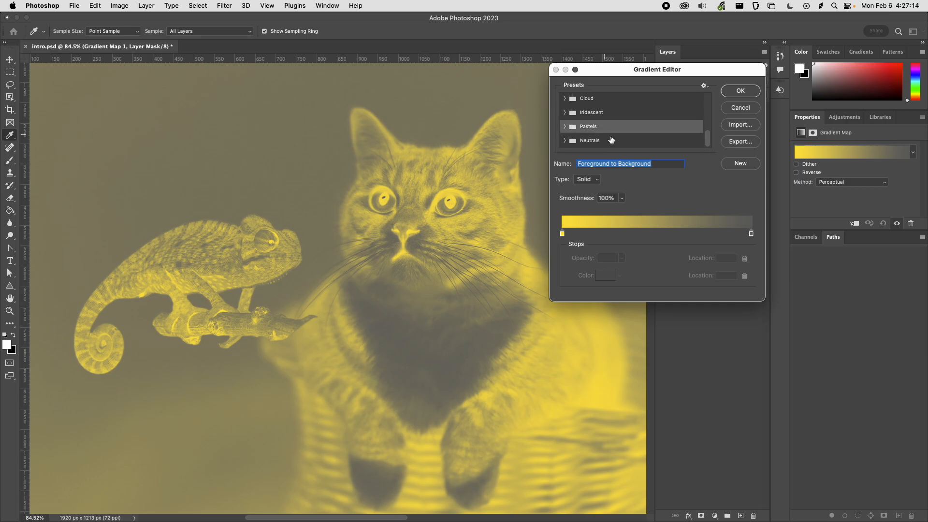
click(565, 126)
click(608, 141)
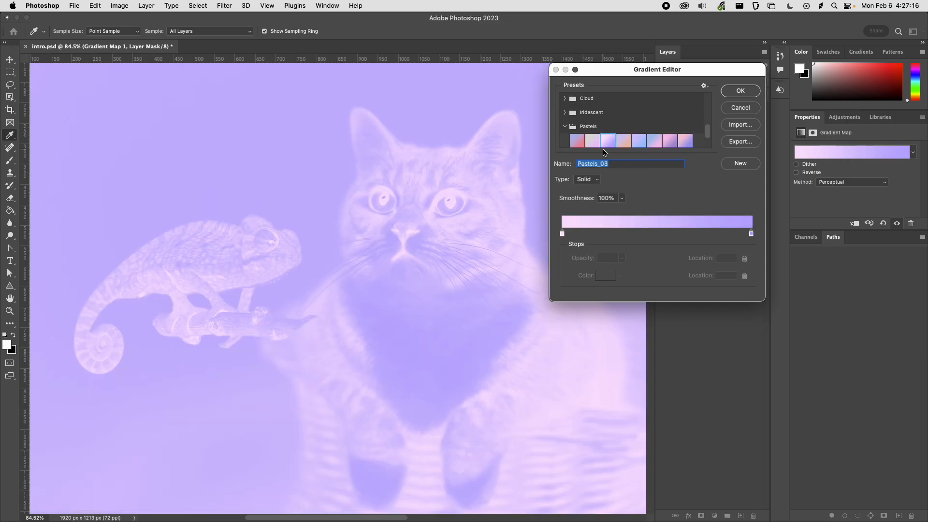
Pull the gradient's purple end stop inward and add another purple stop at location 53.
drag(751, 234, 691, 231)
click(630, 235)
drag(607, 235, 663, 234)
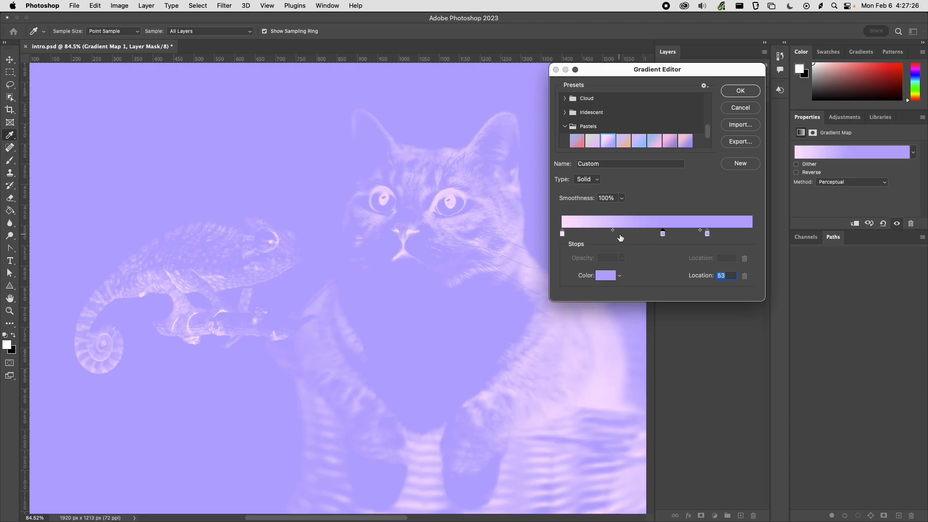
Recolor the gradient's first stop to dark gray #212121 and apply the edited gradient.
double_click(562, 234)
click(586, 130)
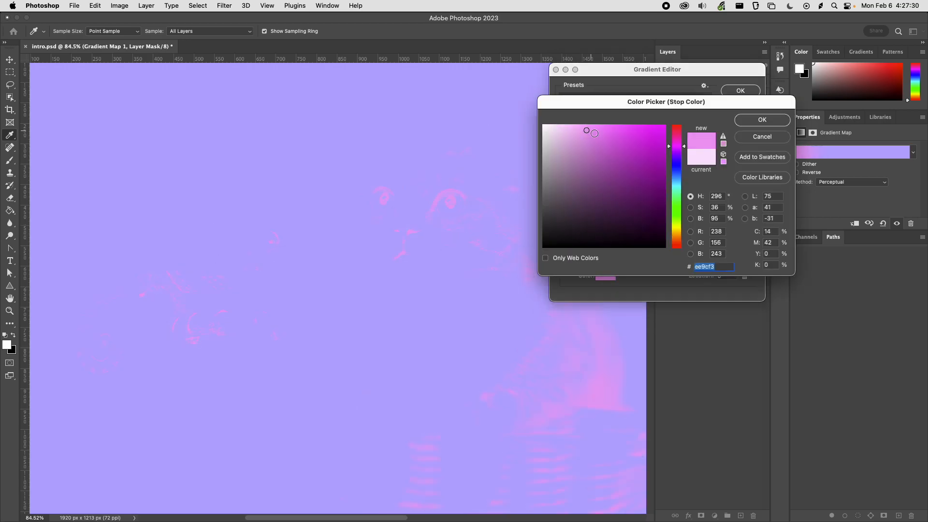
click(567, 149)
click(544, 155)
mouse_move(550, 156)
mouse_down()
mouse_move(541, 125)
mouse_move(524, 236)
mouse_move(543, 131)
mouse_move(514, 234)
mouse_move(520, 240)
mouse_move(542, 225)
mouse_move(543, 234)
mouse_up()
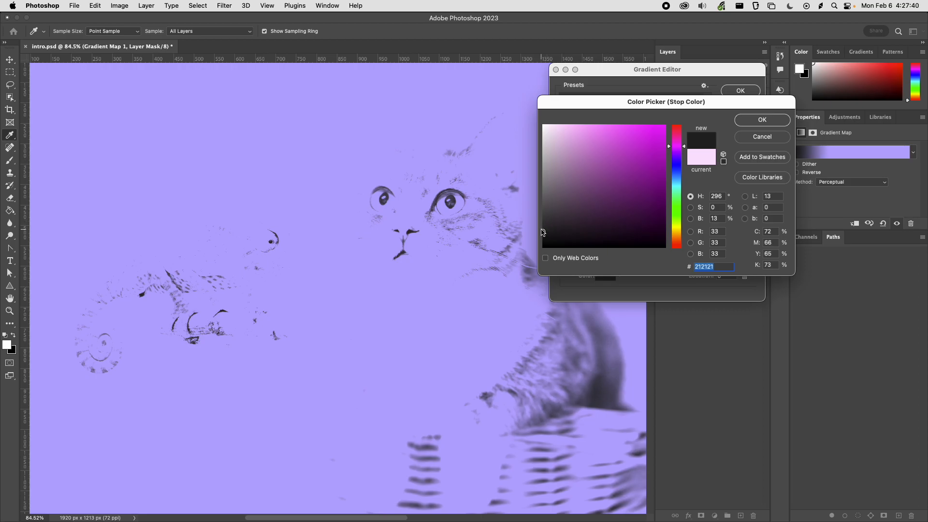
click(772, 120)
click(749, 92)
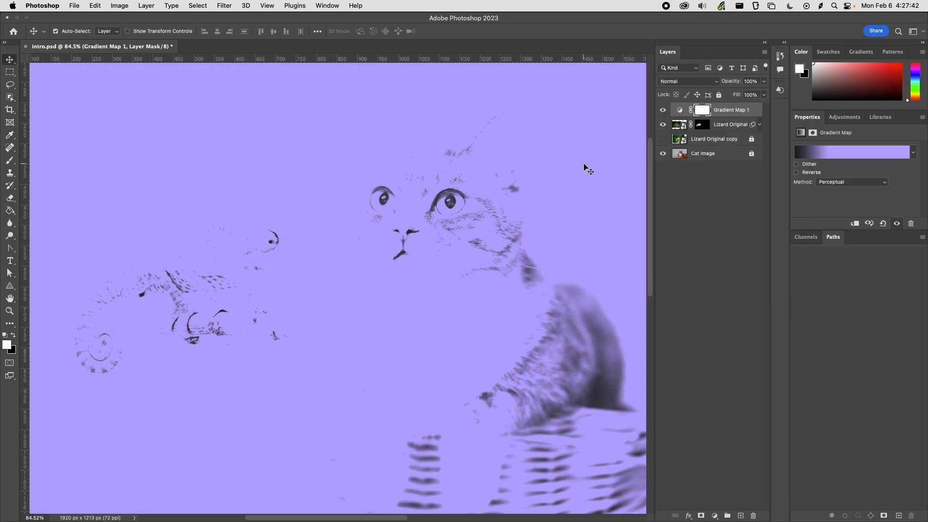
Examine up close how the gradient's dark tones map onto the cat's eyes, nose and fur.
scroll(499, 193, up, 5)
scroll(398, 219, down, 5)
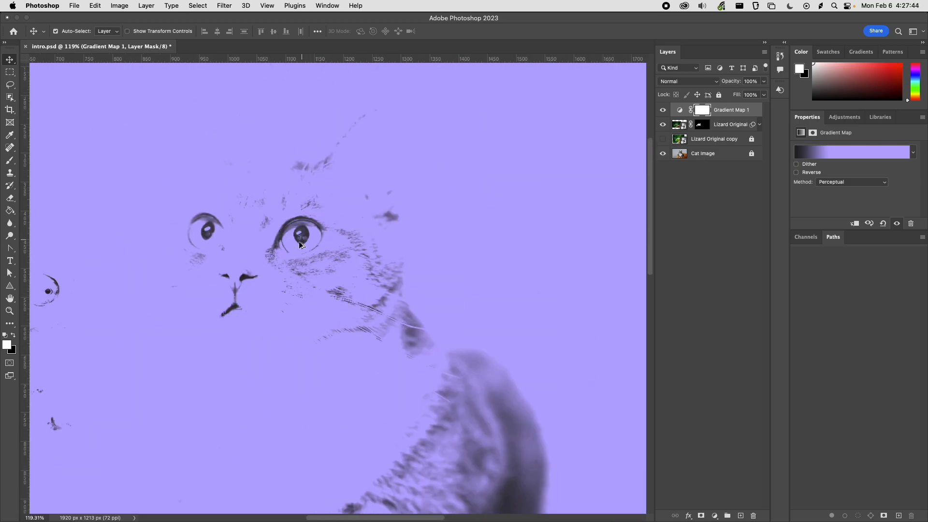
scroll(347, 250, up, 1)
scroll(349, 249, up, 3)
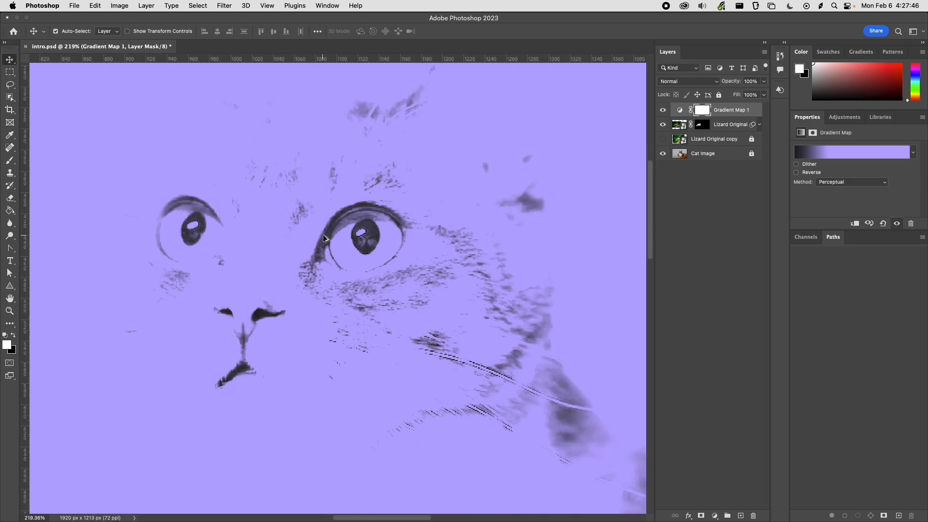
scroll(372, 247, up, 2)
scroll(375, 250, up, 1)
scroll(375, 251, down, 4)
scroll(363, 248, up, 3)
scroll(359, 248, down, 5)
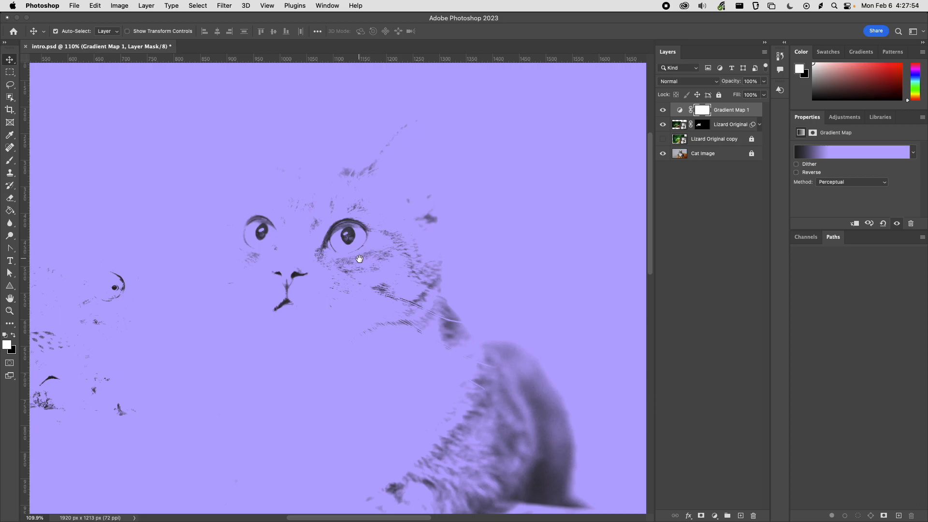
drag(360, 259, 463, 216)
Return the gradient's end stop to location 100, shift the nearest purple stop toward the dark stop, and remove the middle purple stop.
click(865, 153)
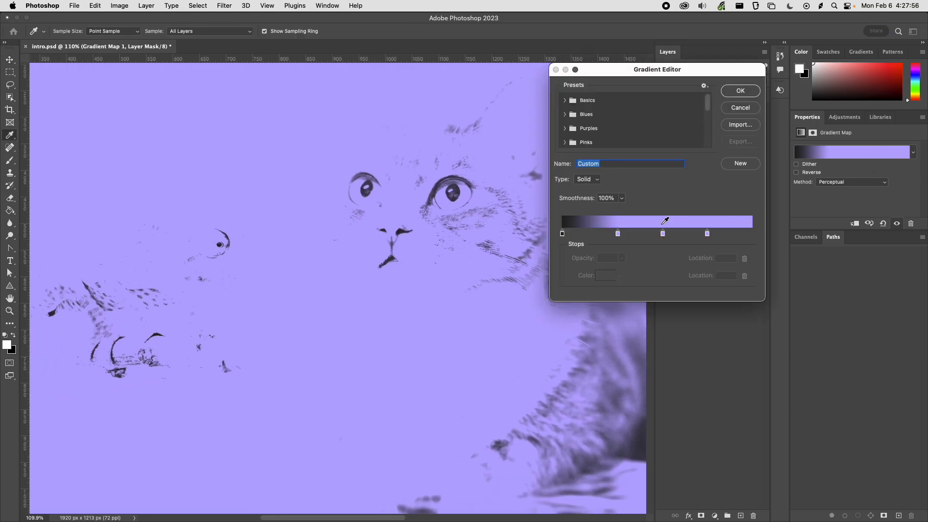
drag(706, 234, 753, 235)
drag(618, 234, 599, 235)
drag(663, 234, 650, 281)
Set the inner purple gradient stop's color to #775edf.
double_click(599, 234)
drag(624, 180, 594, 156)
drag(597, 155, 614, 140)
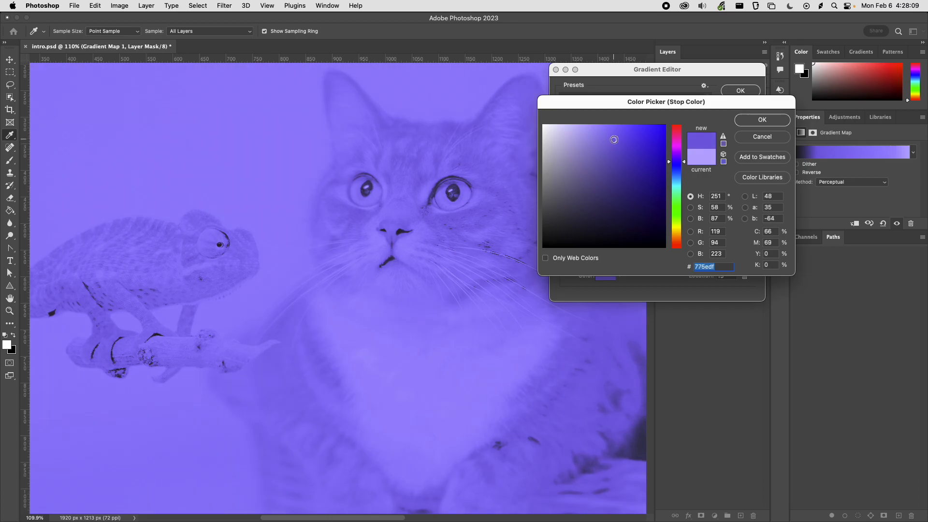
click(762, 120)
Set the gradient's end stop to light lavender #d1c8fc and apply the gradient to the adjustment layer.
double_click(753, 236)
click(583, 134)
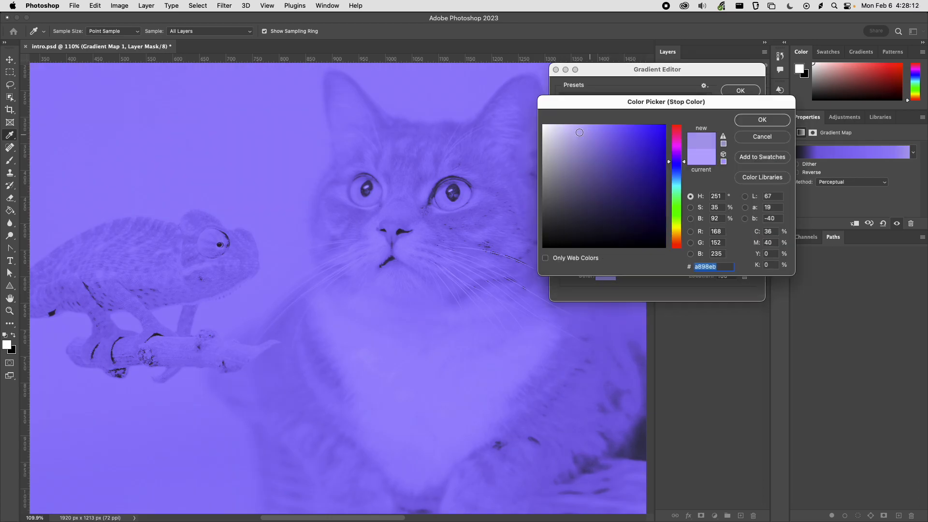
click(568, 127)
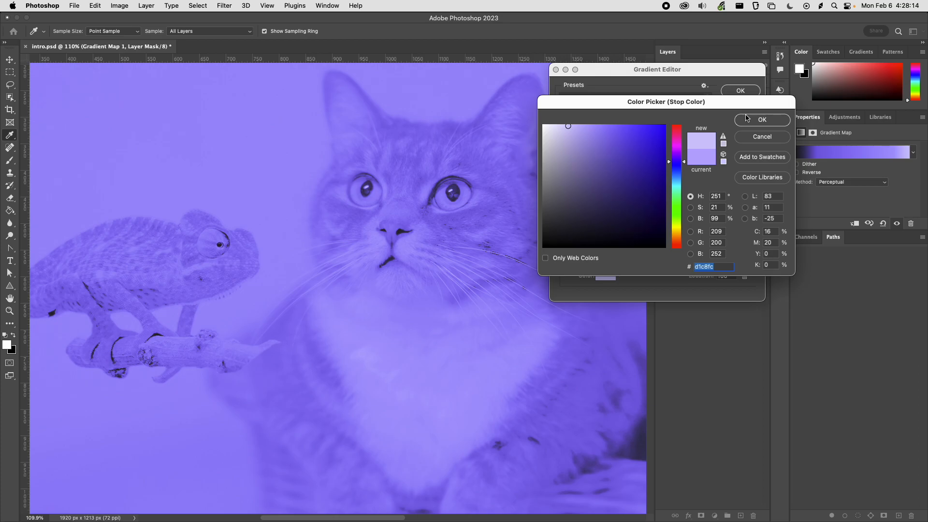
click(745, 118)
scroll(379, 224, down, 5)
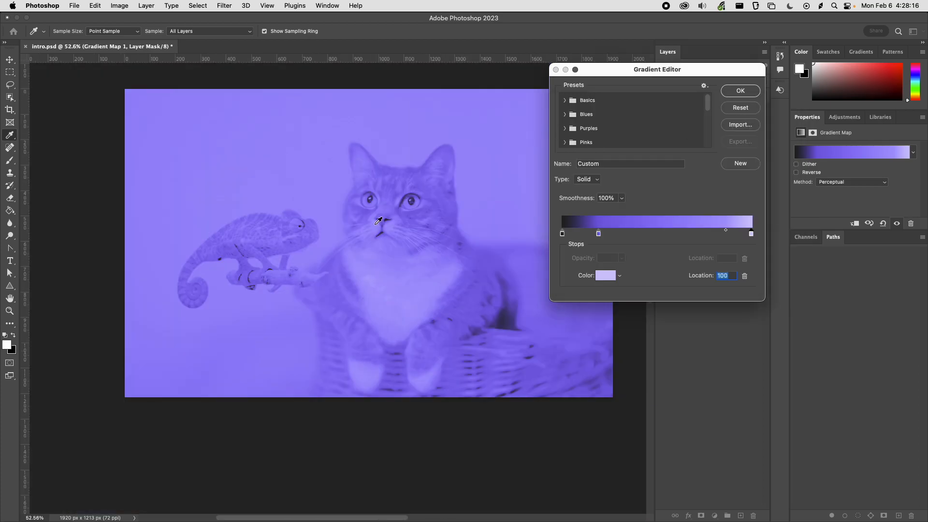
scroll(379, 221, up, 10)
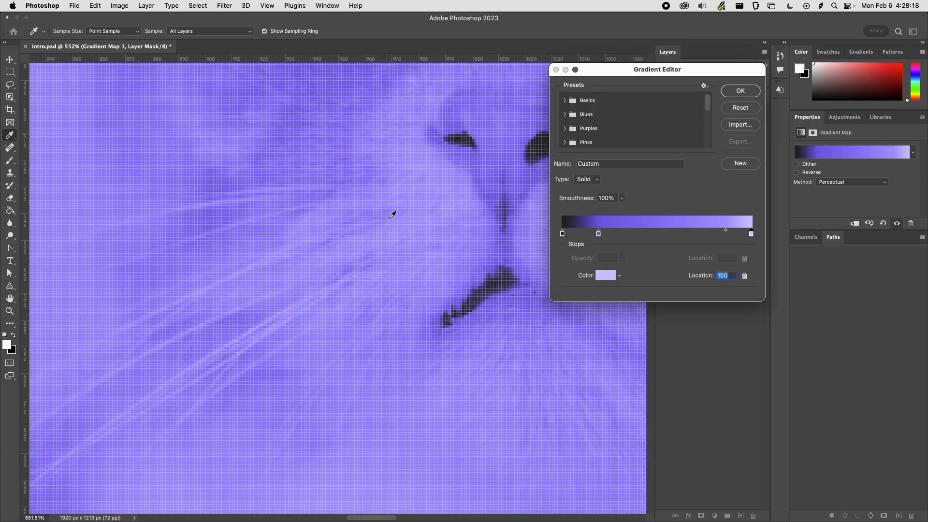
scroll(392, 215, up, 1)
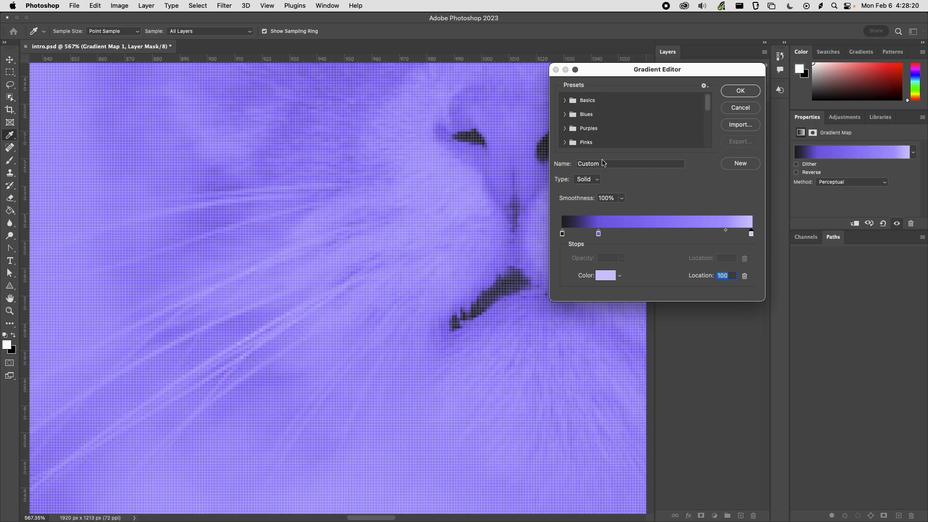
click(740, 91)
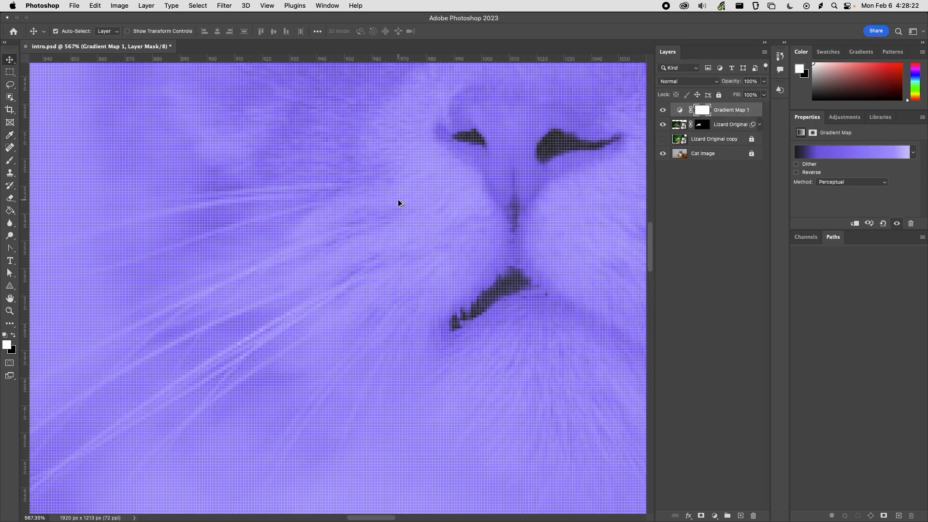
Compare the composite with and without the Gradient Map layer, and save the document.
scroll(400, 202, down, 10)
drag(442, 192, 430, 225)
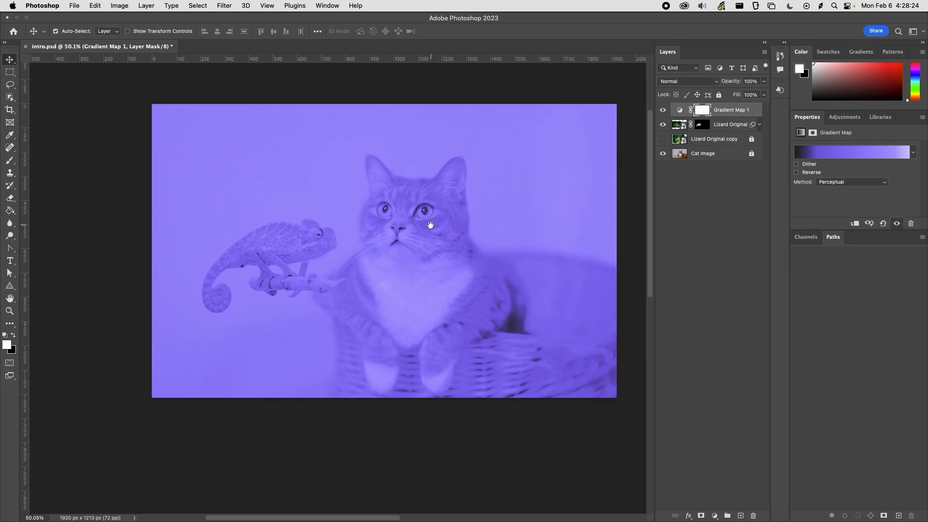
scroll(360, 226, up, 2)
click(663, 112)
click(663, 112)
click(663, 111)
click(664, 111)
key(super+s)
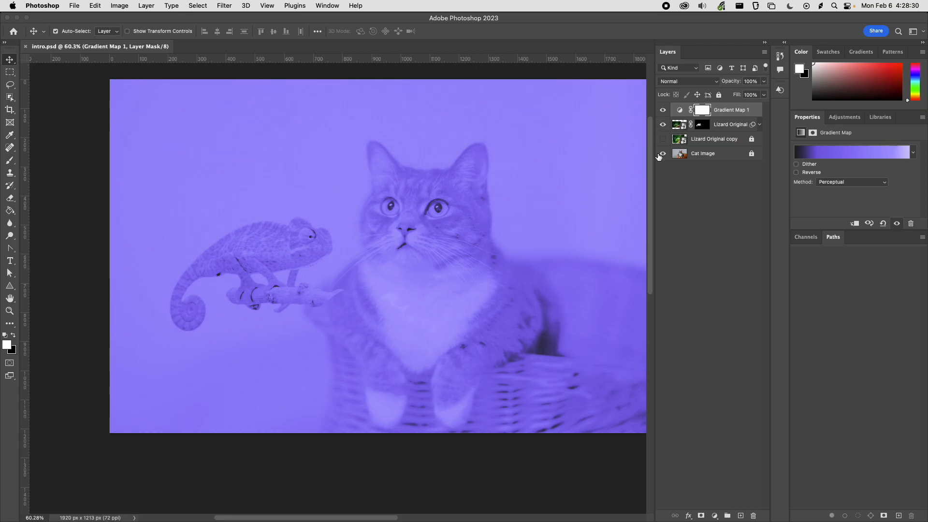
Highlight the "Blending" line in the TextEdit outline and return to Photoshop.
key(super+Tab)
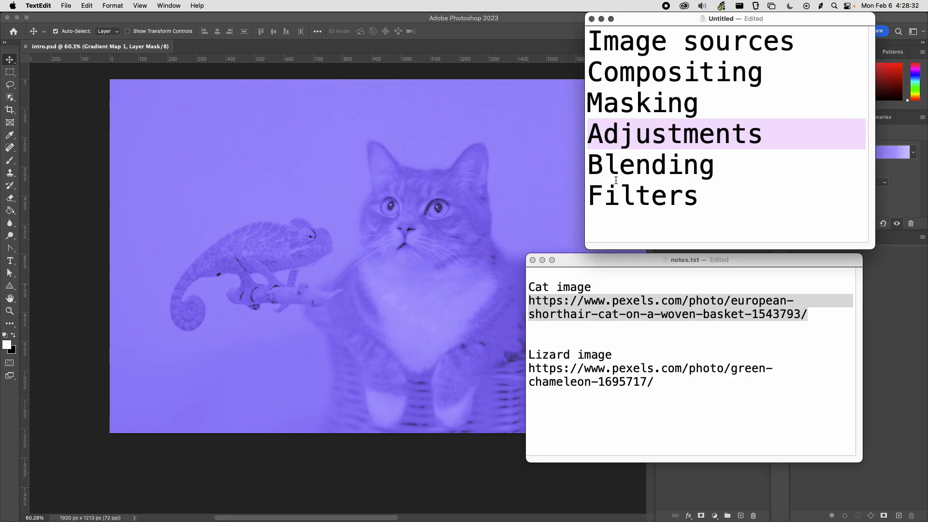
double_click(635, 171)
key(super+Tab)
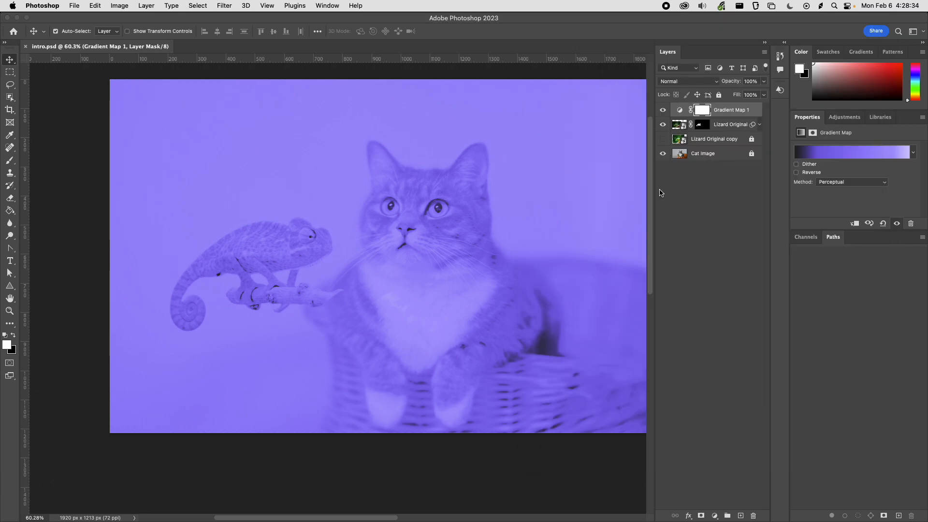
Look at the blend mode choices for the Gradient Map layer, and select the Lizard Original and Cat Image layers in turn.
click(731, 113)
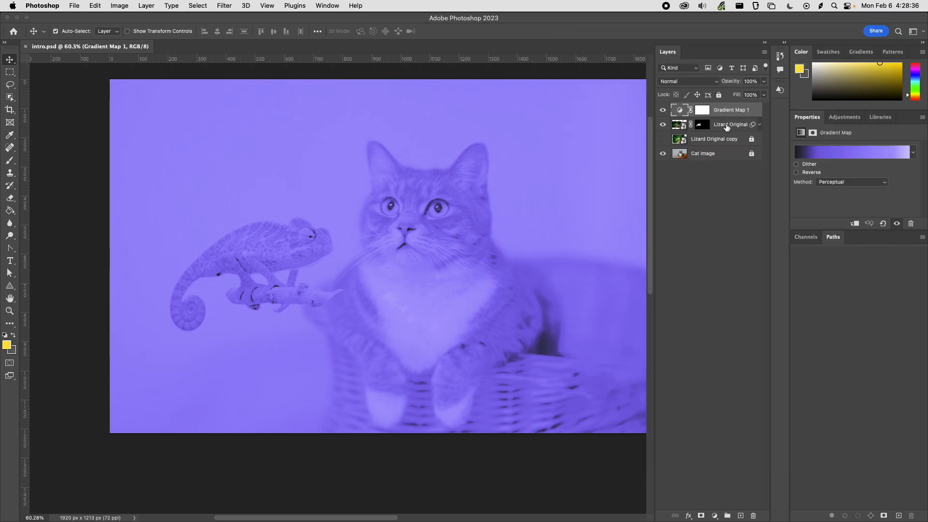
click(726, 115)
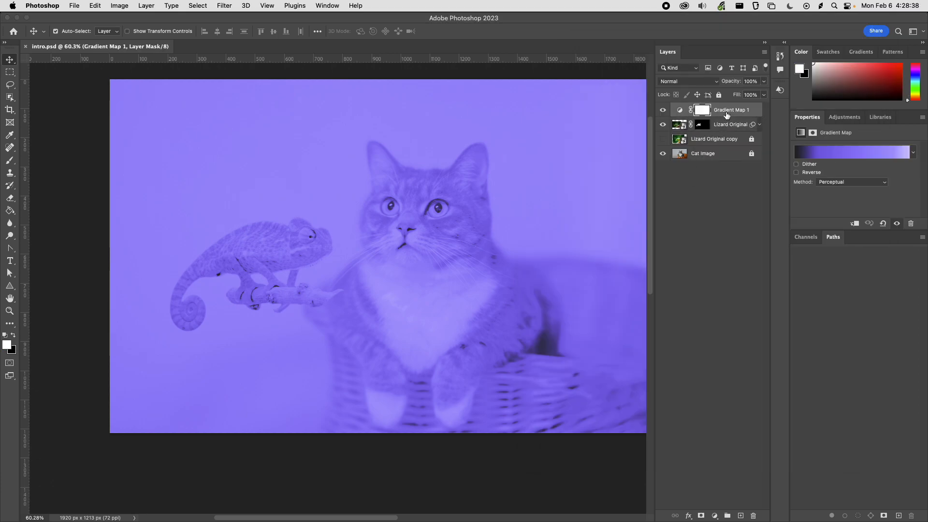
click(678, 82)
click(682, 81)
click(699, 82)
click(705, 83)
click(730, 127)
click(724, 151)
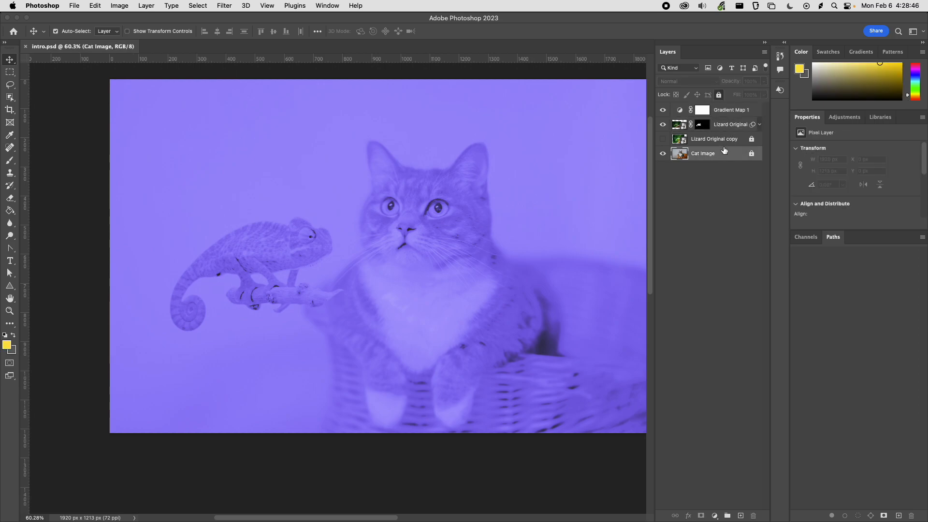
Try a lower opacity on the Lizard Original layer and restore it to 100%.
click(725, 128)
click(764, 82)
mouse_move(756, 93)
mouse_down()
mouse_move(719, 94)
mouse_move(750, 95)
mouse_up()
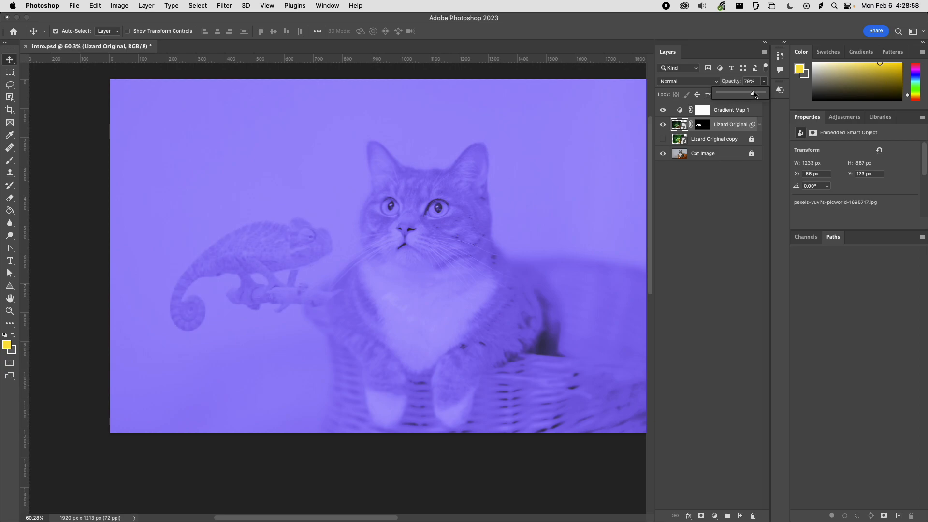
drag(756, 98, 765, 96)
Hide the Gradient Map layer, preview blend modes on the Lizard Original layer, keep it on Normal, and show the Gradient Map layer again.
click(744, 111)
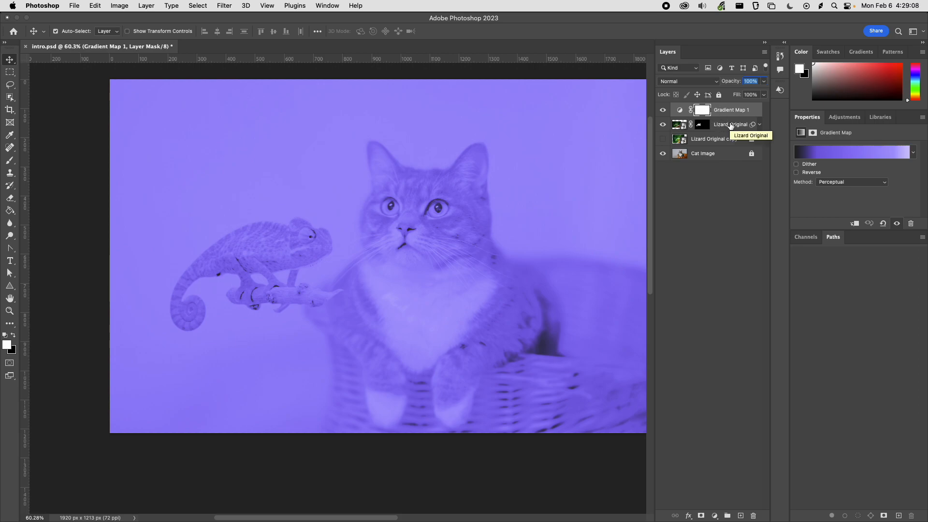
click(663, 110)
click(735, 126)
click(705, 83)
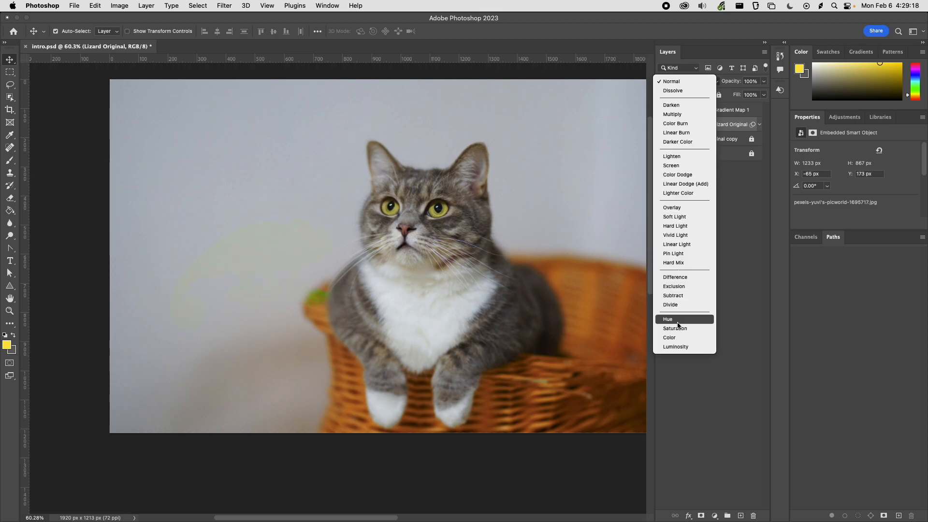
click(672, 81)
click(663, 110)
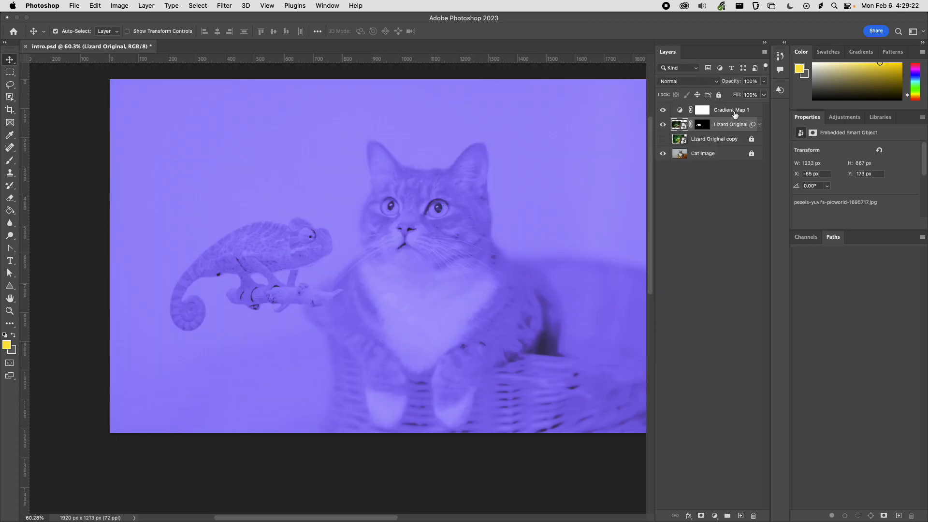
Try different opacity levels on the Gradient Map layer and return it to 100%.
click(735, 112)
click(764, 81)
drag(762, 93, 788, 97)
click(764, 82)
click(737, 85)
Set the Gradient Map layer's blend mode to Soft Light and its opacity to 75%, and deselect the layer.
click(698, 81)
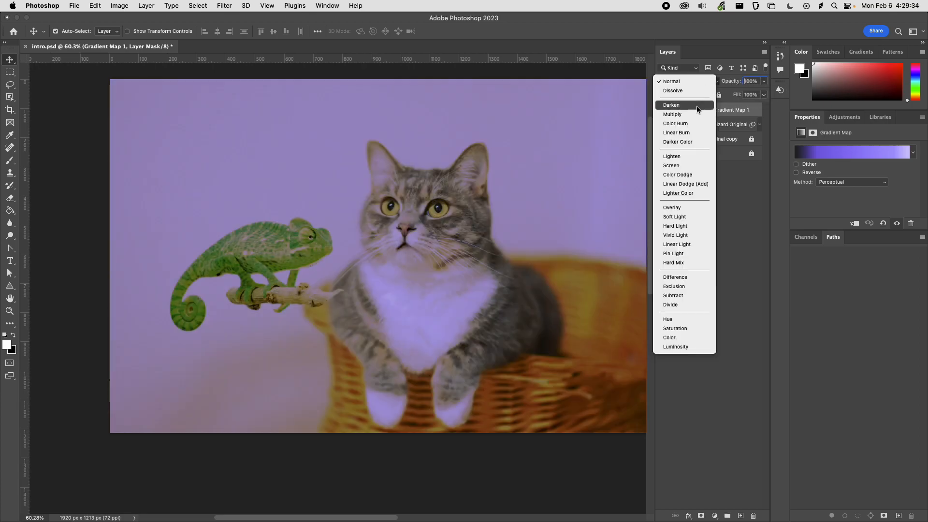
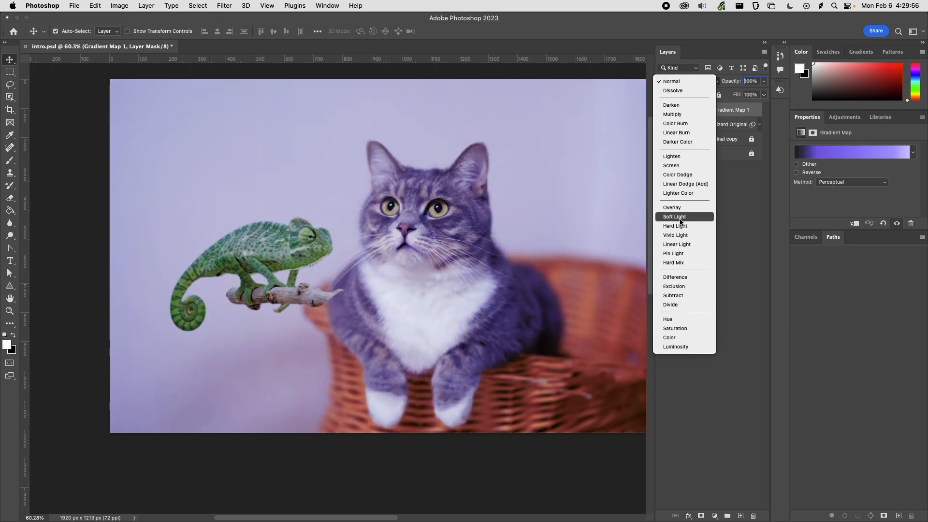
click(681, 218)
click(763, 81)
mouse_move(761, 87)
mouse_down()
mouse_move(743, 94)
mouse_move(752, 97)
mouse_up()
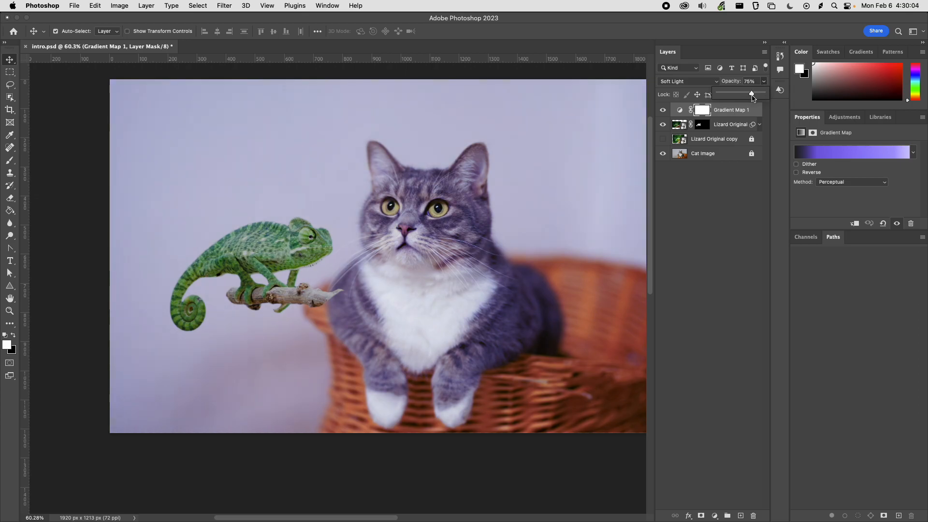
click(709, 193)
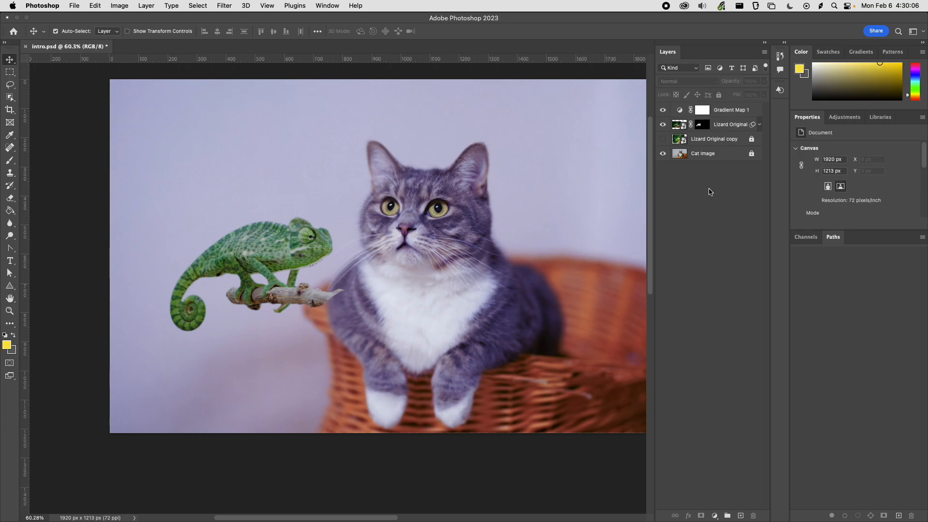
Compare the composite with and without the Soft Light gradient map, and save the document.
click(663, 110)
key(super+s)
drag(457, 210, 428, 214)
Highlight the "Filters" line in the TextEdit outline, and return to Photoshop with the Gradient Map layer selected.
key(super+Tab)
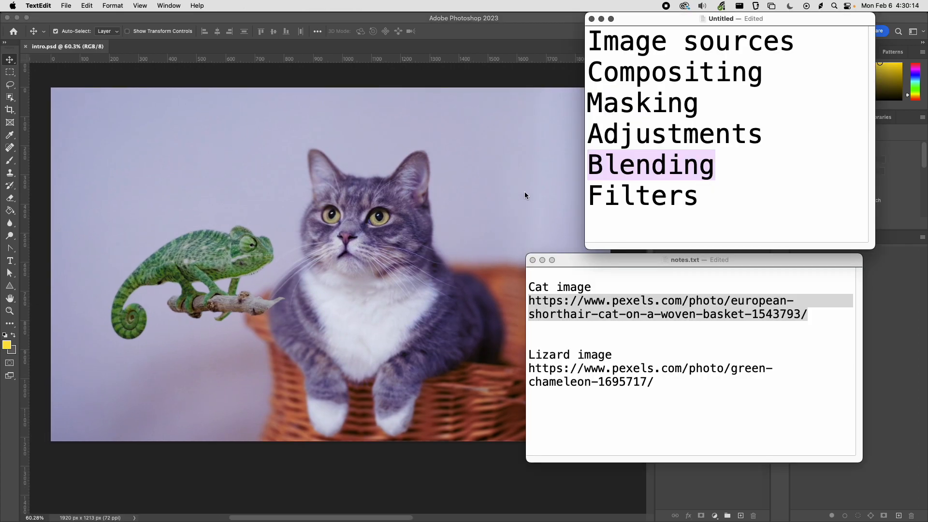
click(619, 170)
double_click(638, 169)
drag(699, 197, 594, 192)
key(super+Tab)
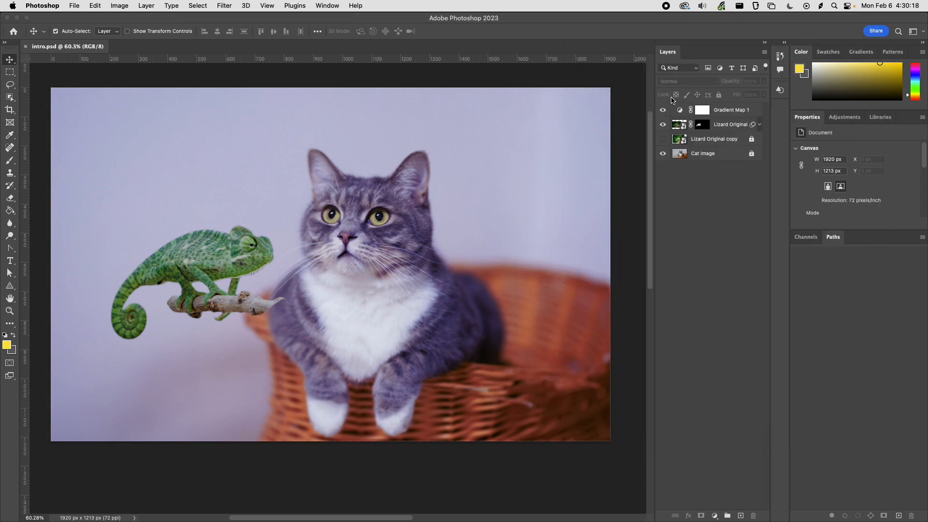
click(728, 116)
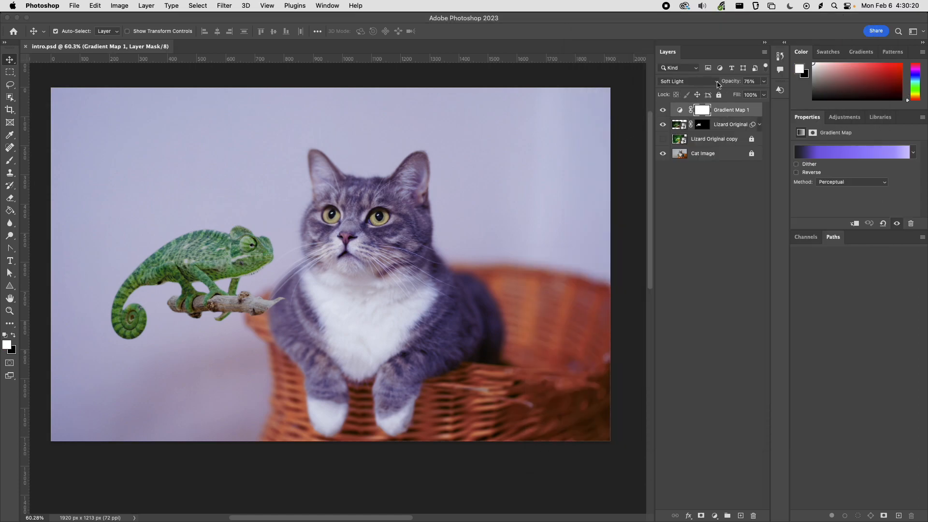
key(super+Tab)
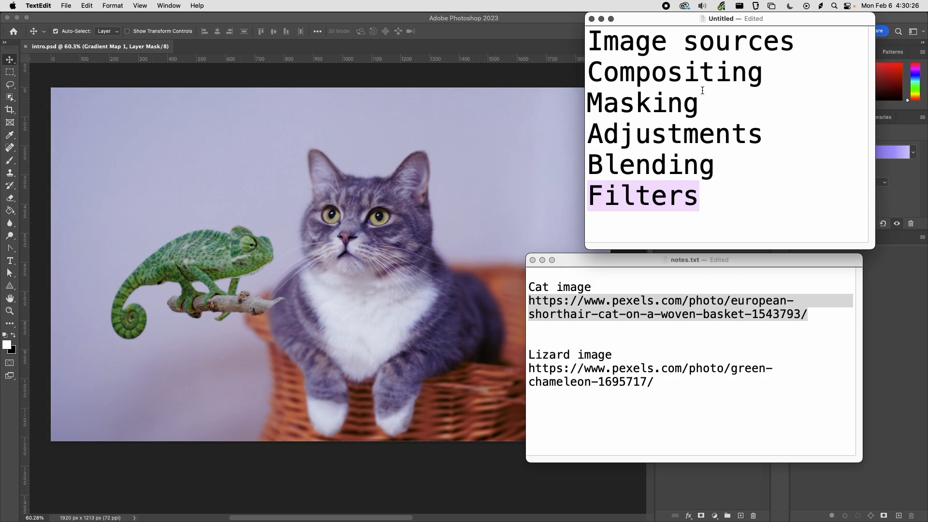
key(super+Tab)
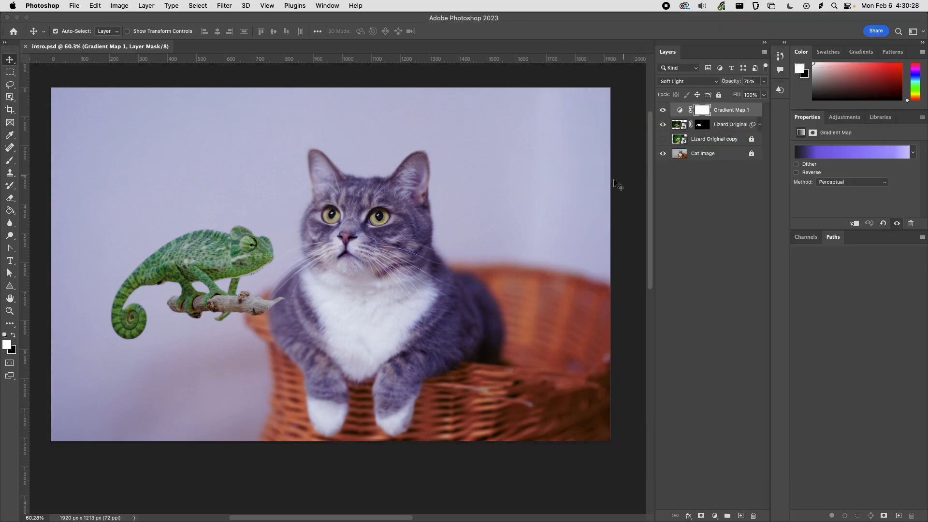
Duplicate the Cat Image layer as "Cat Image copy" in intro.psd and unlock the copy.
scroll(313, 229, up, 2)
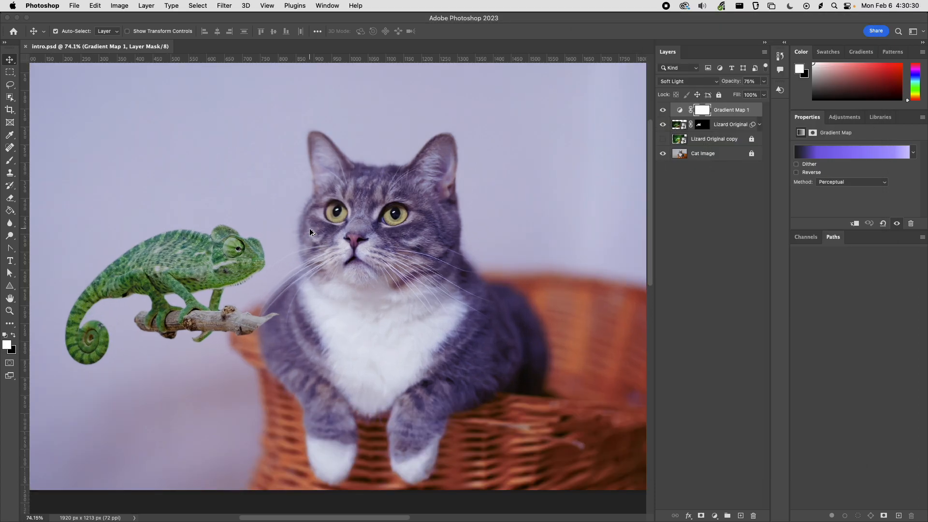
drag(308, 222, 379, 218)
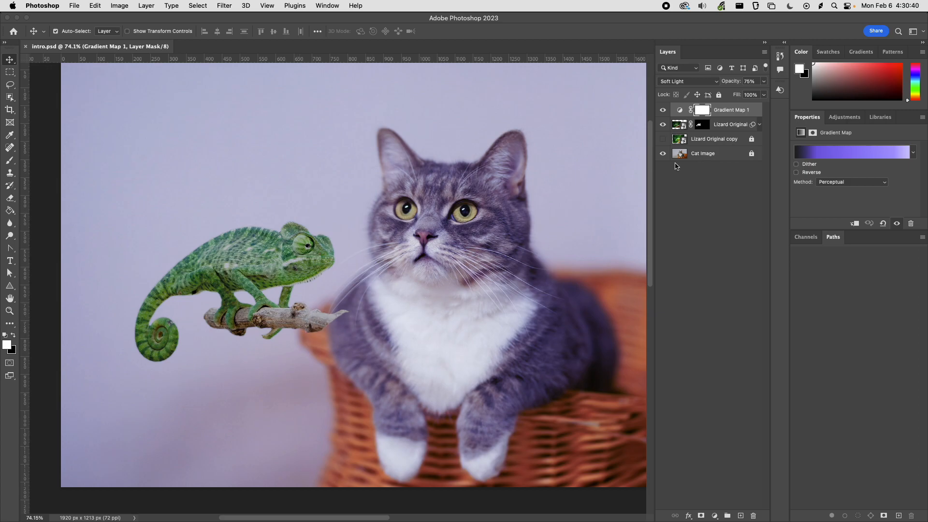
click(710, 156)
right_click(708, 156)
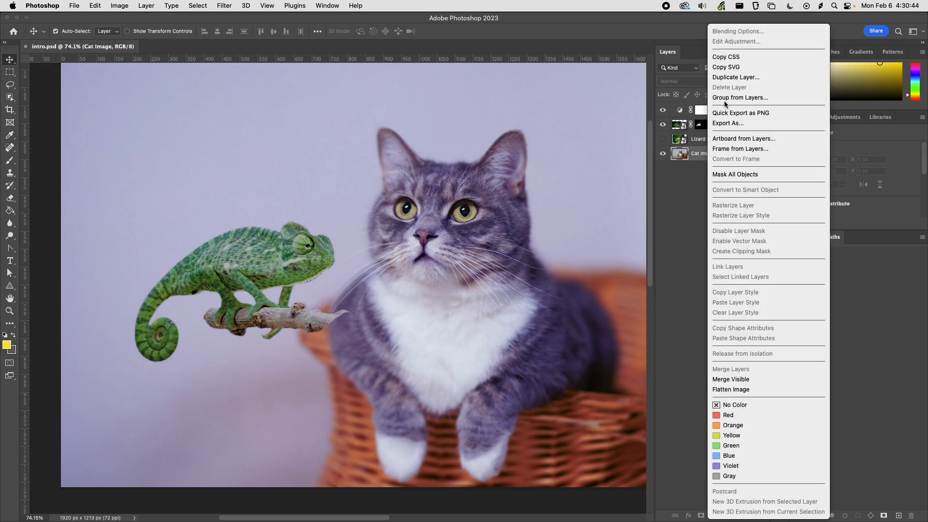
click(731, 78)
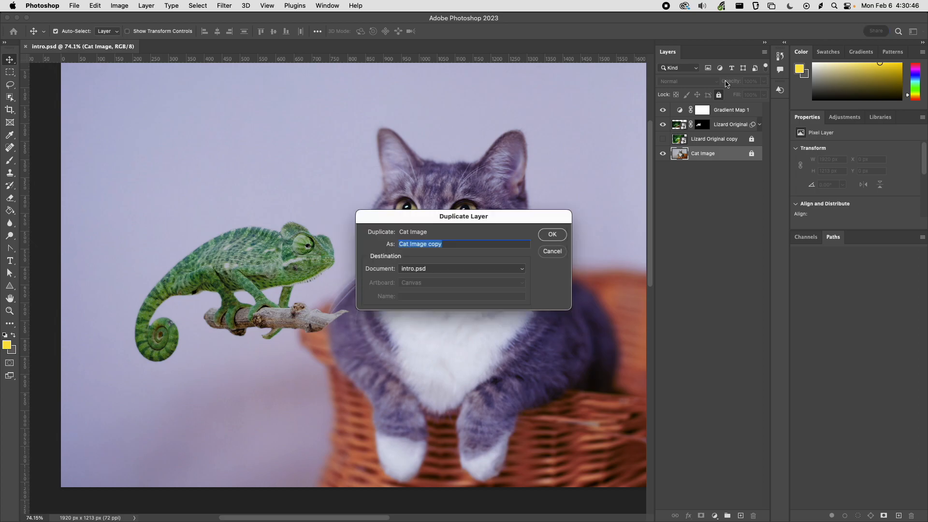
click(561, 236)
click(752, 154)
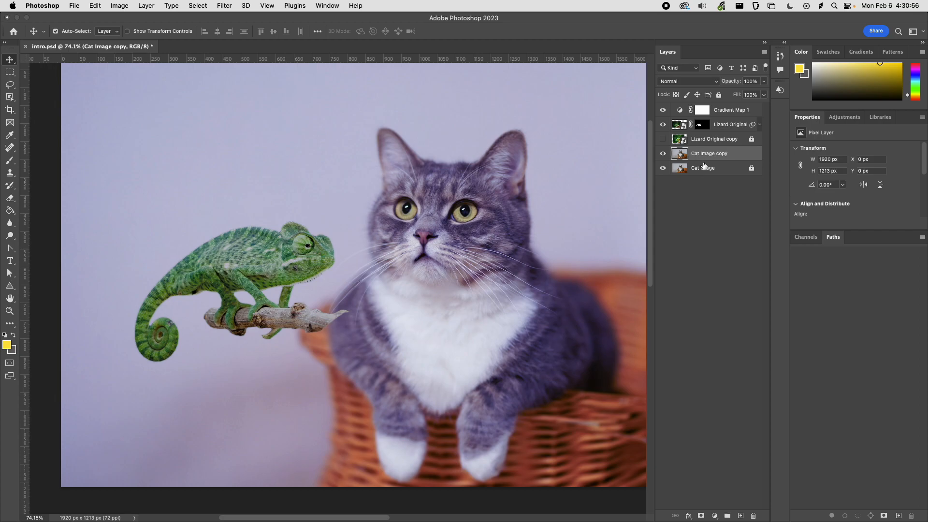
Bring the whole composite into view and switch to the Object Selection tool for the Cat Image copy layer.
scroll(459, 244, down, 7)
scroll(479, 245, up, 1)
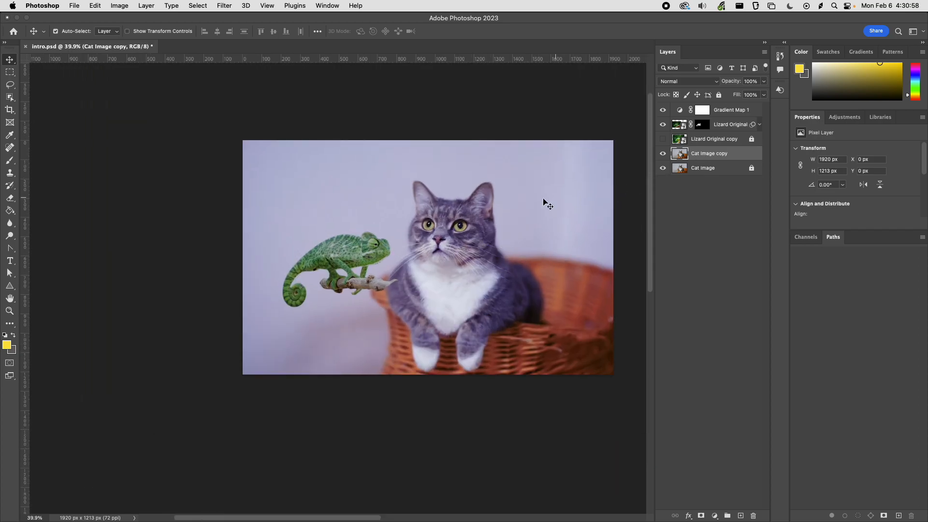
scroll(502, 213, up, 2)
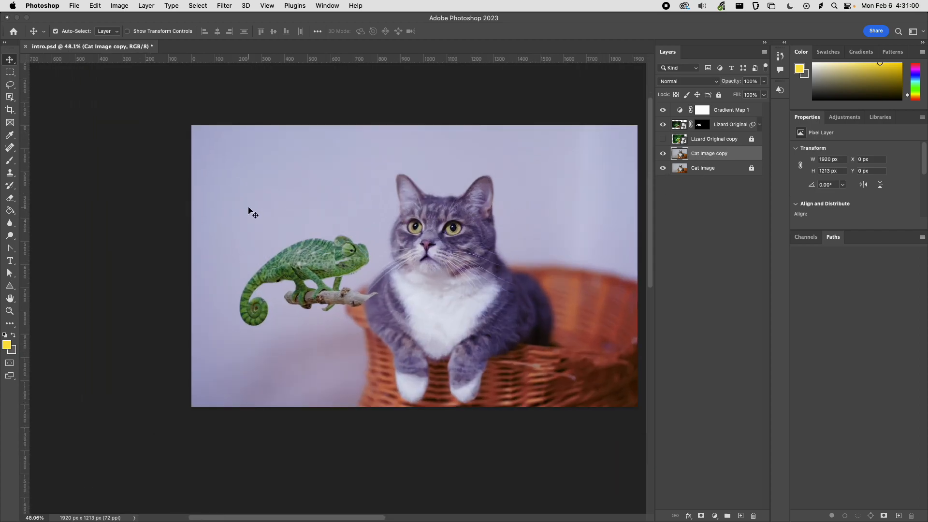
key(w)
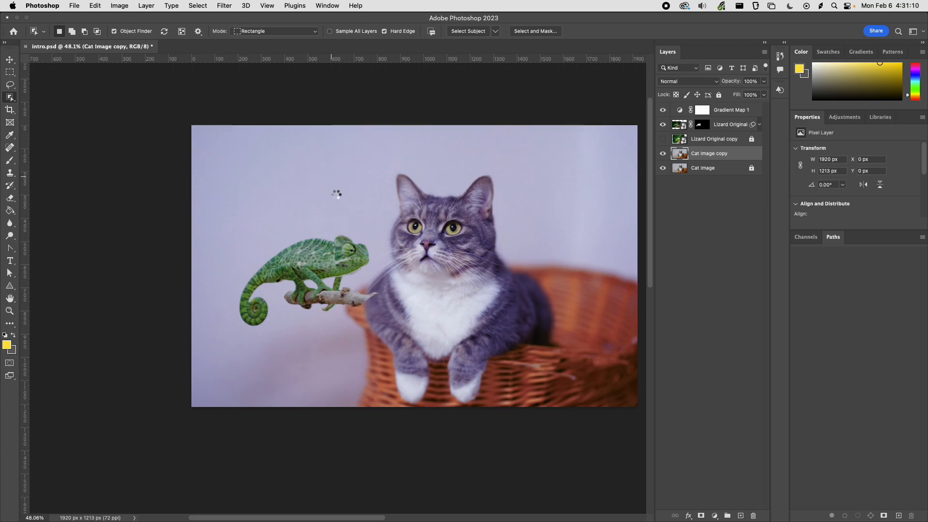
Try rectangular object selections on the empty wall area above the chameleon.
drag(312, 187, 315, 190)
drag(263, 162, 335, 201)
drag(339, 152, 248, 203)
drag(367, 150, 222, 221)
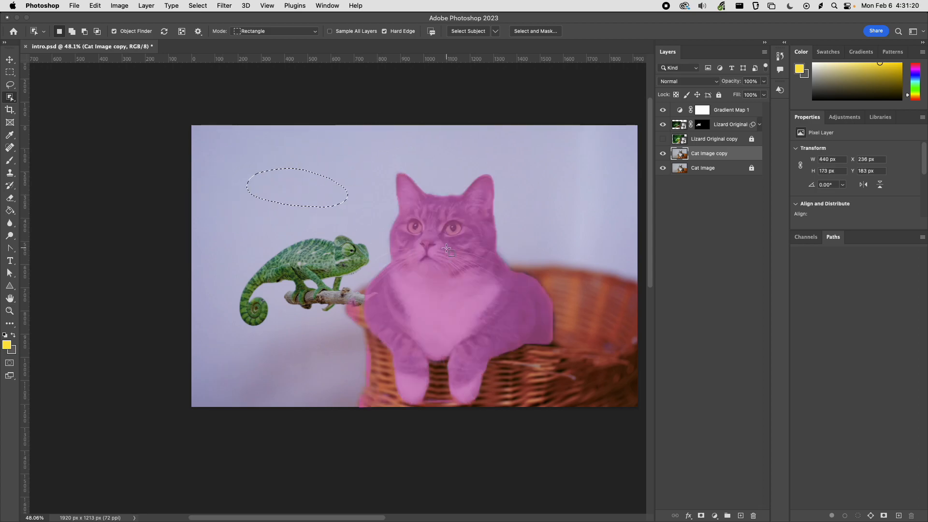
Select the cat, add the basket to the selection, and turn the selection into a layer mask on Cat Image copy.
click(527, 297)
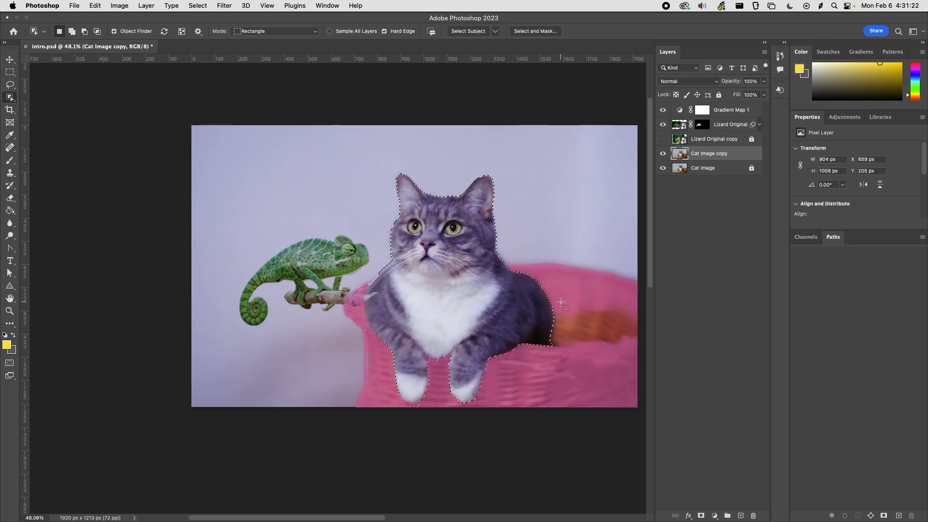
key(shift)
shift+click(561, 302)
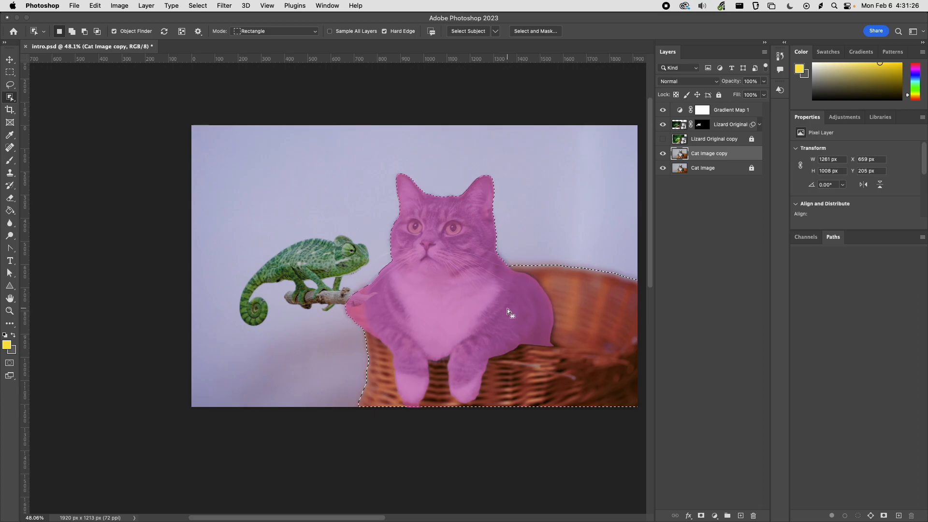
scroll(495, 309, up, 3)
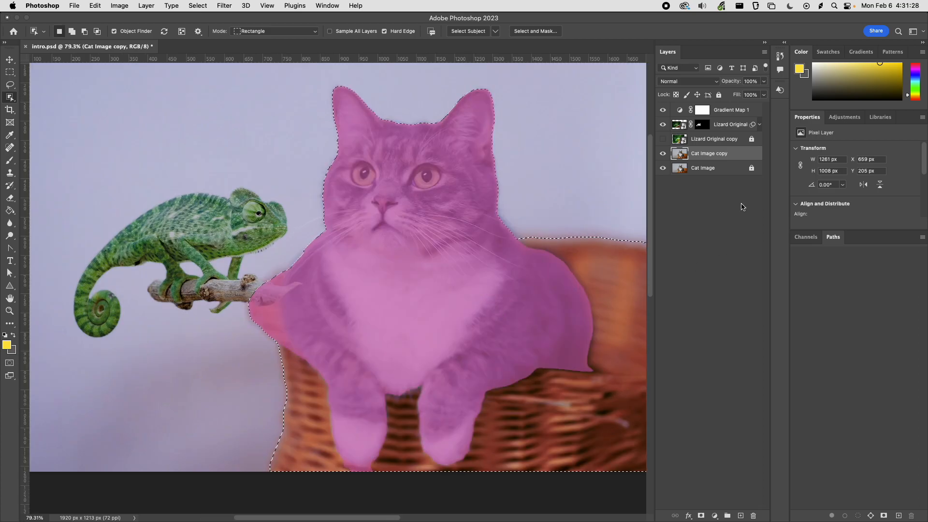
click(701, 516)
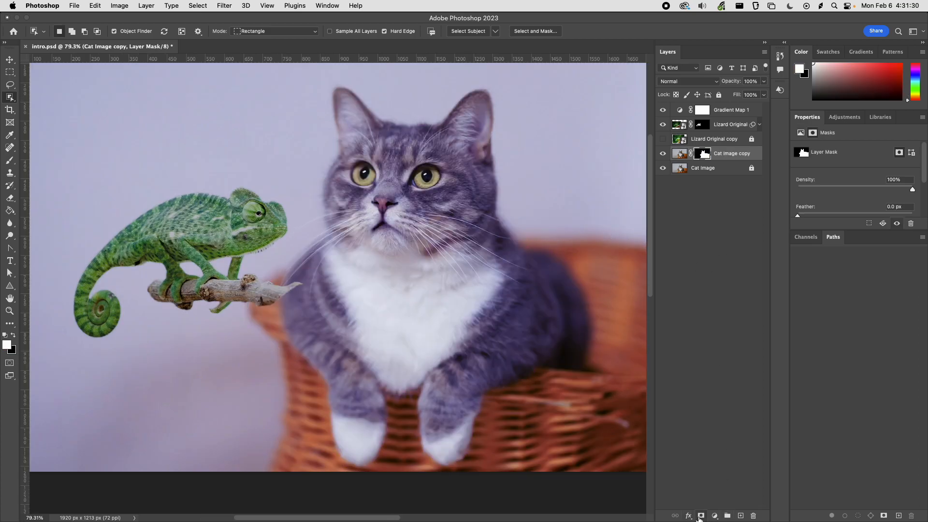
Move the masked Cat Image copy layer above the Lizard Original layer and check how the basket overlaps the branch.
scroll(450, 263, down, 1)
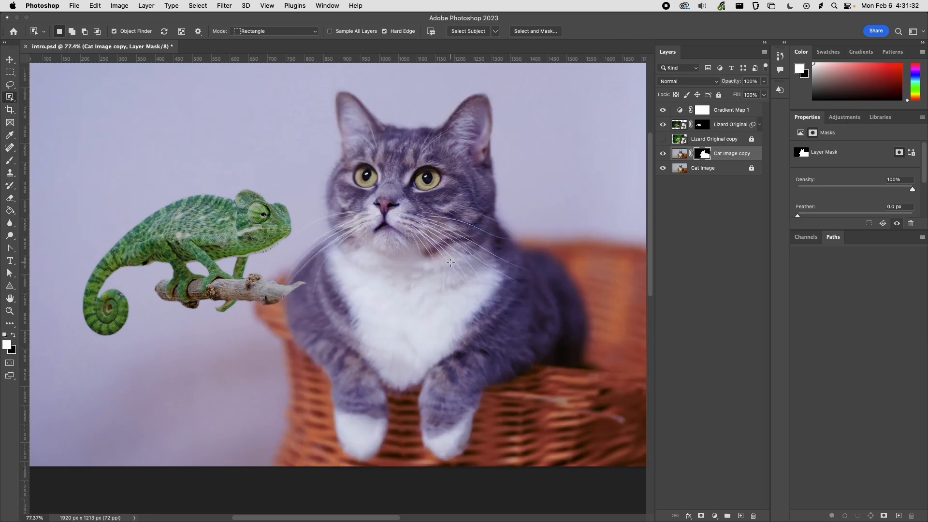
scroll(465, 261, down, 10)
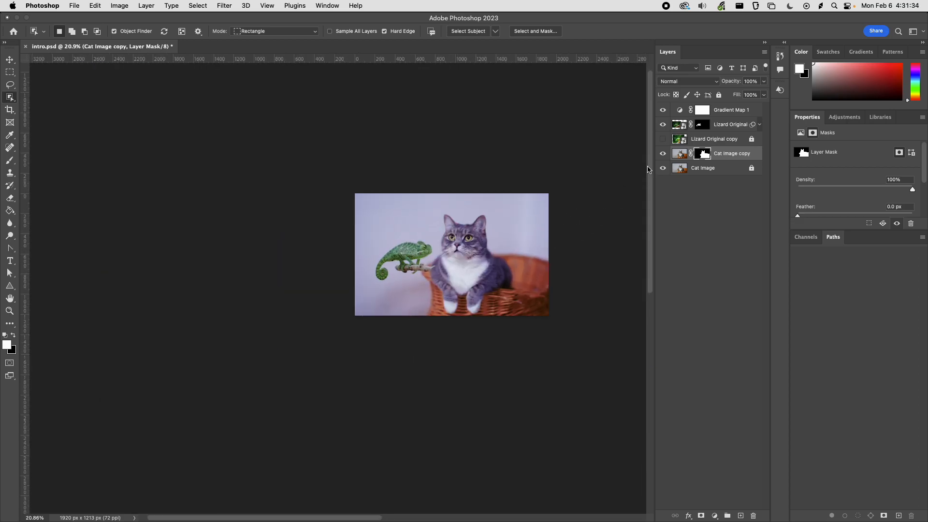
click(663, 169)
drag(722, 156, 720, 117)
scroll(478, 271, up, 10)
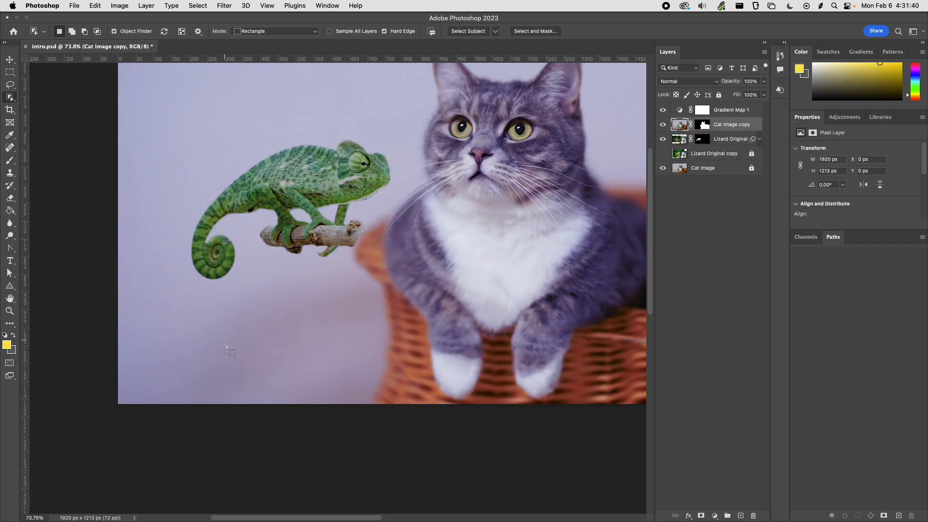
scroll(216, 428, down, 2)
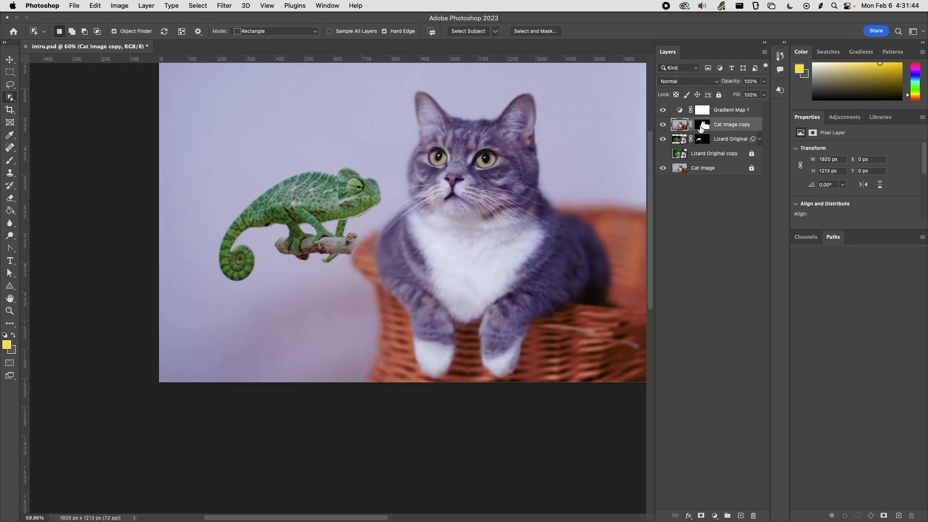
Refine the Cat Image copy mask in Select and Mask with Shift Edge at -100% and Feather at 5.5 px, and apply it.
key(super+alt+r)
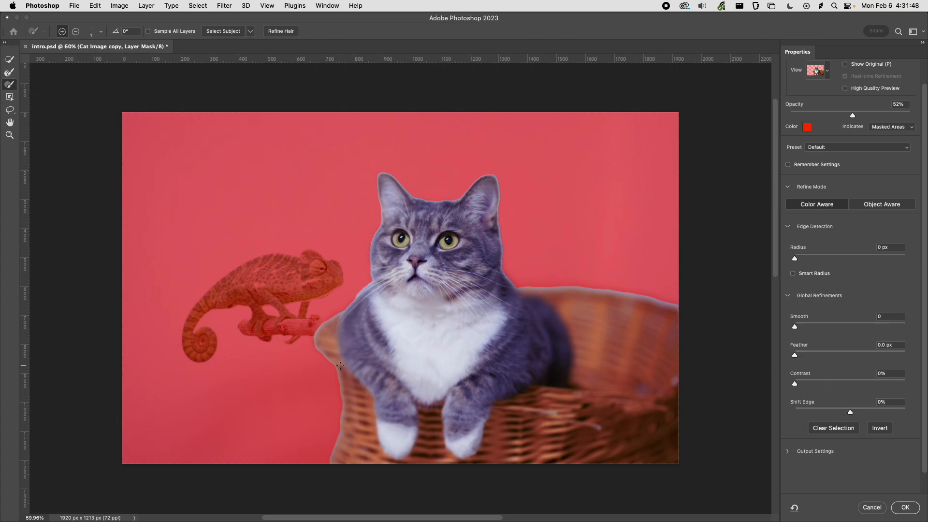
scroll(340, 366, up, 5)
scroll(339, 366, down, 3)
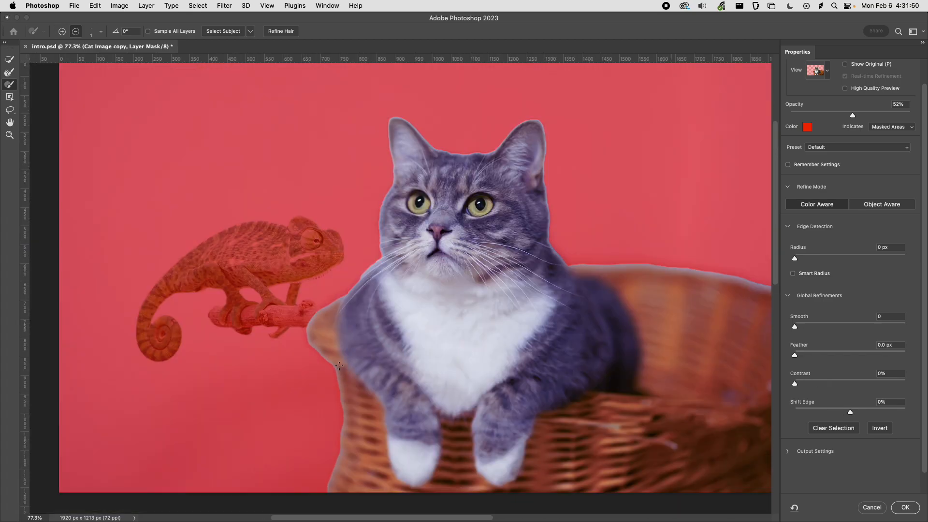
mouse_move(795, 327)
mouse_down()
mouse_move(865, 326)
mouse_move(798, 331)
mouse_up()
drag(848, 413, 748, 415)
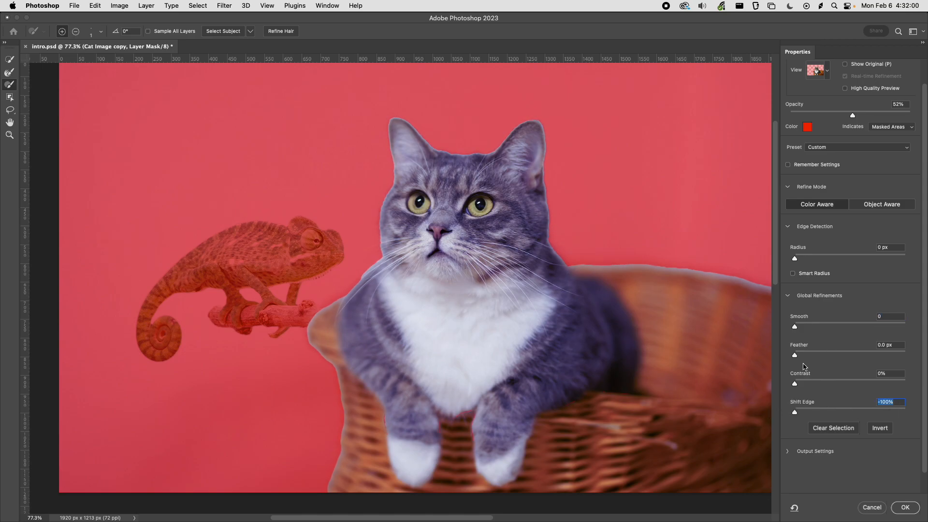
drag(795, 355, 826, 355)
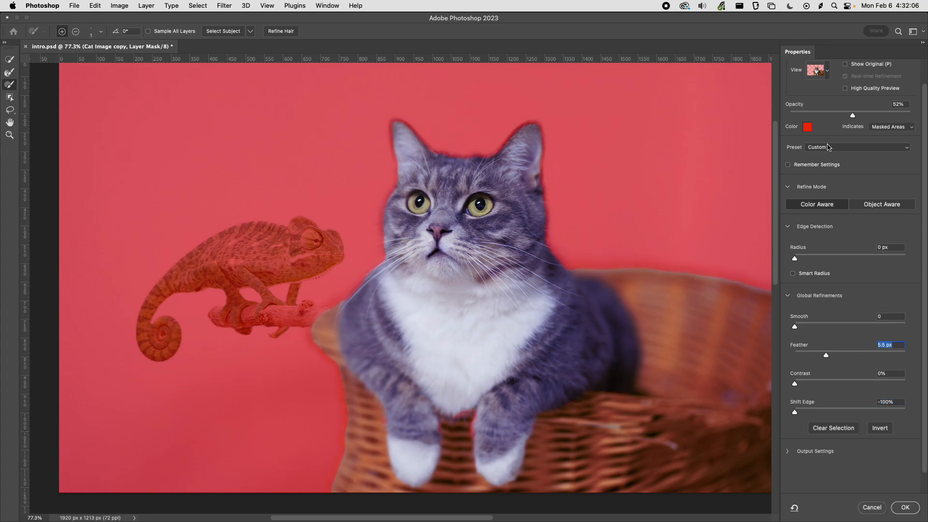
click(911, 509)
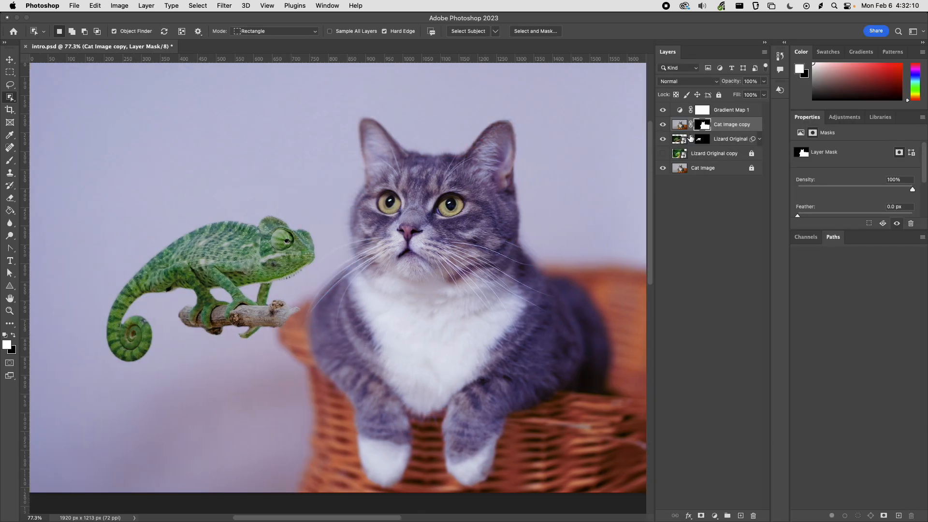
Move the Lizard Original layer 7 px left and 9 px down beside the basket edge, and save the document.
click(728, 138)
key(v)
mouse_move(262, 260)
mouse_down()
mouse_move(254, 253)
mouse_move(270, 266)
mouse_move(237, 257)
mouse_move(289, 273)
mouse_move(271, 239)
mouse_move(278, 268)
mouse_move(260, 262)
mouse_up()
drag(486, 219, 489, 215)
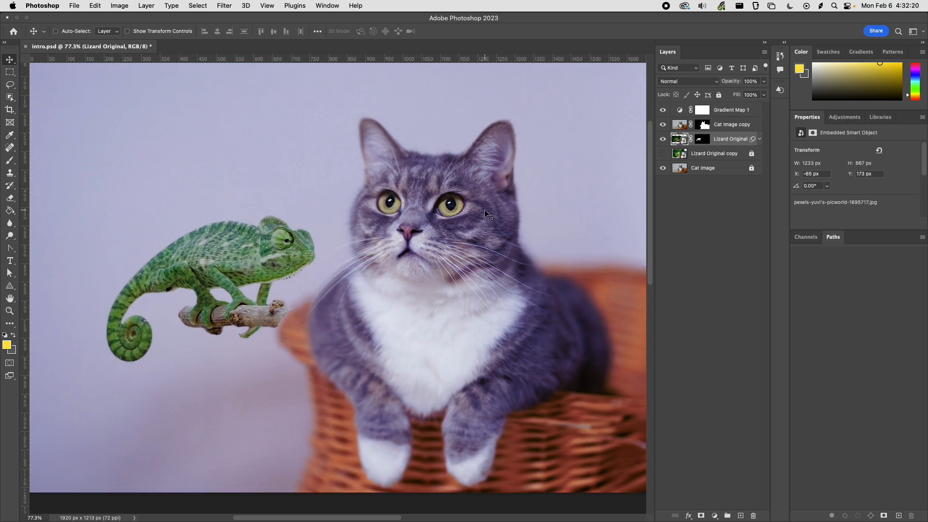
scroll(283, 324, up, 5)
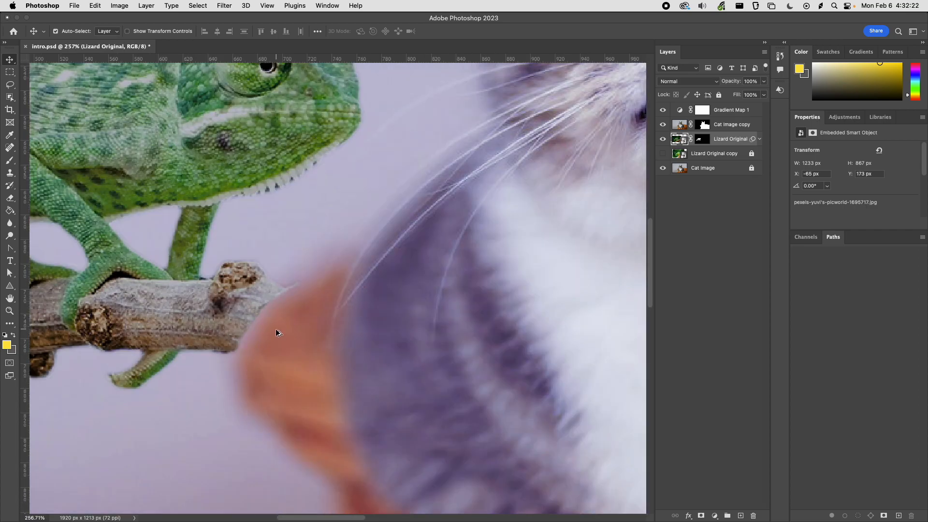
scroll(277, 315, down, 3)
drag(271, 221, 265, 231)
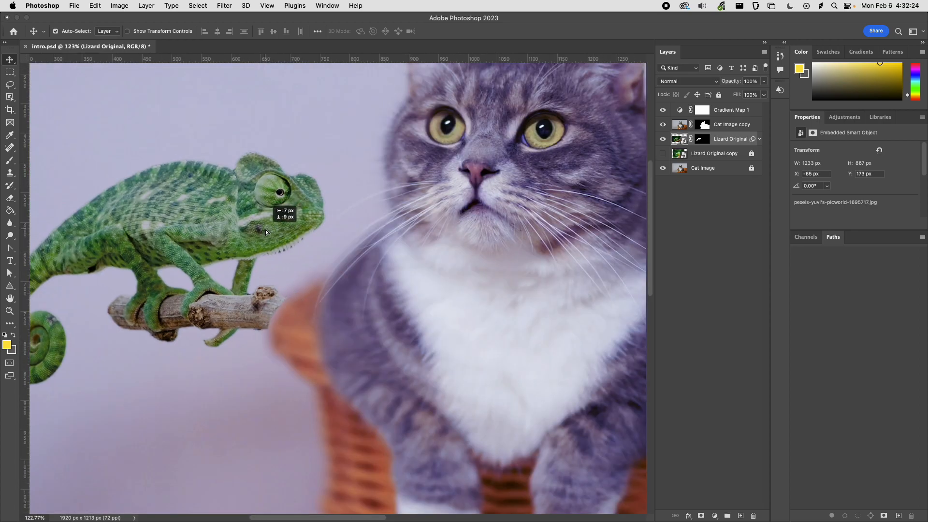
scroll(320, 265, down, 3)
key(super+s)
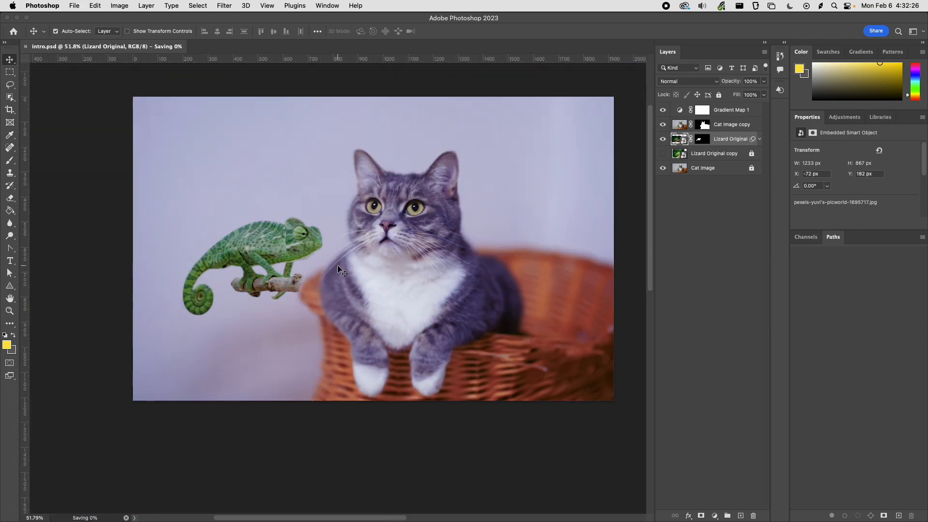
Unlock the Cat Image background layer so that filters can be applied to it.
click(710, 169)
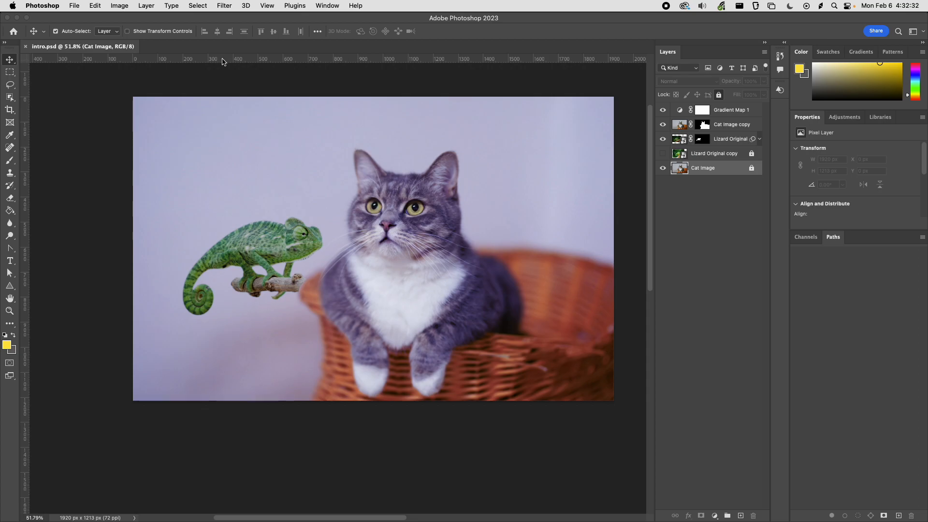
click(235, 7)
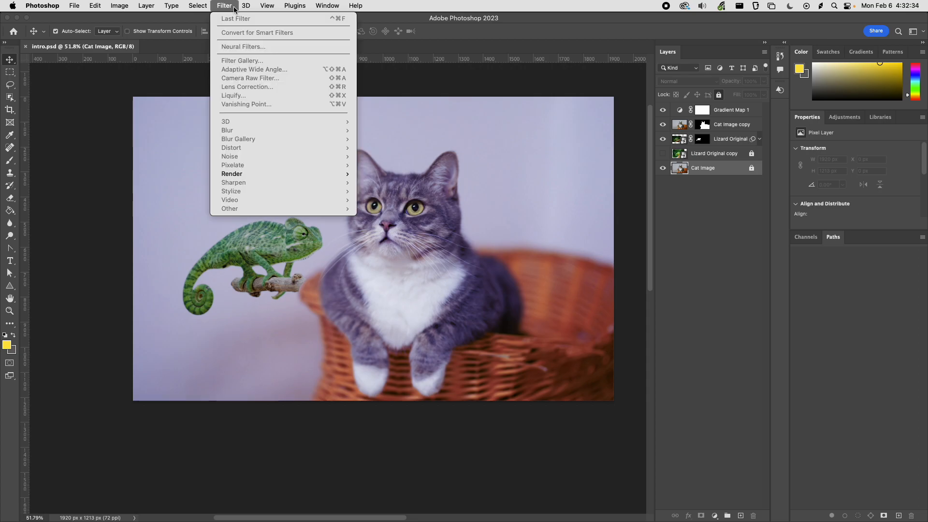
click(689, 180)
click(752, 168)
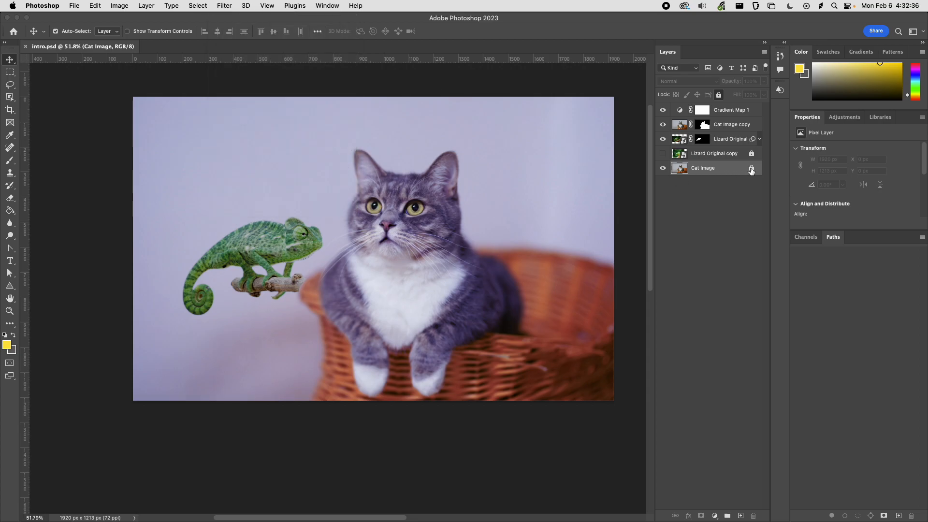
Apply the Mosaic filter to the Cat Image layer with a cell size of 137 square, and save the document.
click(225, 5)
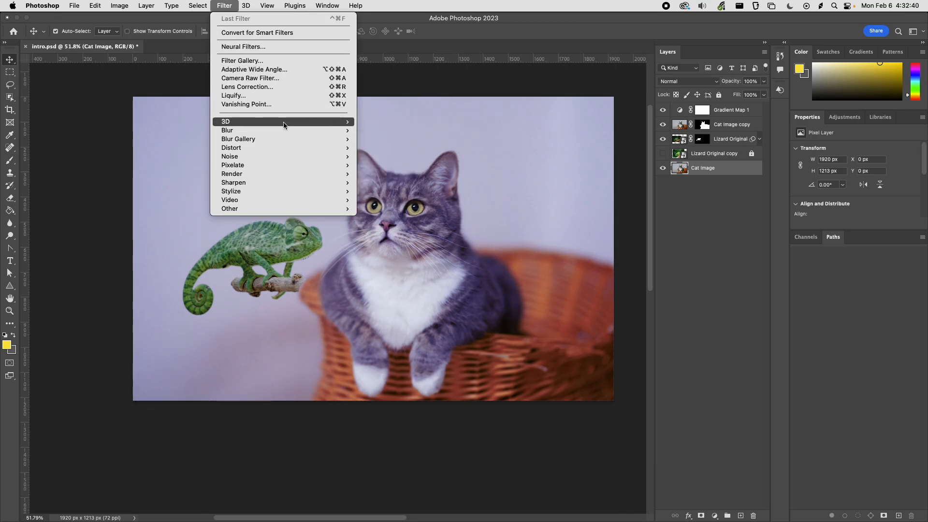
mouse_move(285, 131)
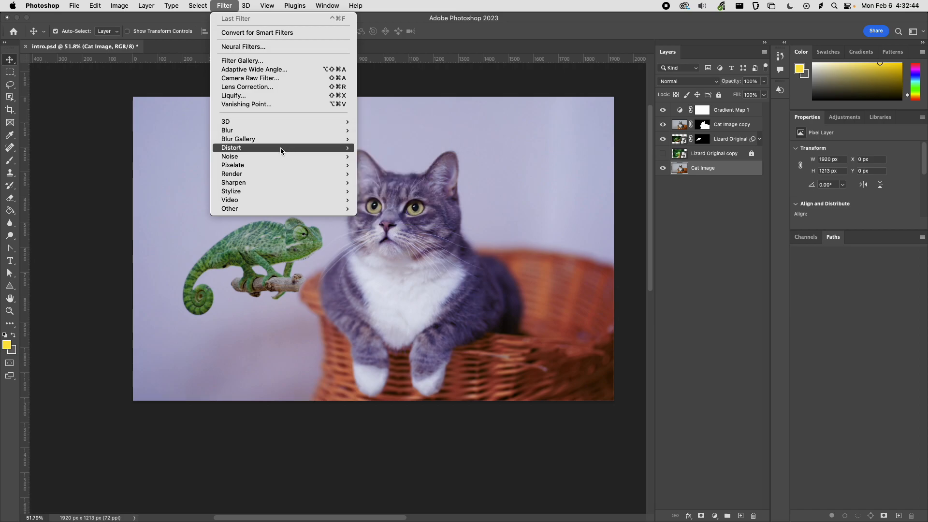
mouse_move(281, 158)
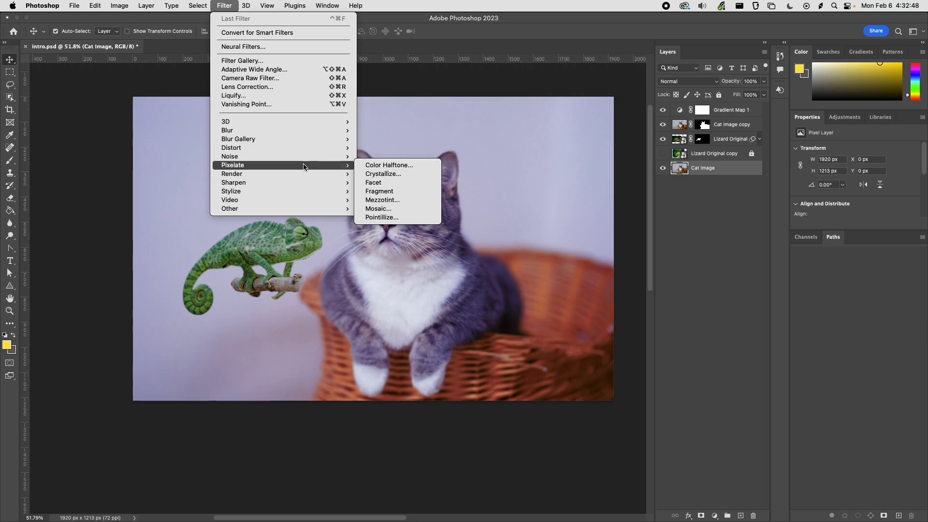
mouse_move(285, 192)
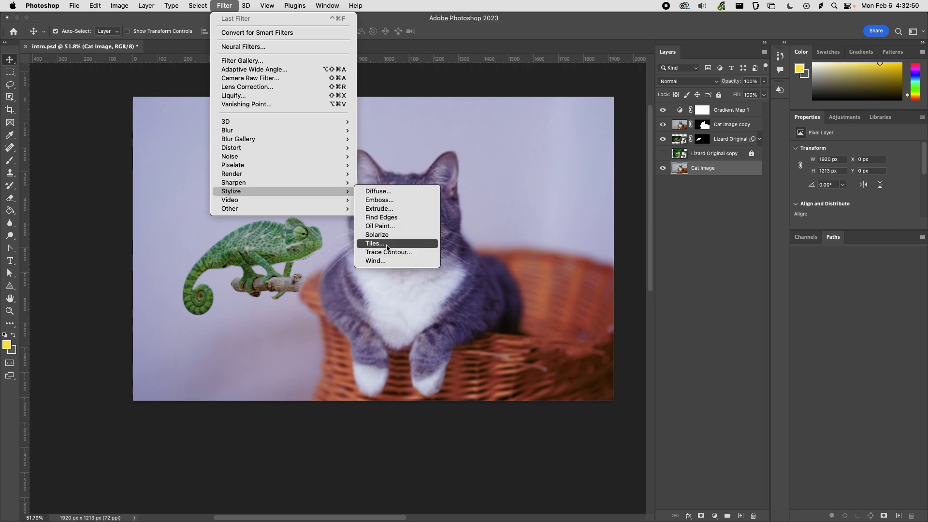
mouse_move(319, 166)
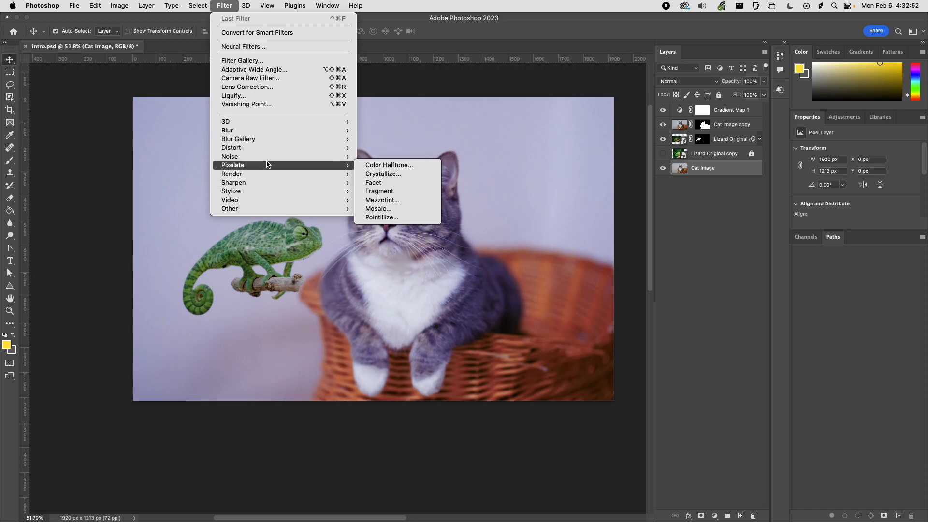
click(393, 210)
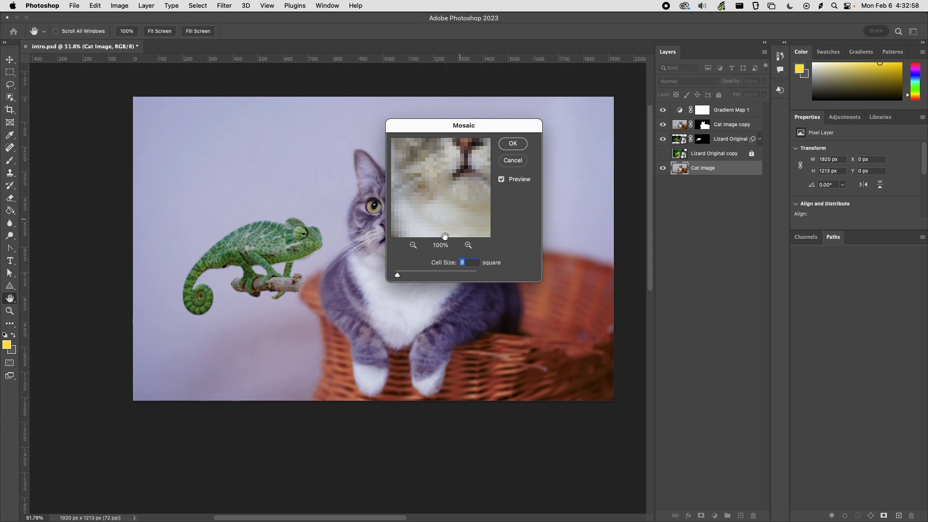
drag(397, 275, 423, 278)
drag(428, 126, 479, 155)
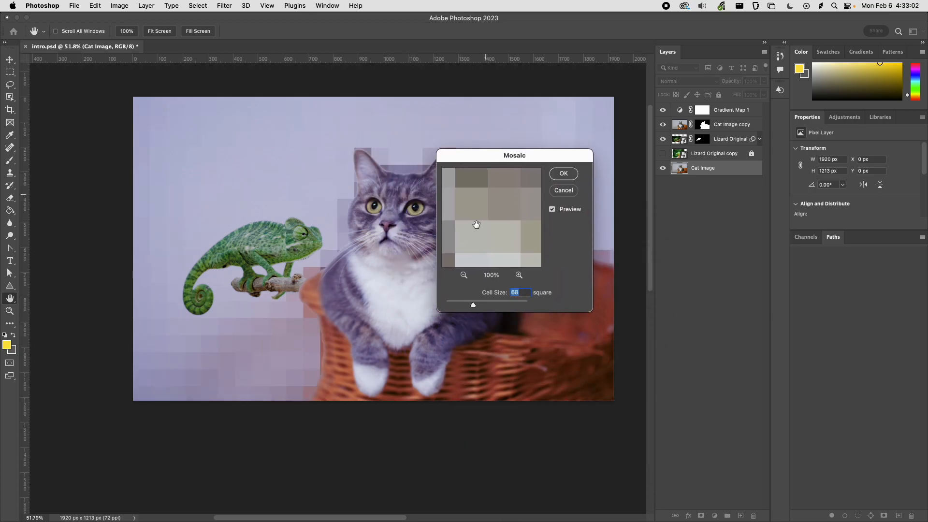
drag(473, 305, 502, 306)
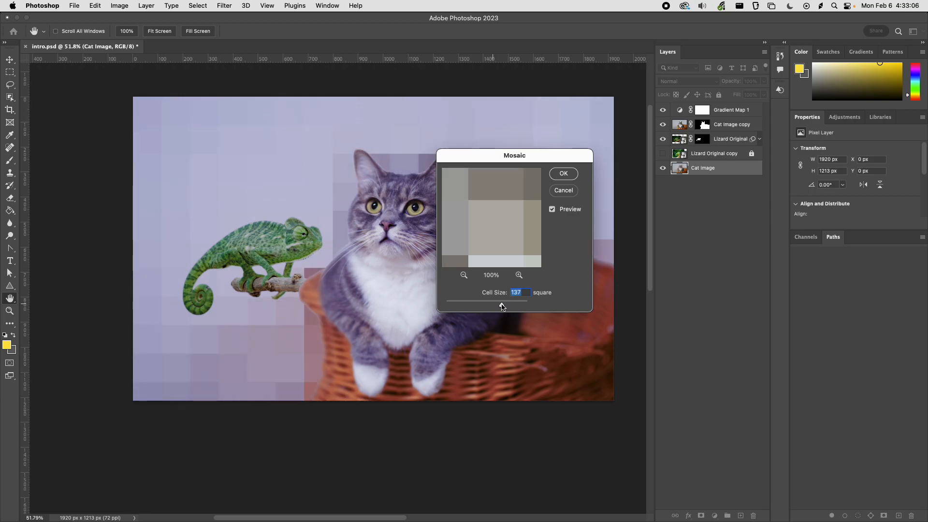
drag(487, 158, 448, 133)
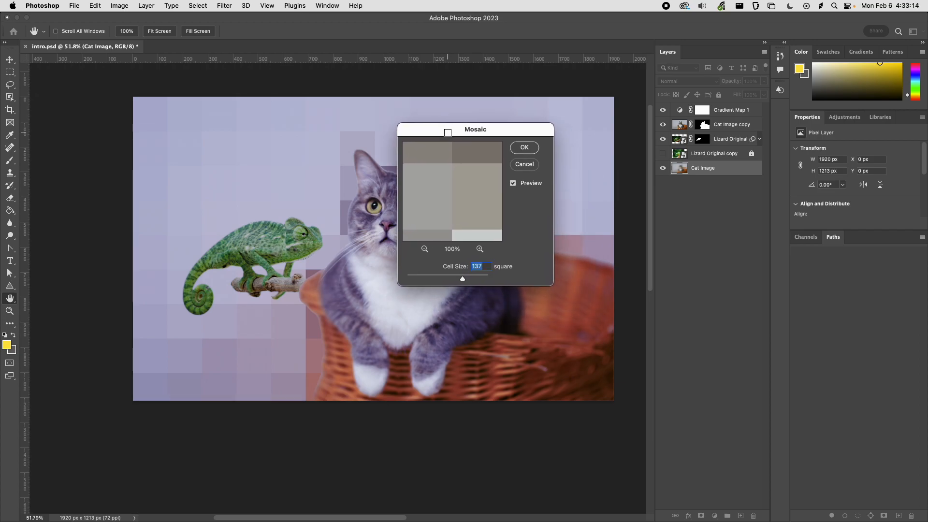
drag(447, 132, 462, 119)
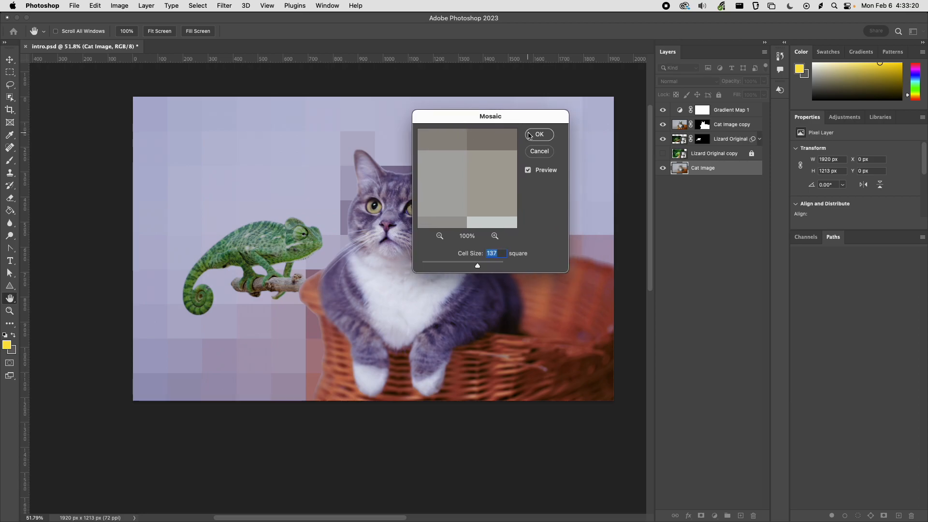
click(536, 134)
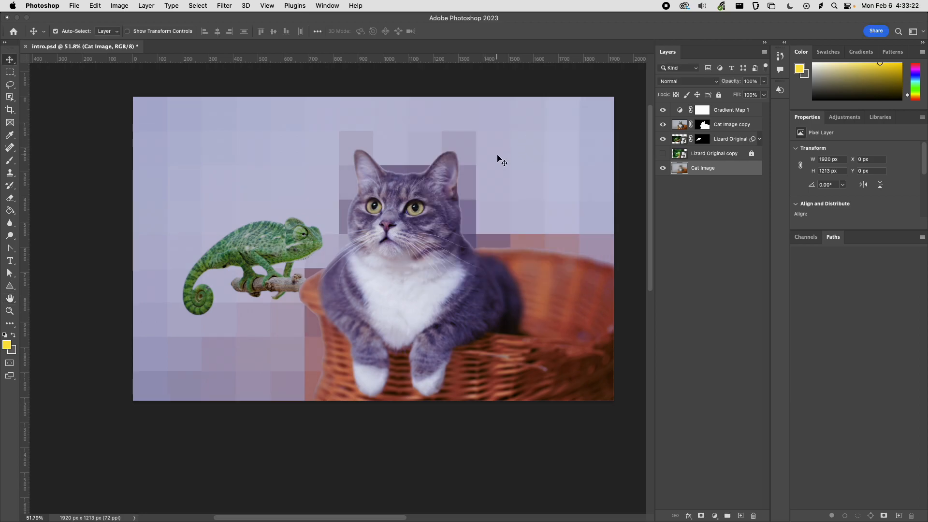
key(super+s)
Switch to TextEdit to check the lesson topic list, and return to Photoshop.
key(super+Tab)
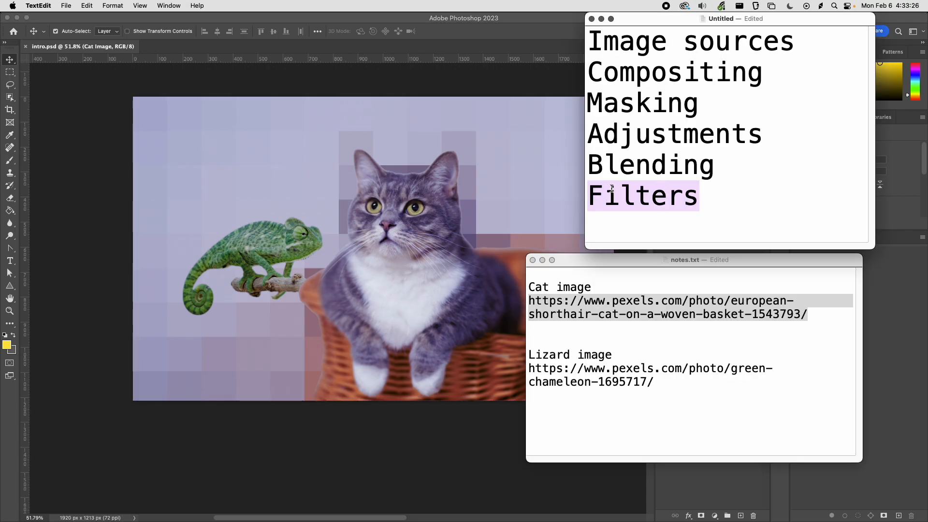
key(super+Tab)
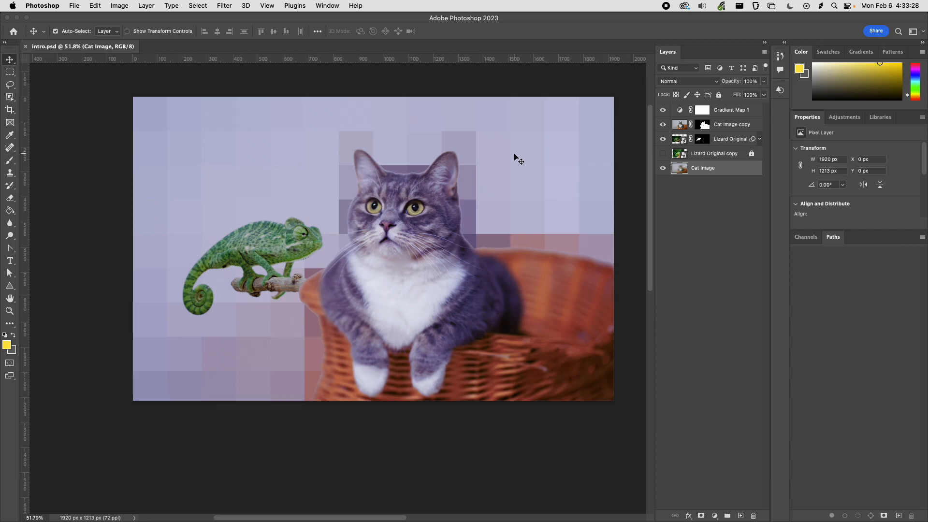